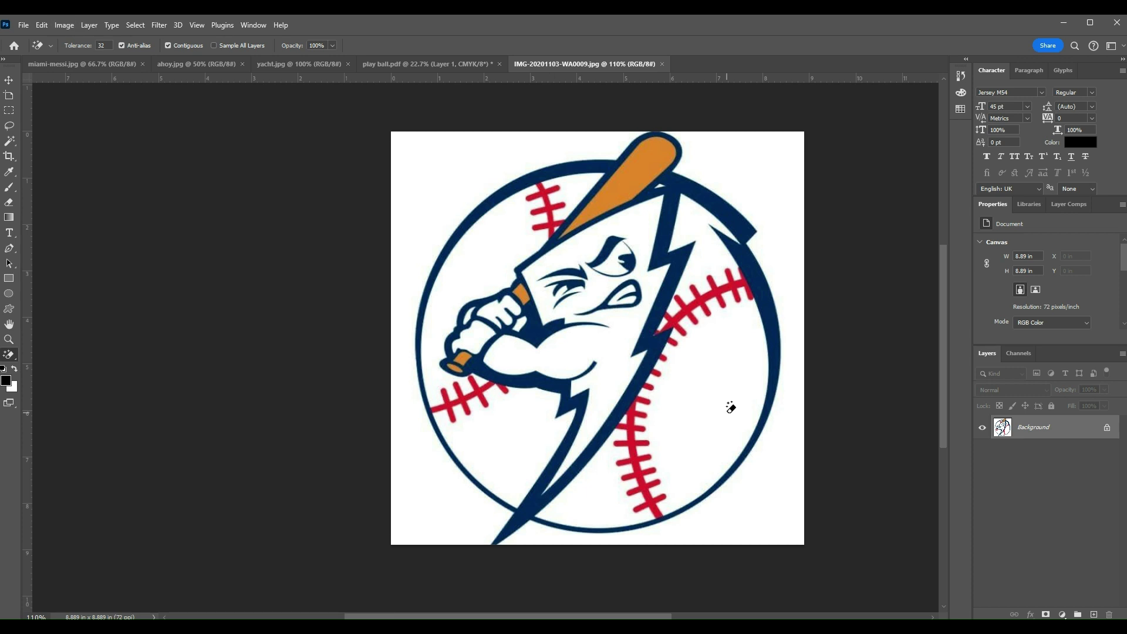
Step: Try a Magic Wand selection of the navy blue area in the JPG logo, and clear the selection
scroll(731, 407, "up", 4)
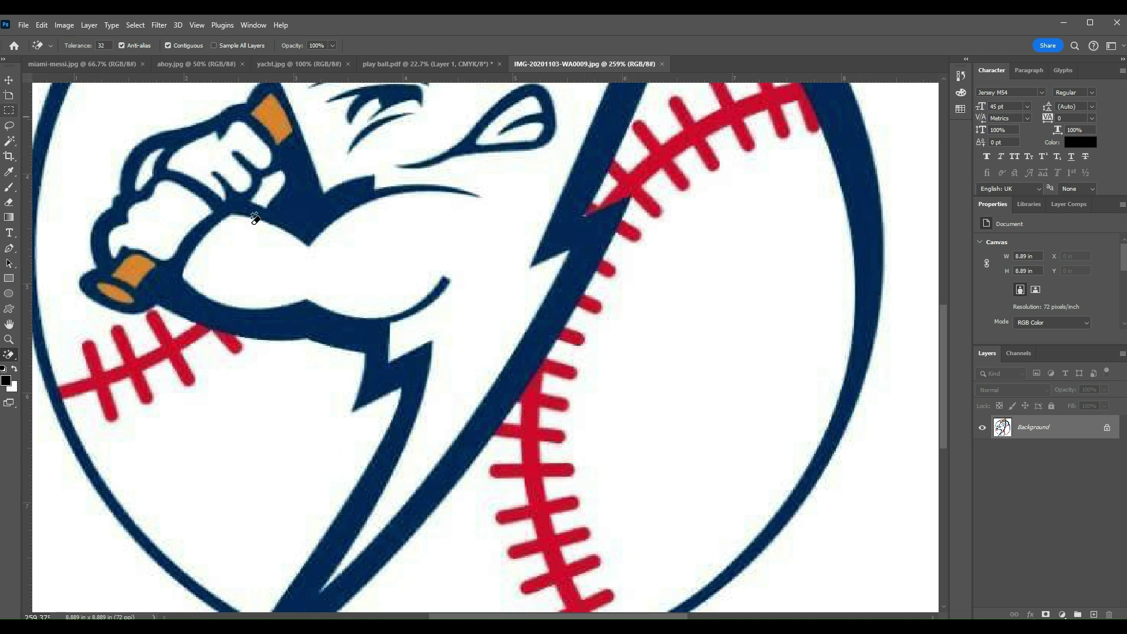
left_click(9, 143)
left_click(495, 410)
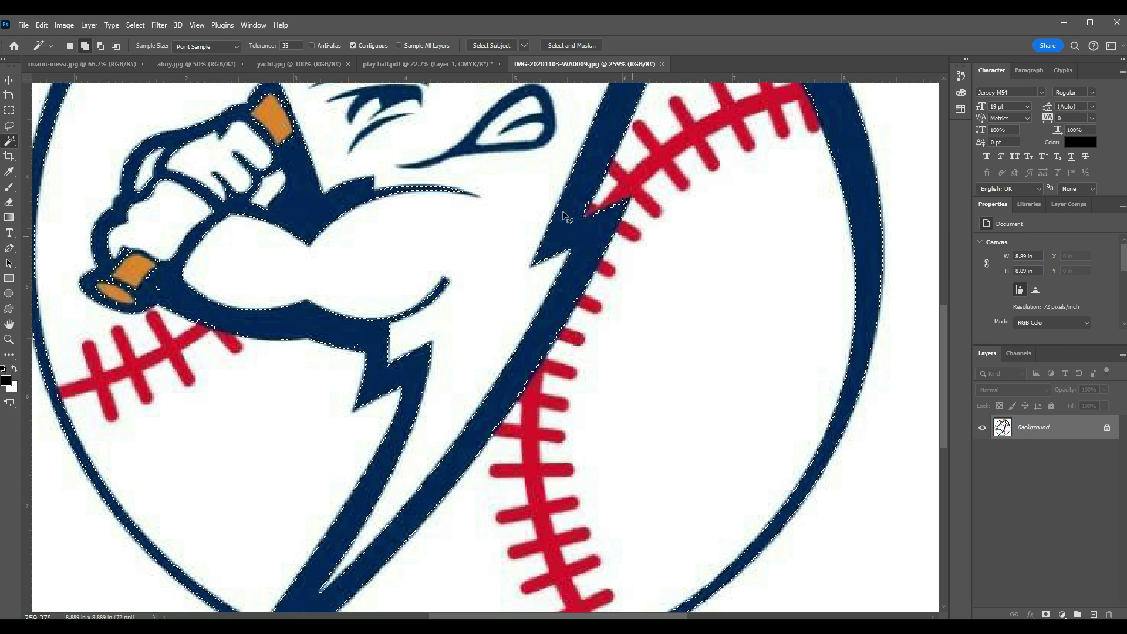
key("ctrl+d")
scroll(586, 260, "down", 2)
scroll(586, 260, "down", 3)
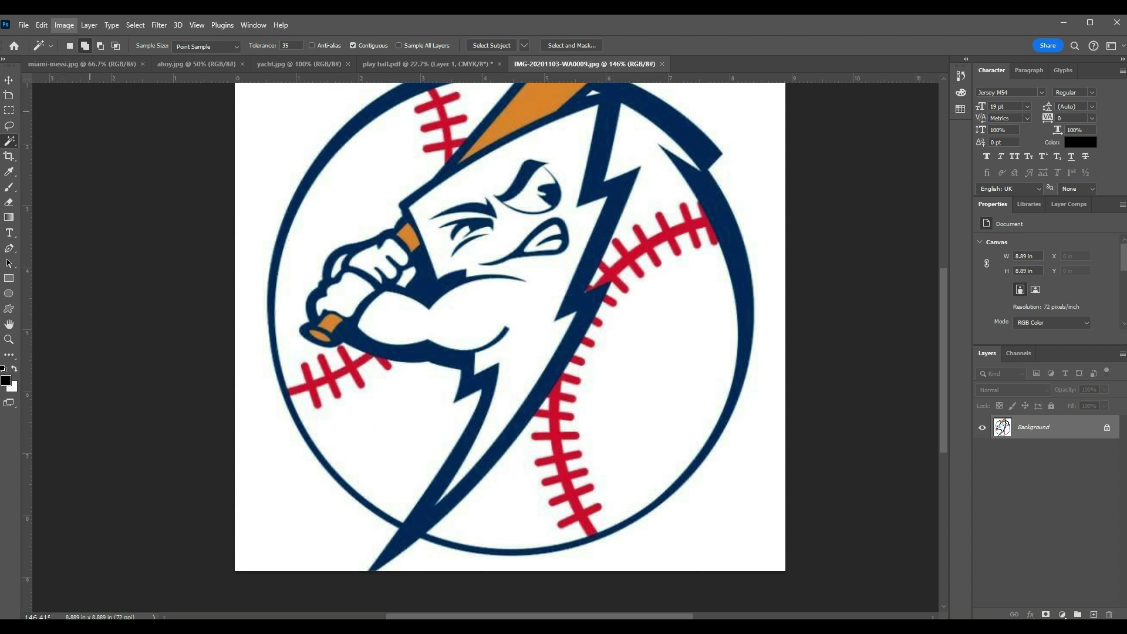
Step: Check the image size and resolution of IMG-20201103-WA0009.jpg and compare its artwork with play ball.pdf
left_click(64, 25)
left_click(91, 115)
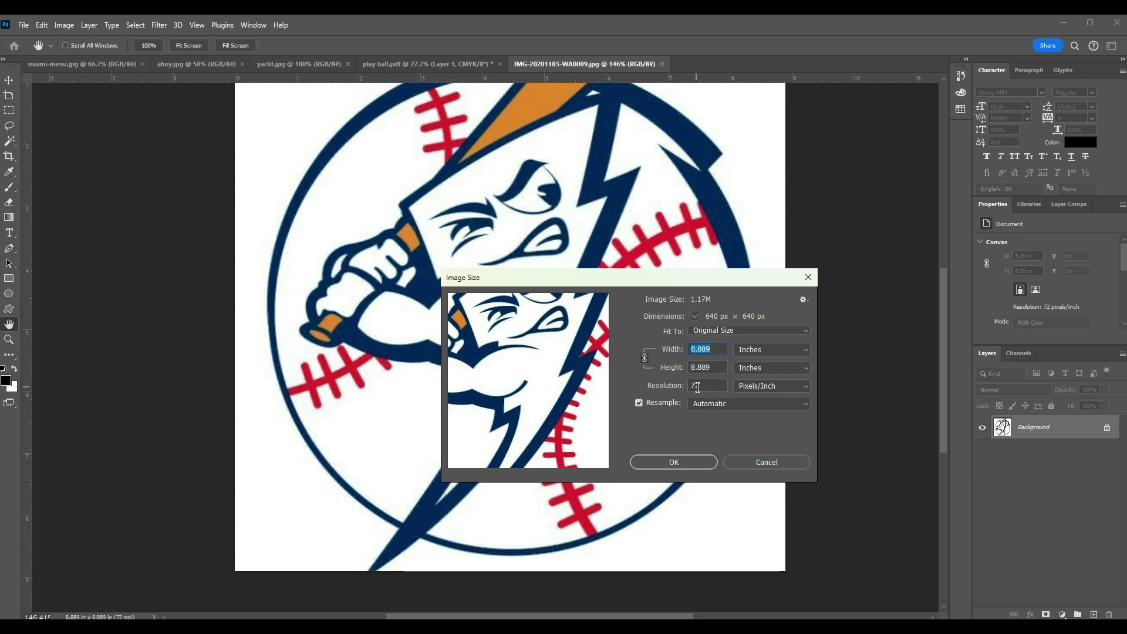
left_click(776, 460)
left_click(462, 65)
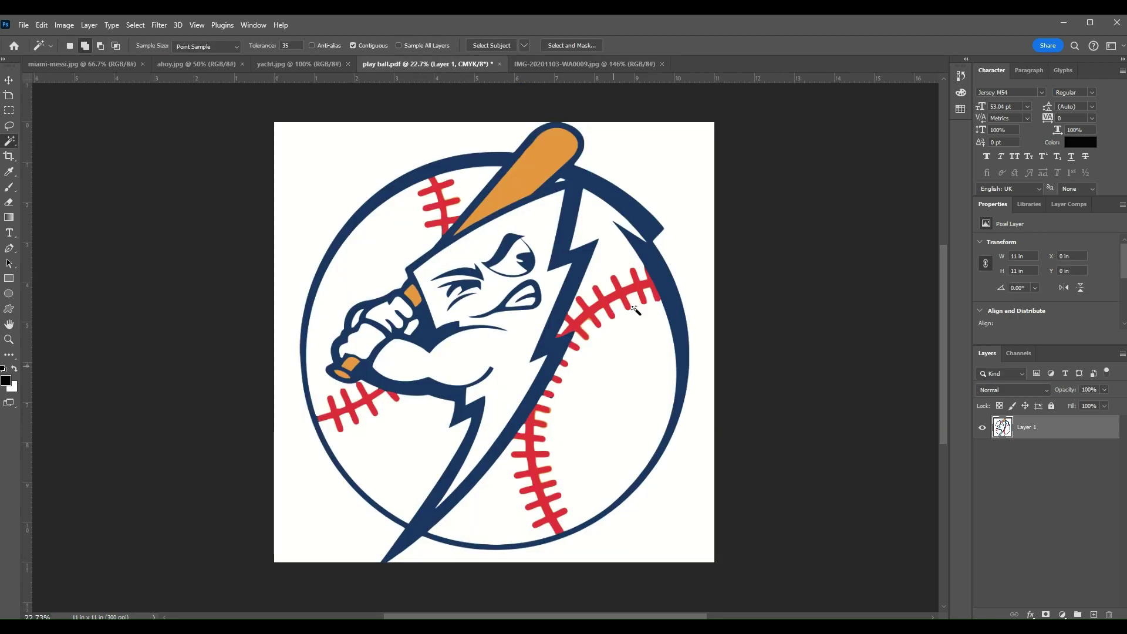
left_click(573, 61)
left_click(450, 60)
Step: Erase the white background around the logo in play ball.pdf with the Magic Eraser
left_click(4, 356)
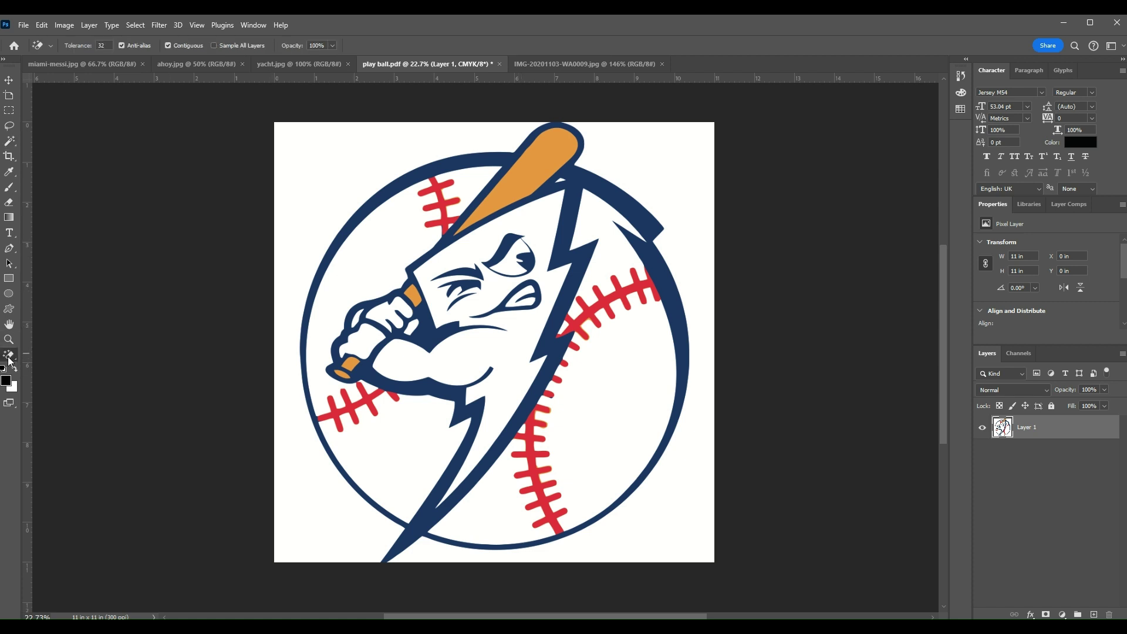
left_click(332, 172)
left_click(691, 178)
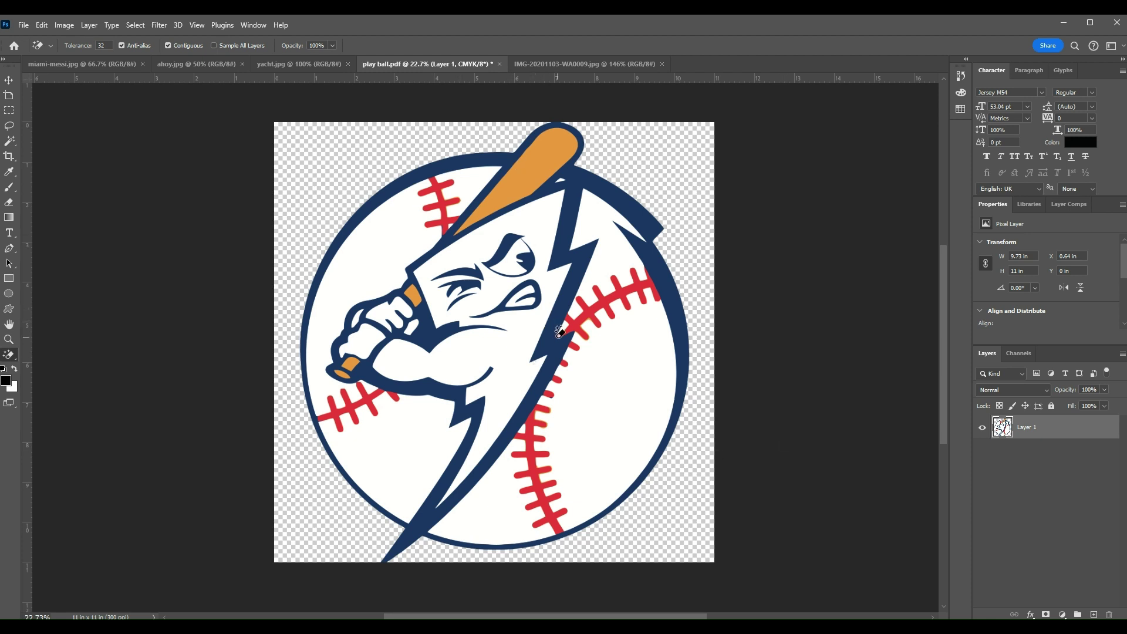
Step: Select all white areas of the logo with the Magic Wand and Similar, and copy them to a new layer
left_click(9, 142)
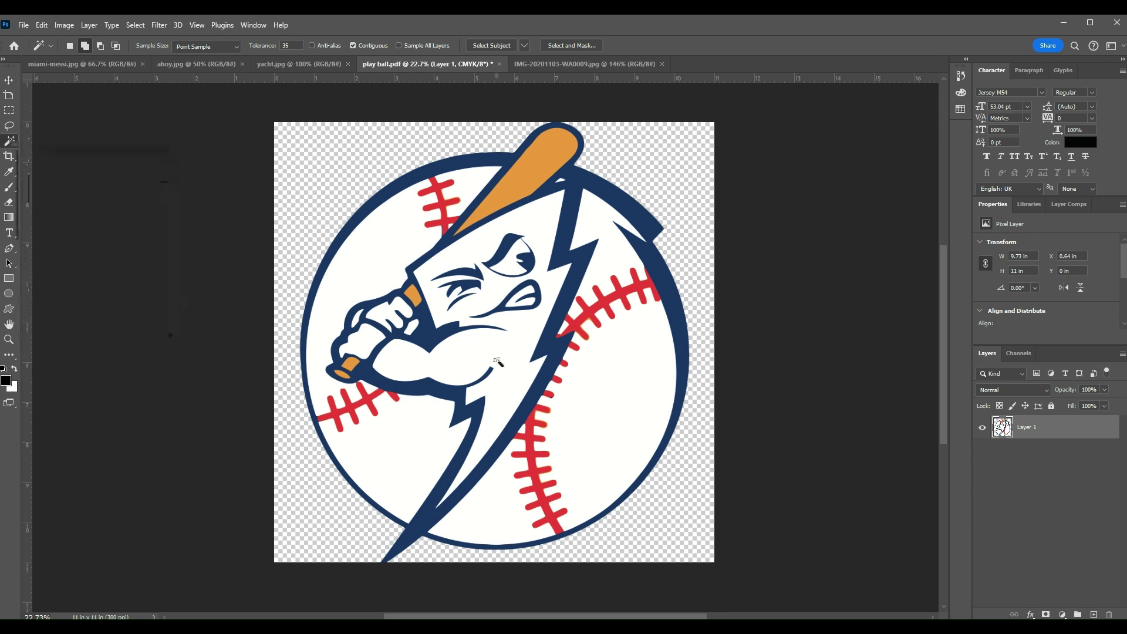
left_click(378, 271)
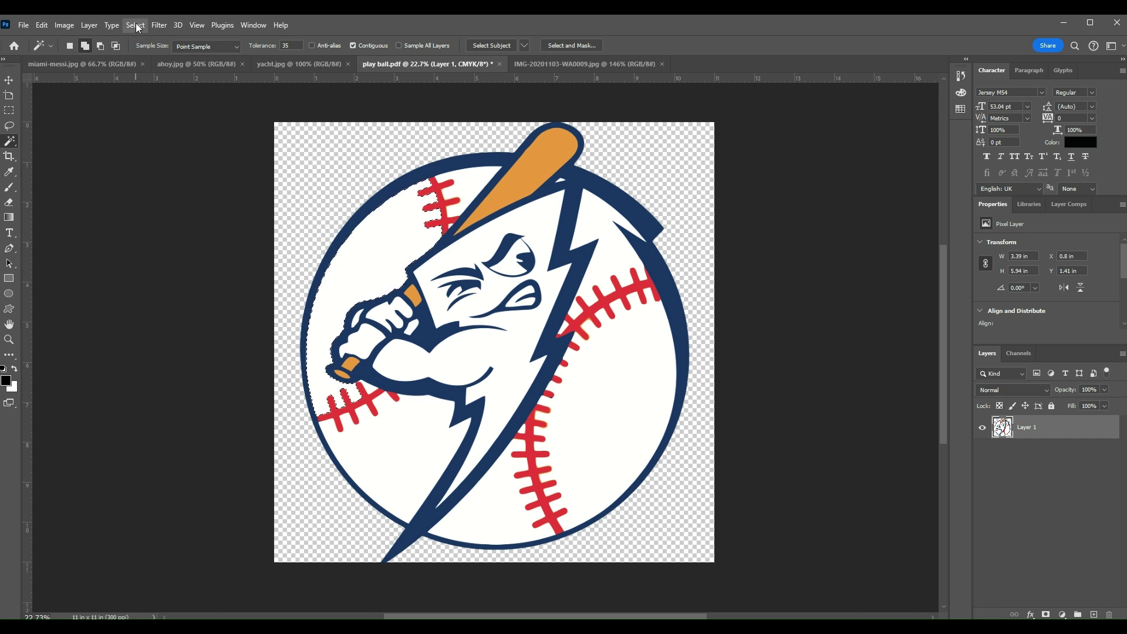
left_click(169, 239)
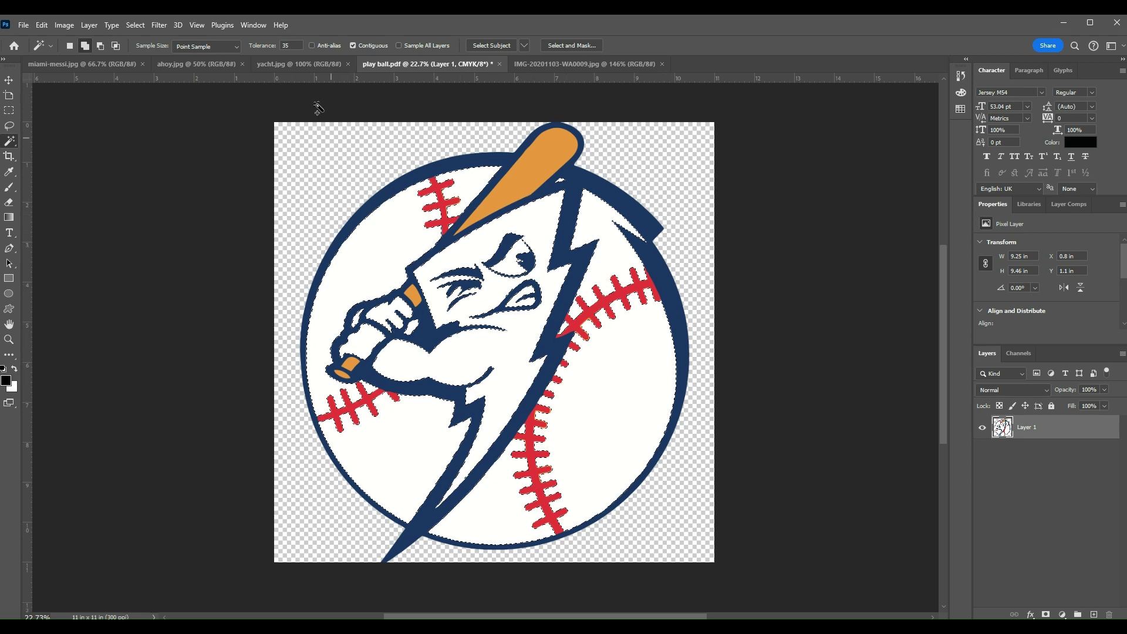
left_click(91, 26)
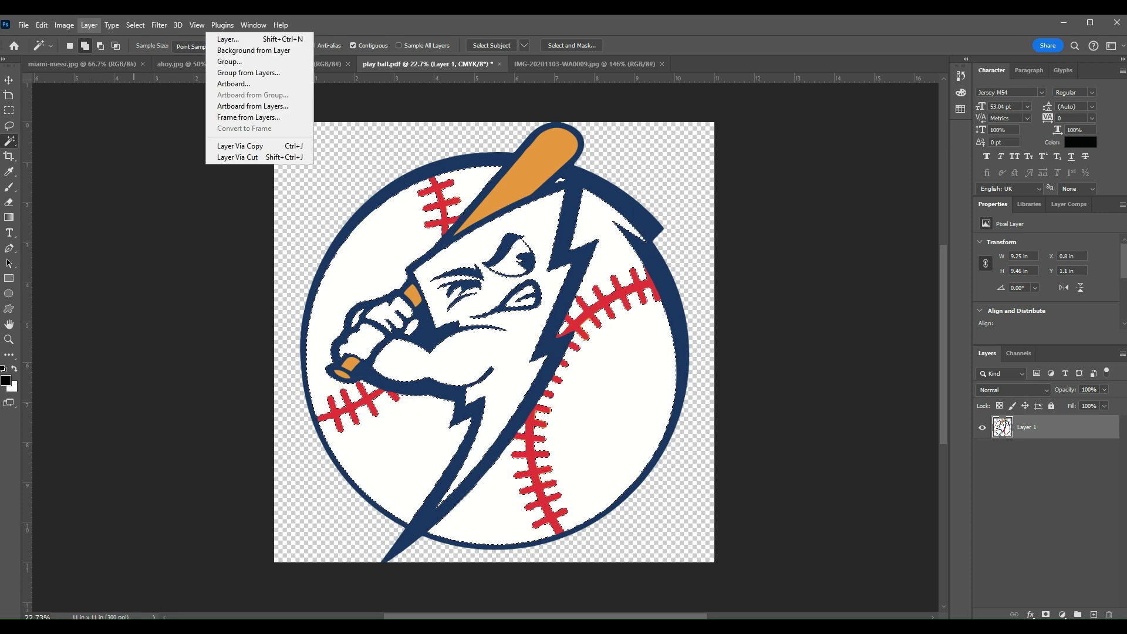
left_click(263, 145)
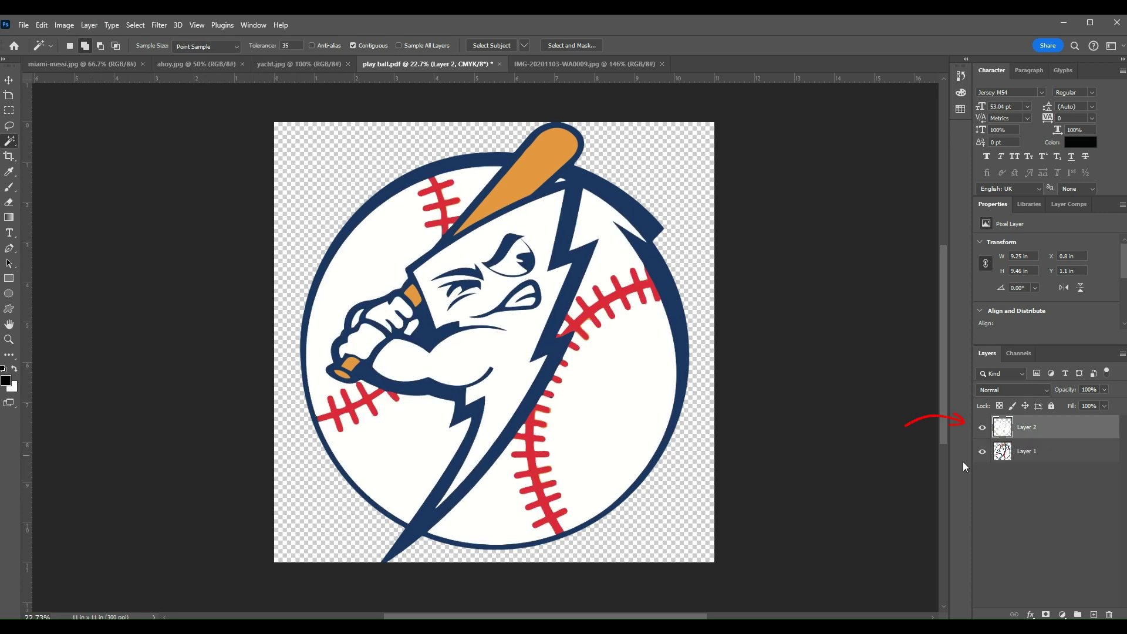
Step: Hide Layer 1 so only the copied white areas show, and rename their layer White
left_click(982, 451)
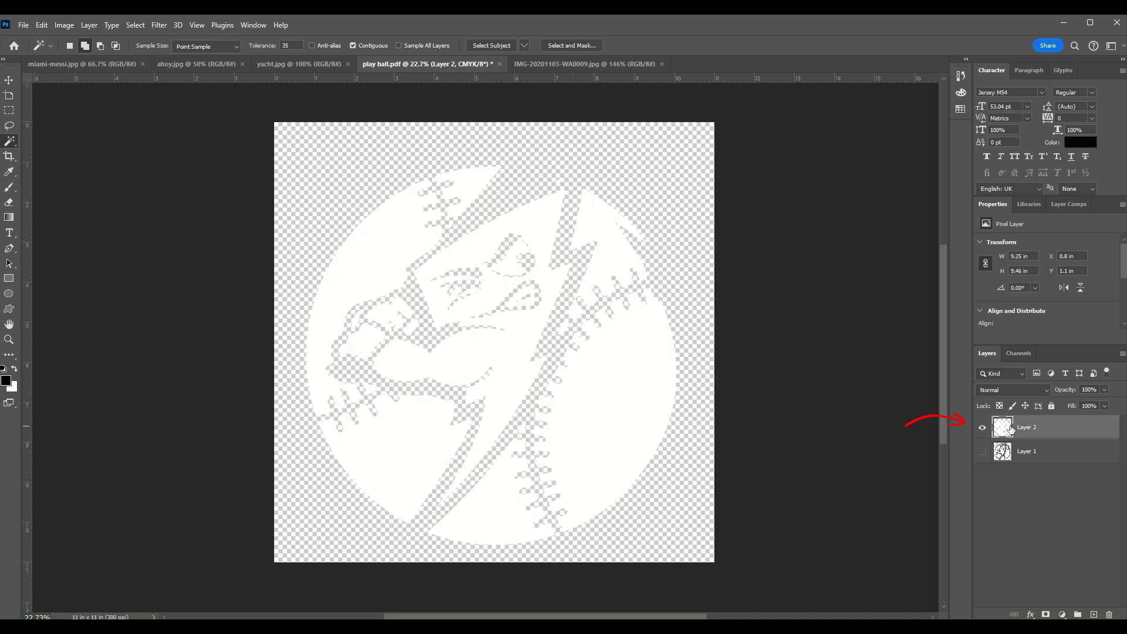
left_click(983, 428)
left_click(983, 428)
left_click(983, 428)
left_click(983, 450)
left_click(983, 450)
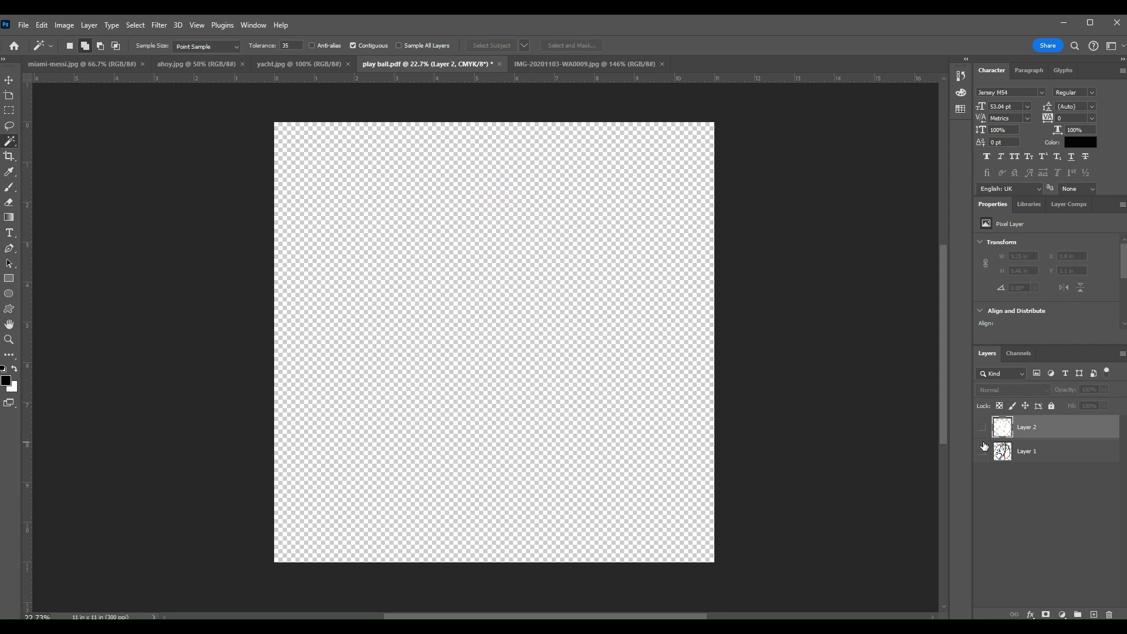
left_click(983, 428)
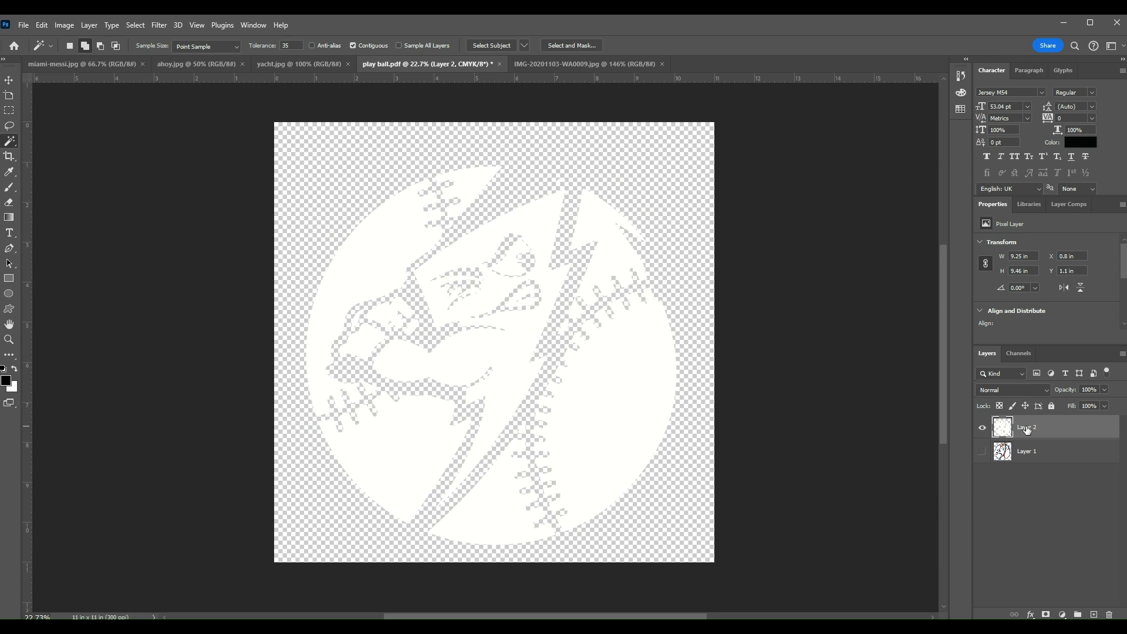
double_click(1028, 428)
type("White")
key("Return")
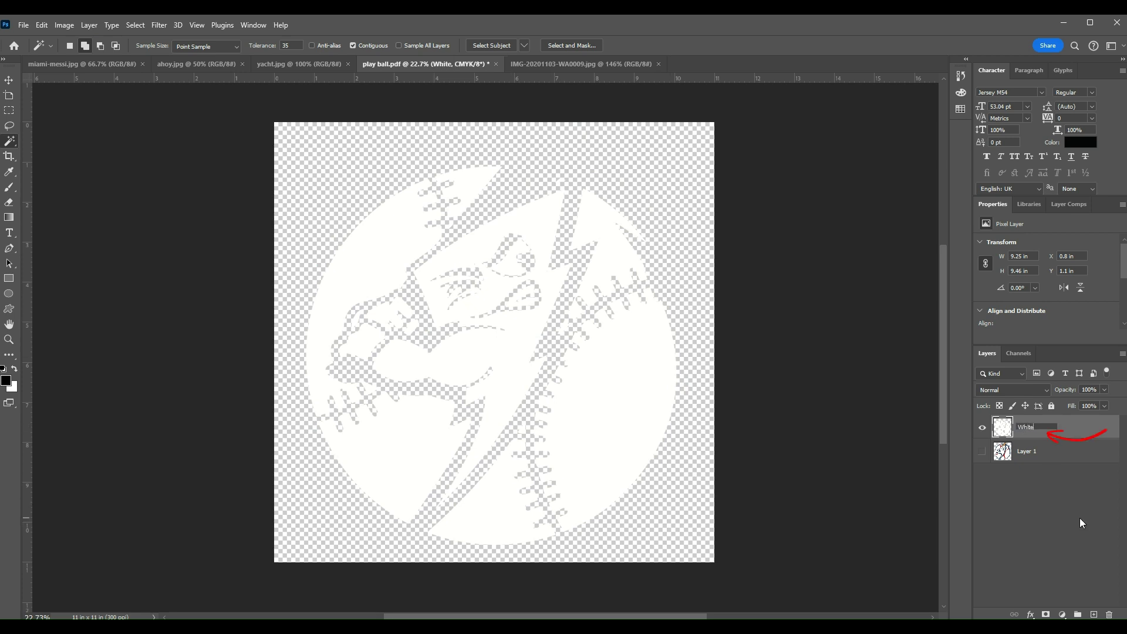
Step: Hide the White layer and make Layer 1 the visible, active layer
left_click(983, 428)
left_click(983, 428)
left_click(983, 428)
left_click(981, 451)
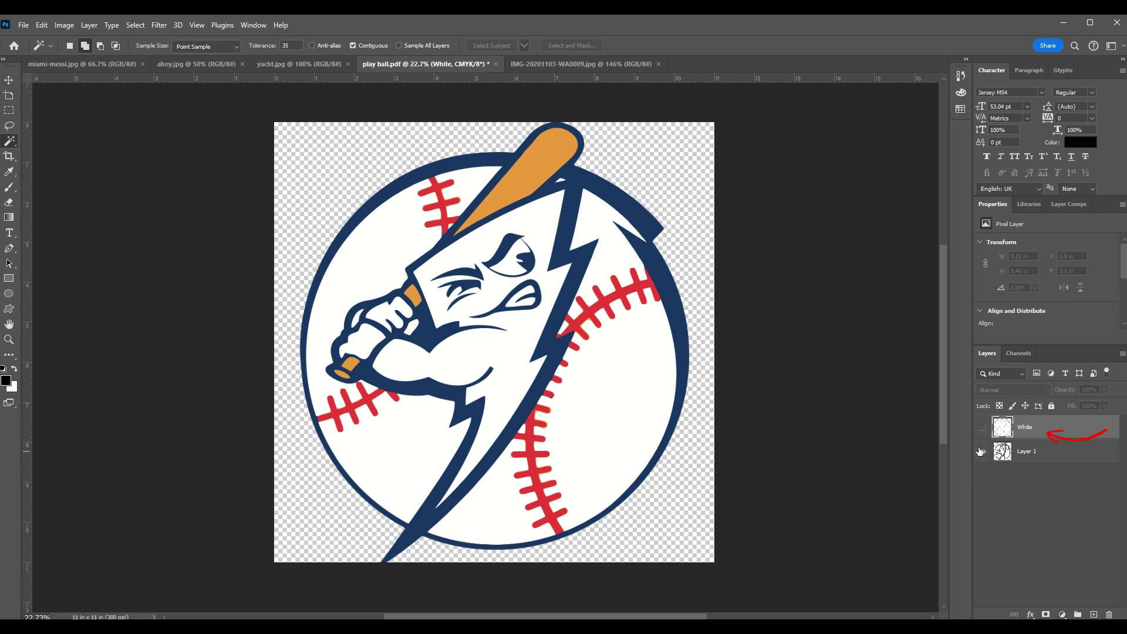
left_click(1039, 455)
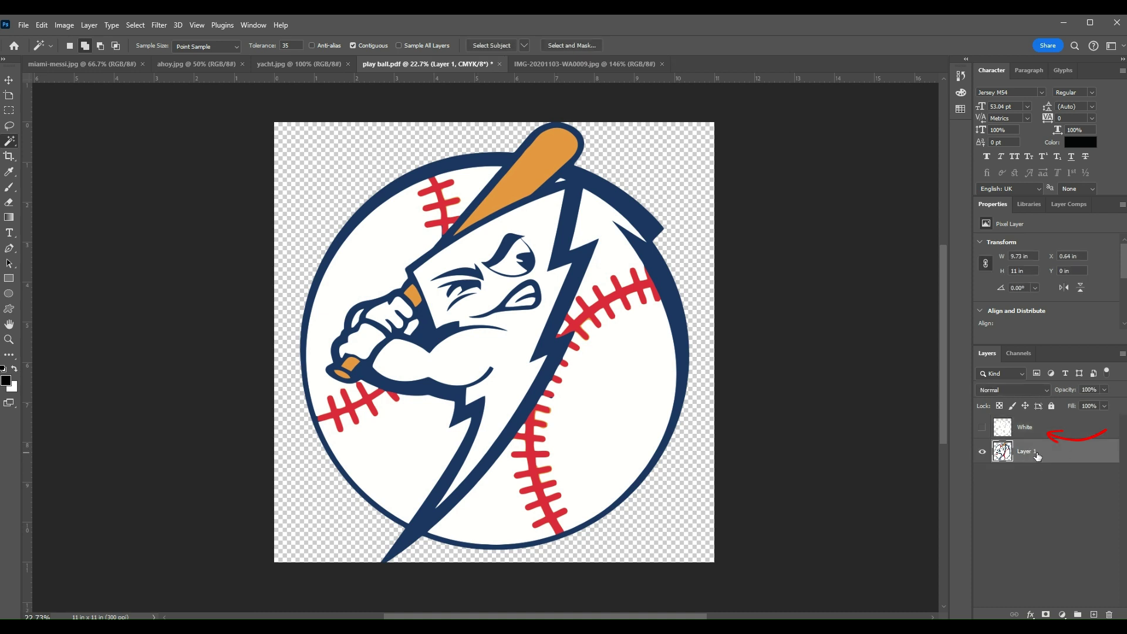
Step: Select the navy blue areas of the logo on Layer 1 and copy them to a new layer
left_click(550, 346)
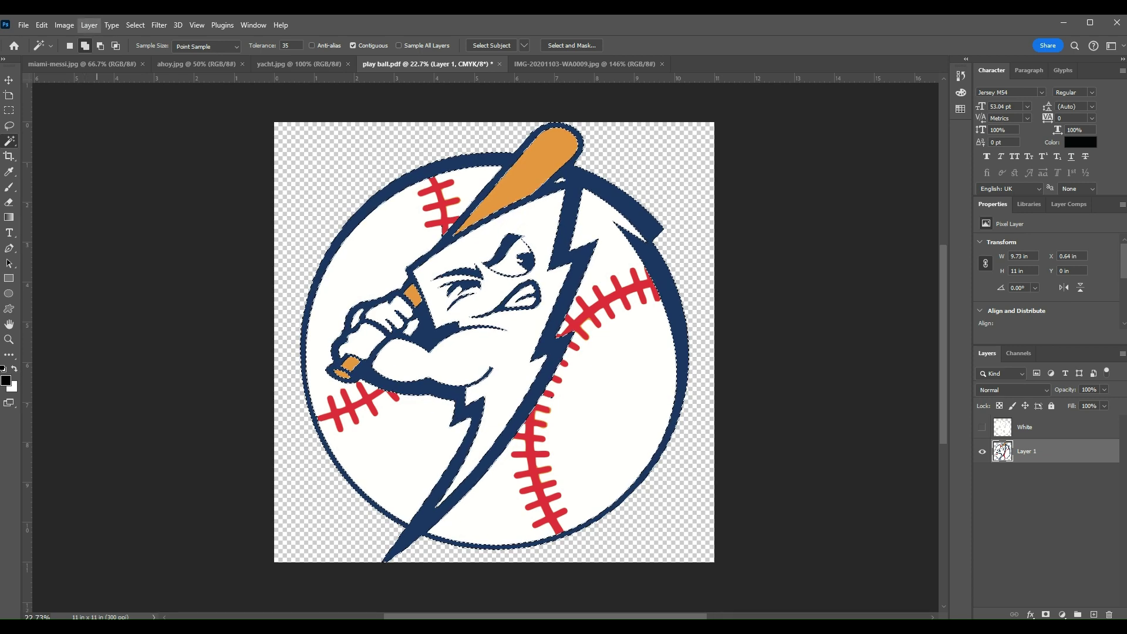
left_click(88, 25)
left_click(259, 147)
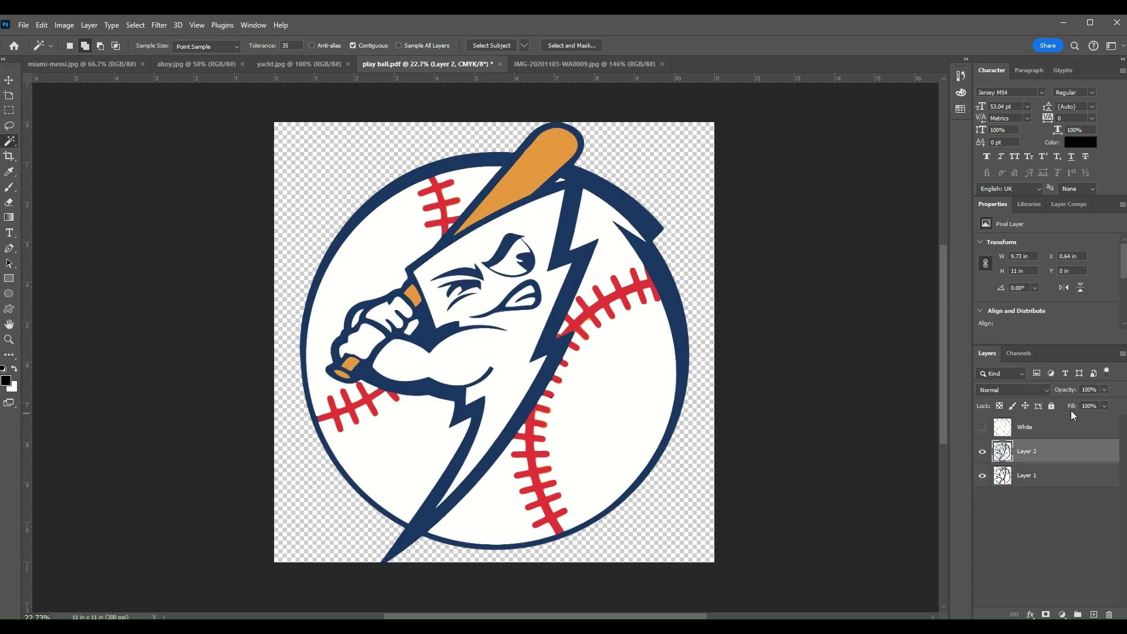
Step: Hide Layer 1 and rename the layer with the copied navy areas Navy Blue
left_click(983, 476)
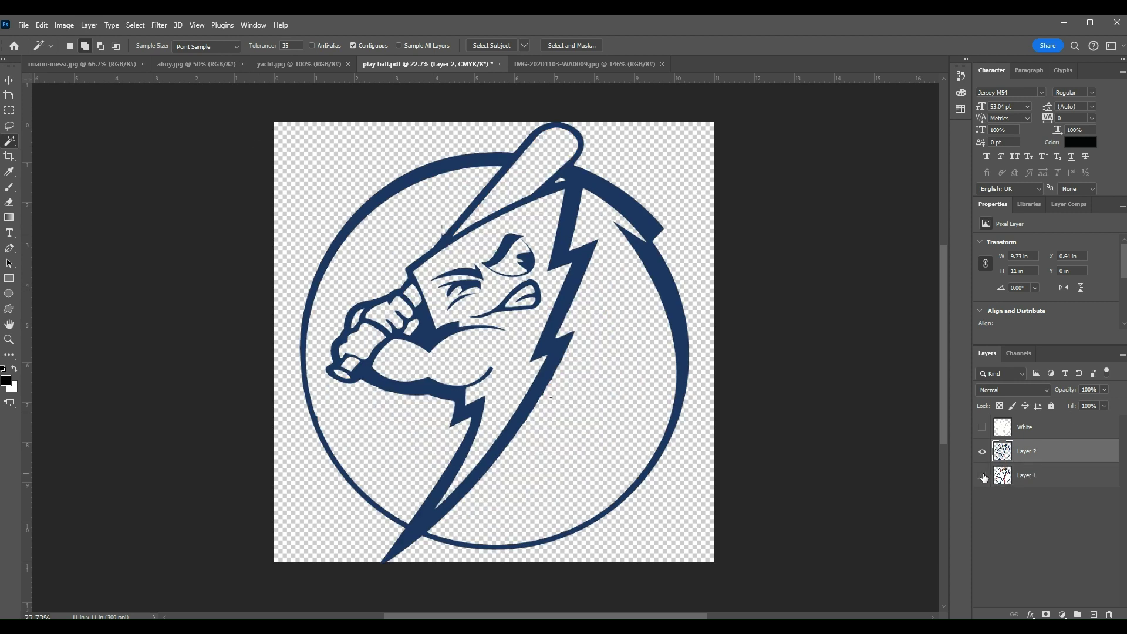
scroll(350, 336, "up", 2)
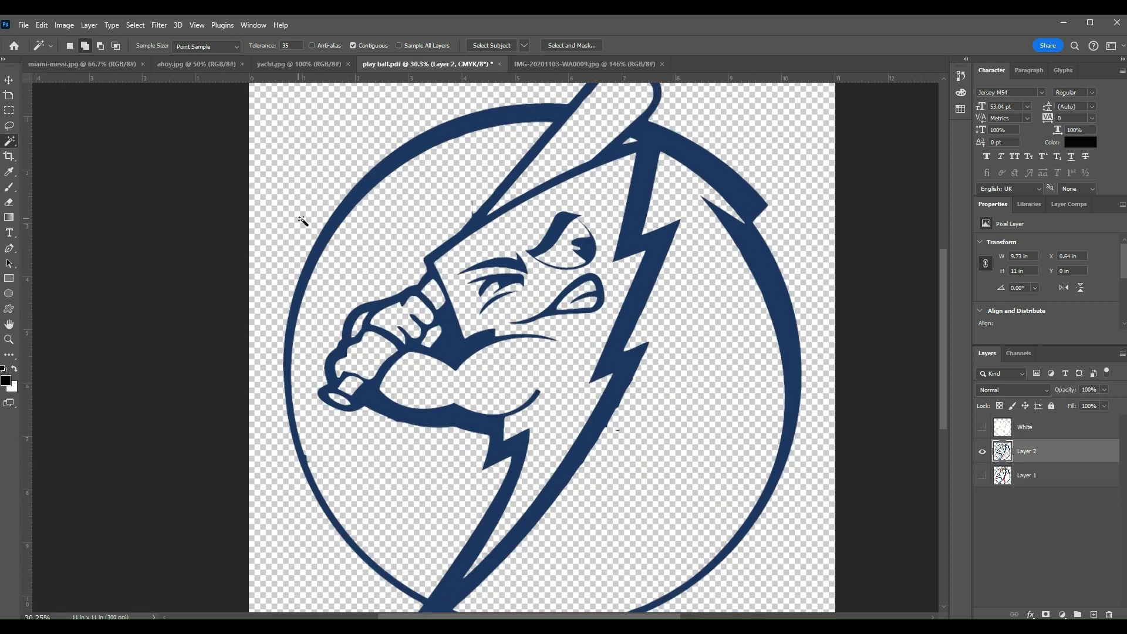
scroll(767, 421, "down", 2)
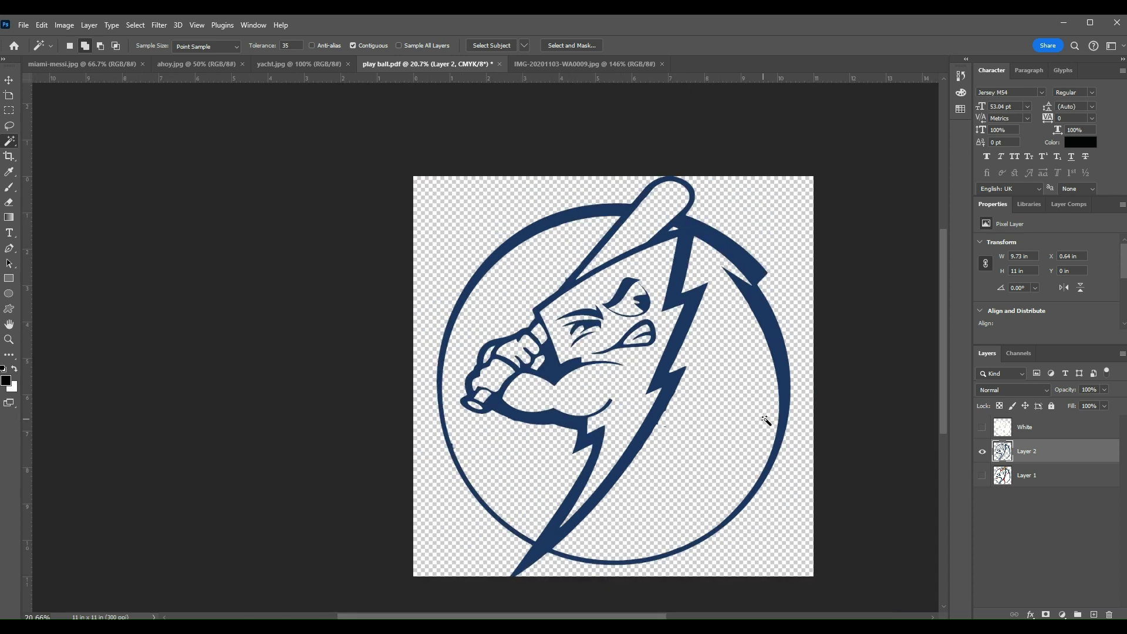
double_click(1028, 451)
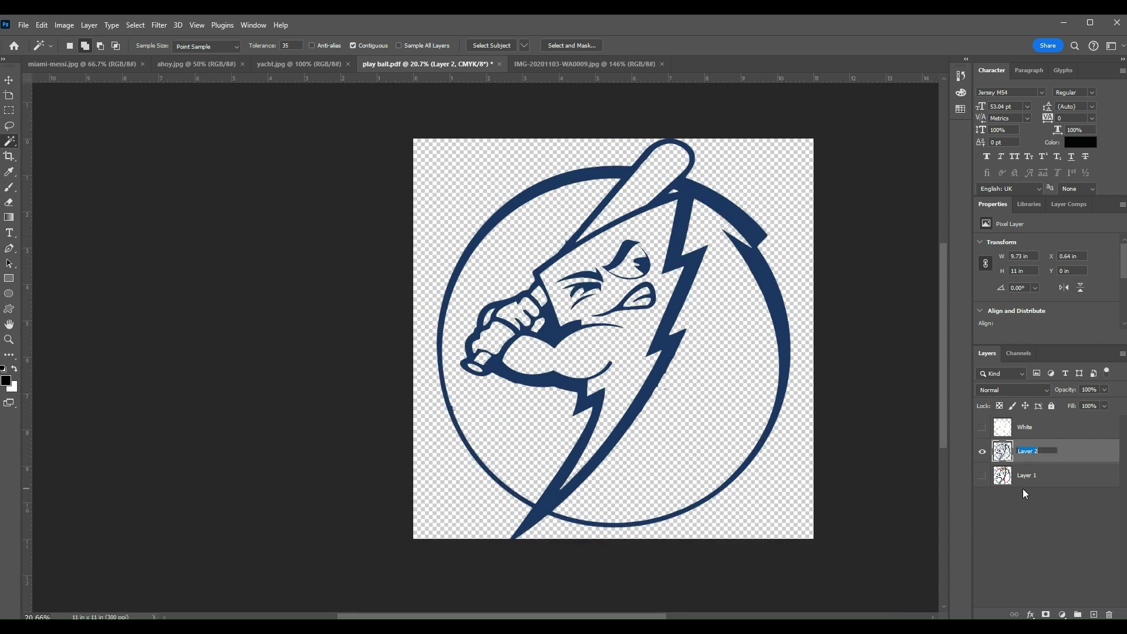
type("Navy Blue")
key("Return")
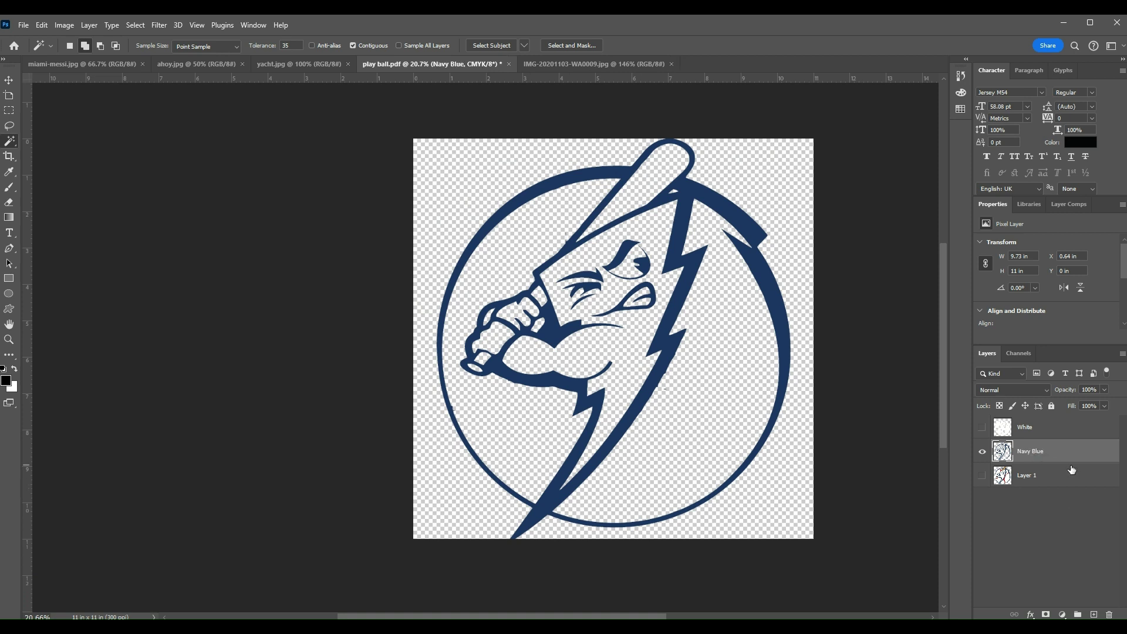
Step: Hide the Navy Blue layer and make Layer 1 visible and active again
double_click(1033, 458)
left_click(1055, 476)
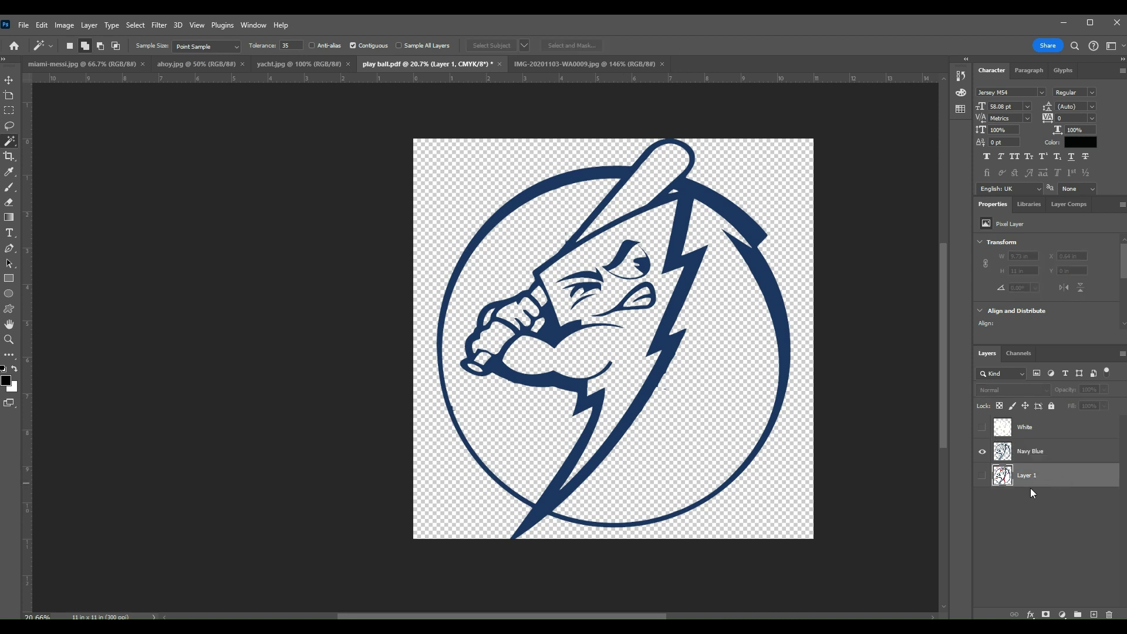
left_click(982, 452)
left_click(983, 476)
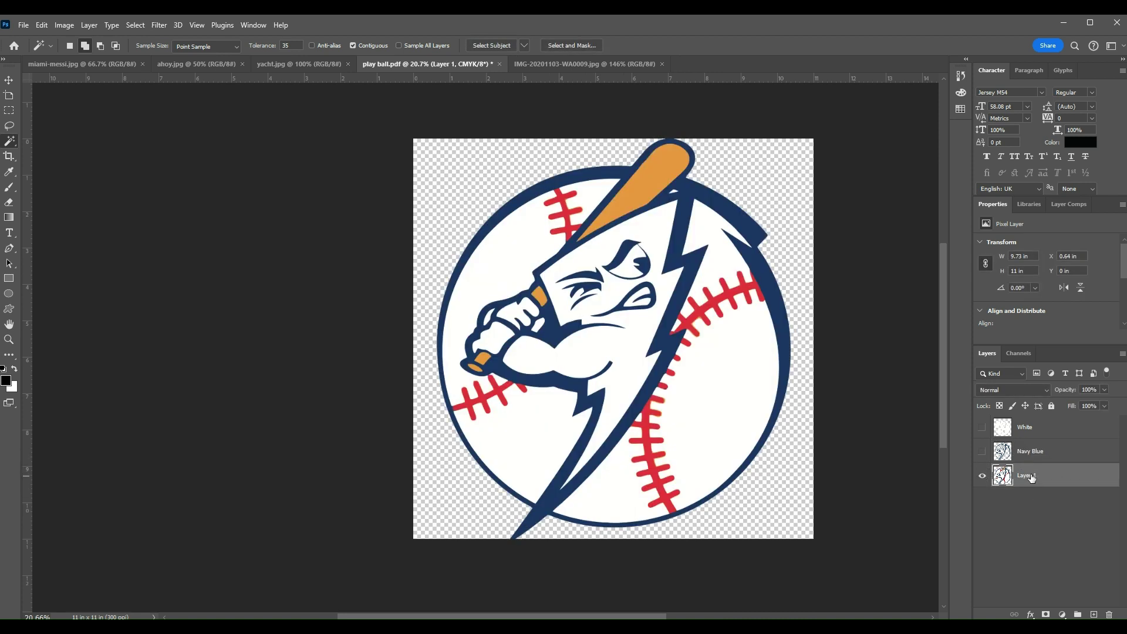
Step: Select all the red stitching on Layer 1 by extending a Magic Wand selection to similar colours, and copy it to a new layer
left_click(649, 431)
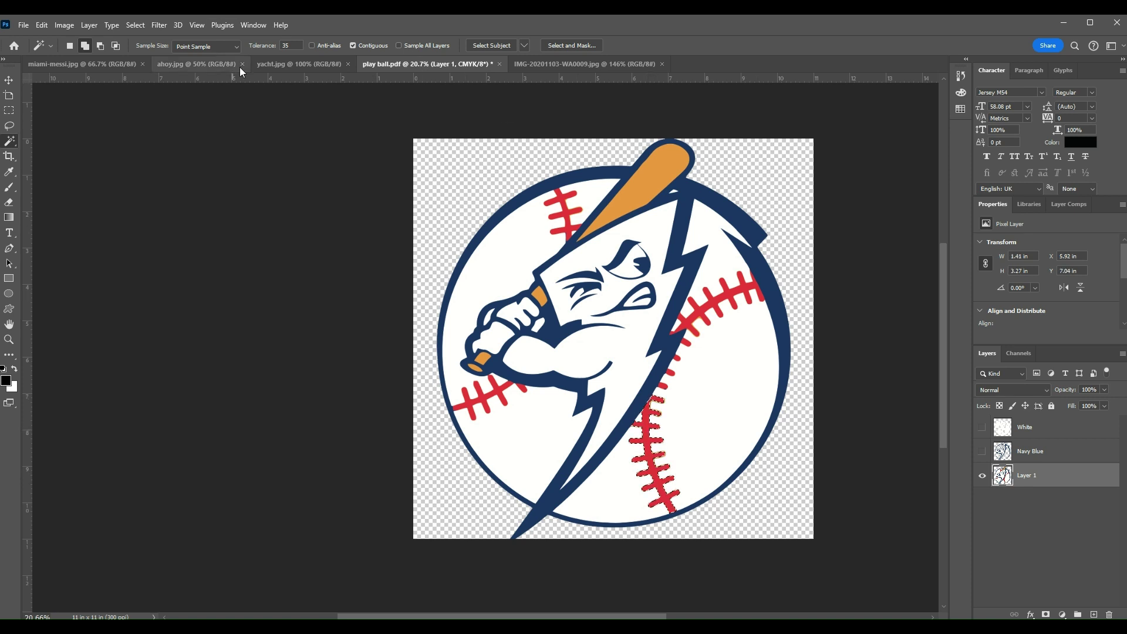
left_click(220, 242)
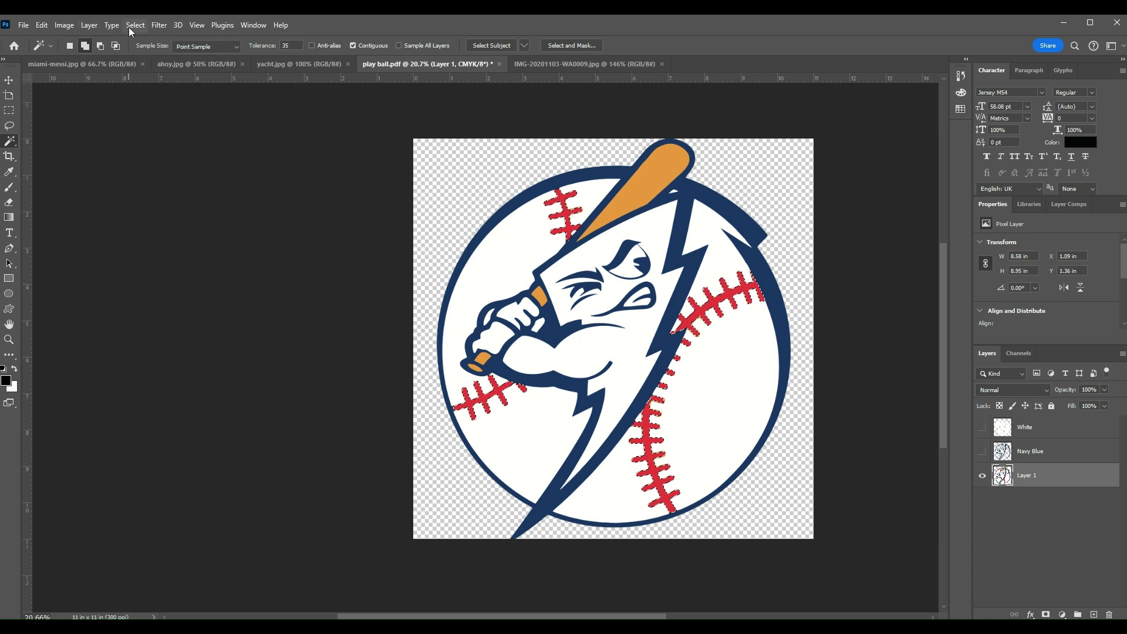
left_click(89, 25)
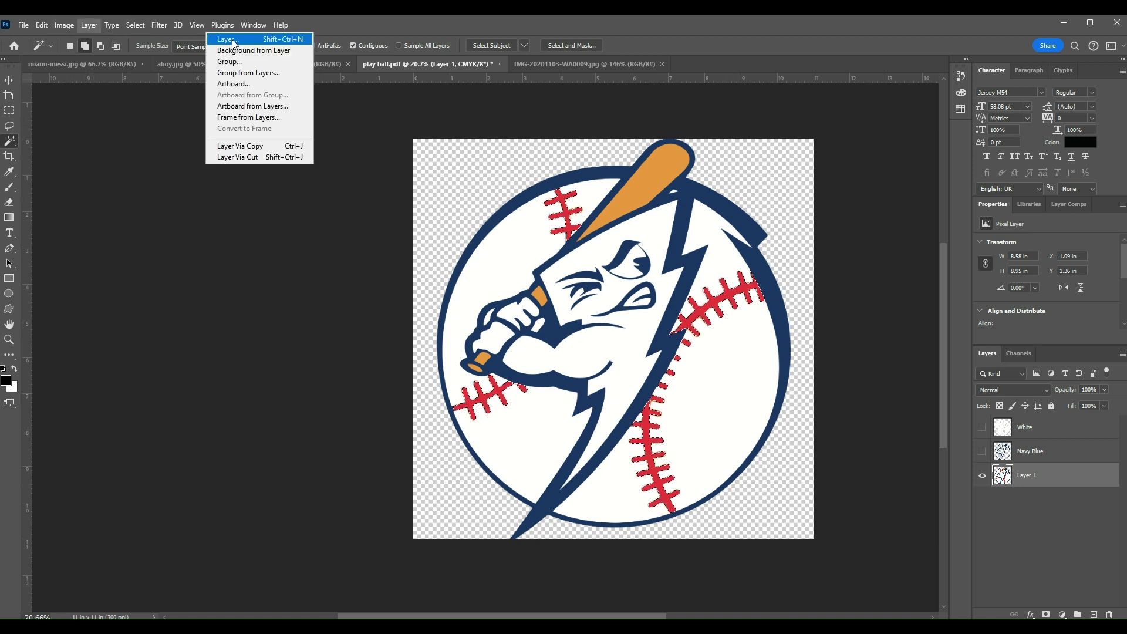
left_click(246, 146)
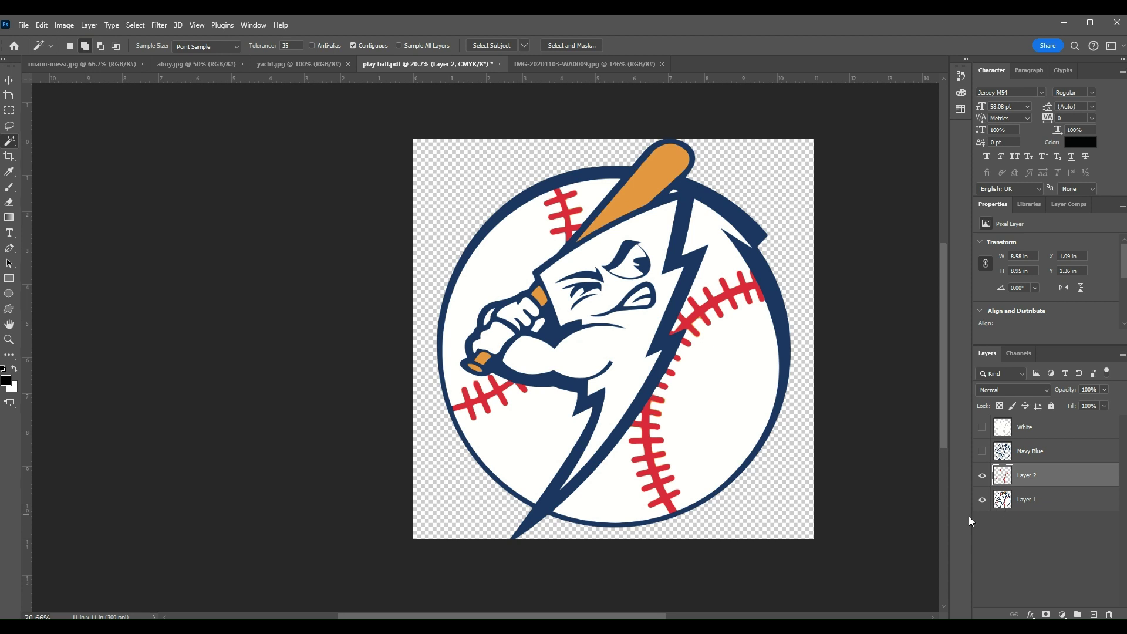
Step: Hide Layer 1 and rename the layer with the copied stitching Red
left_click(983, 500)
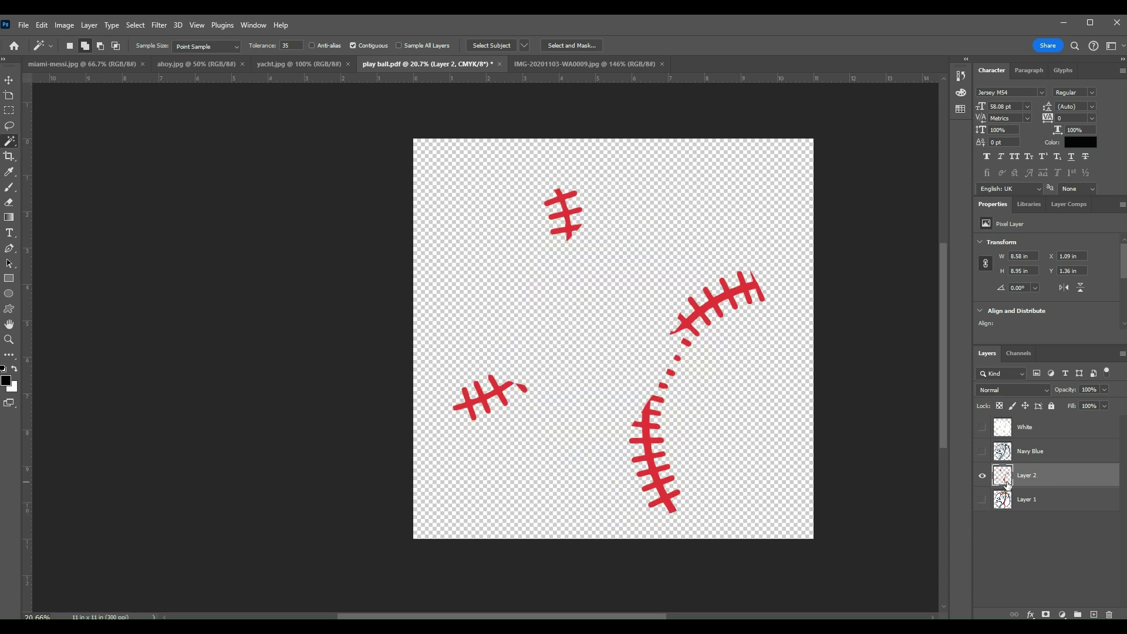
double_click(1027, 475)
type("Red")
key("Return")
Step: Hide the Red layer and make Layer 1 visible and active again
left_click(982, 476)
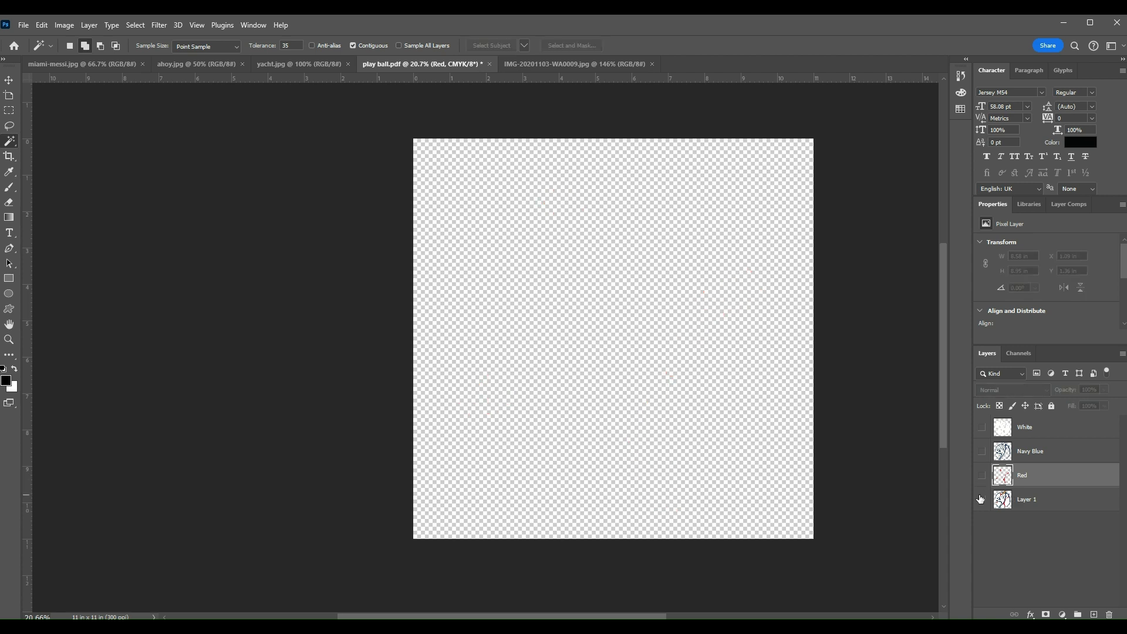
left_click(982, 501)
left_click(1019, 500)
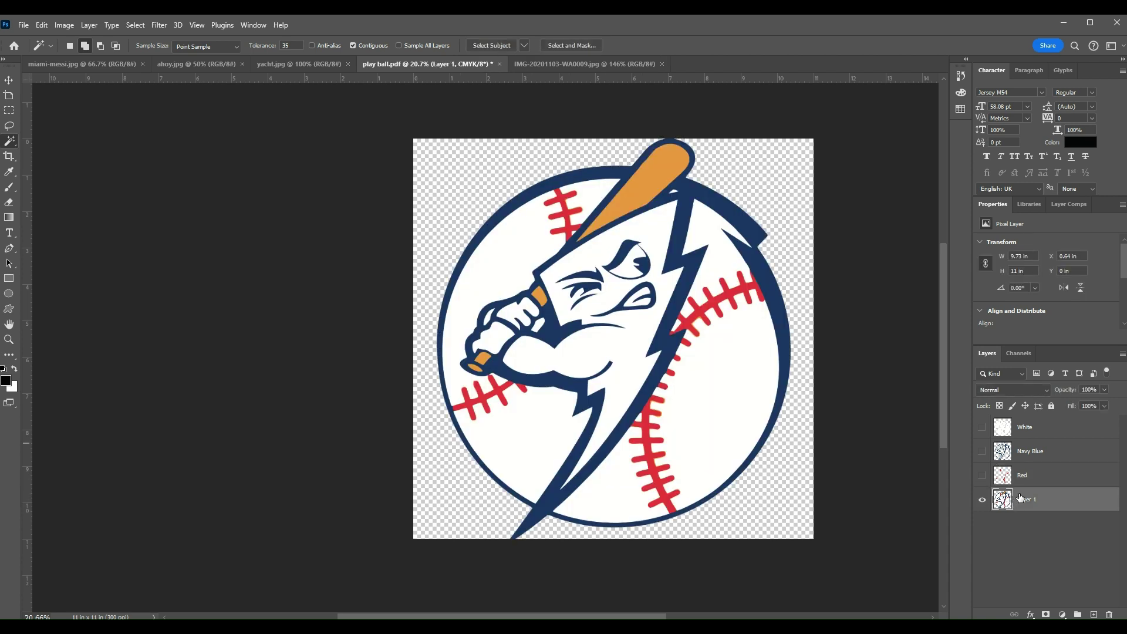
Step: Select the bat's orange on Layer 1 with the Magic Wand, extend the selection to similar colours, and copy it to a new layer
left_click(656, 176)
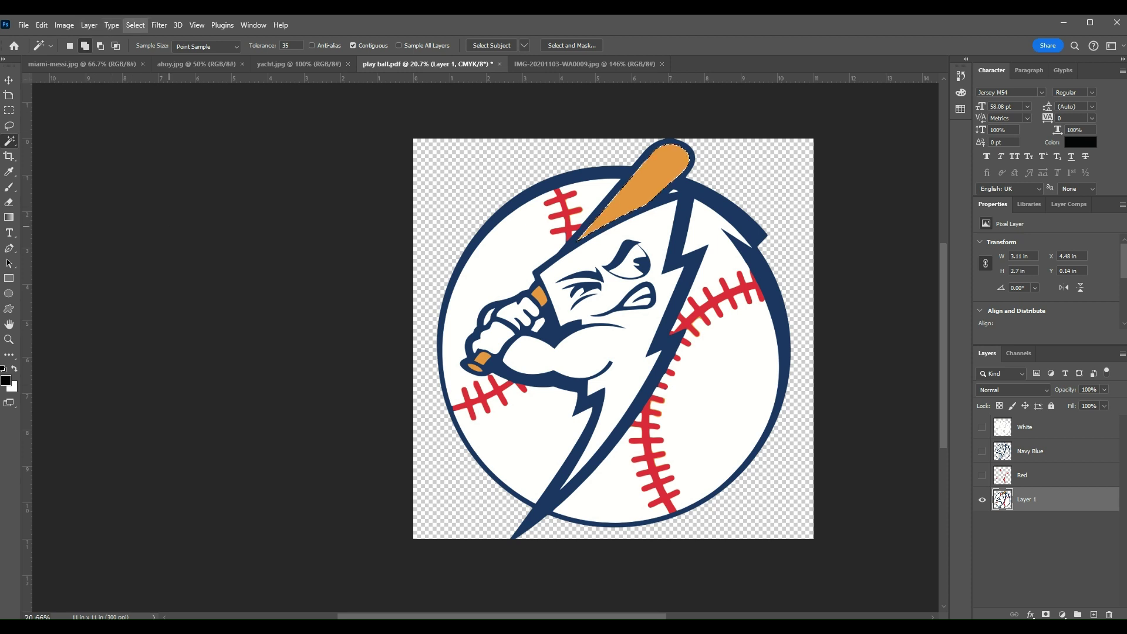
left_click(169, 227)
left_click(89, 24)
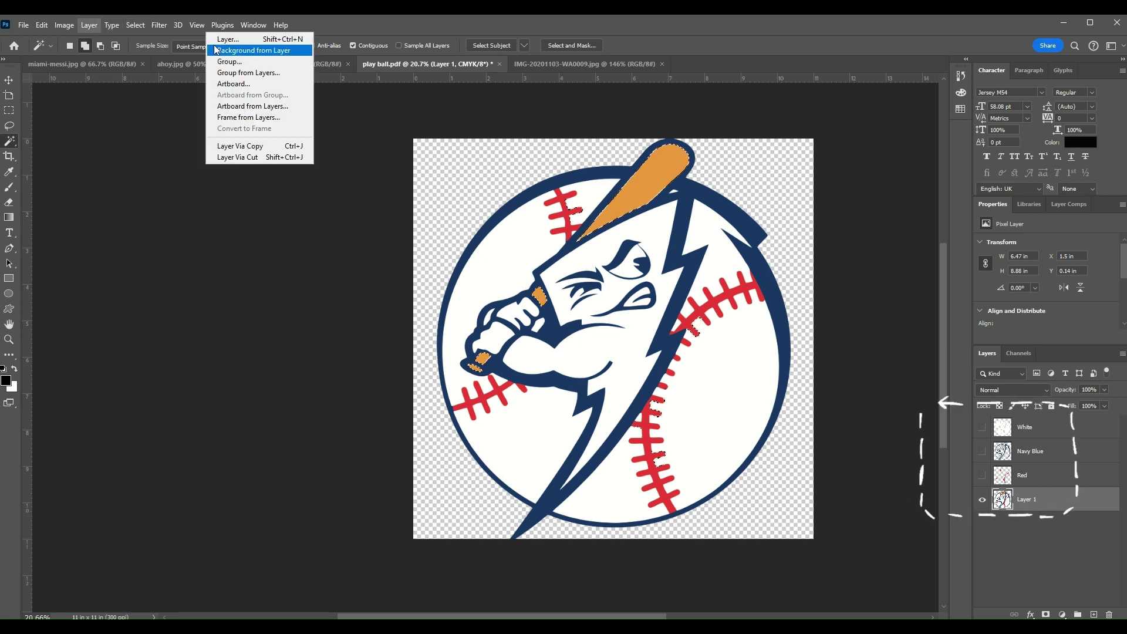
left_click(238, 145)
Step: Hide Layer 1 and rename the layer with the copied orange areas Yellow Gold
left_click(983, 525)
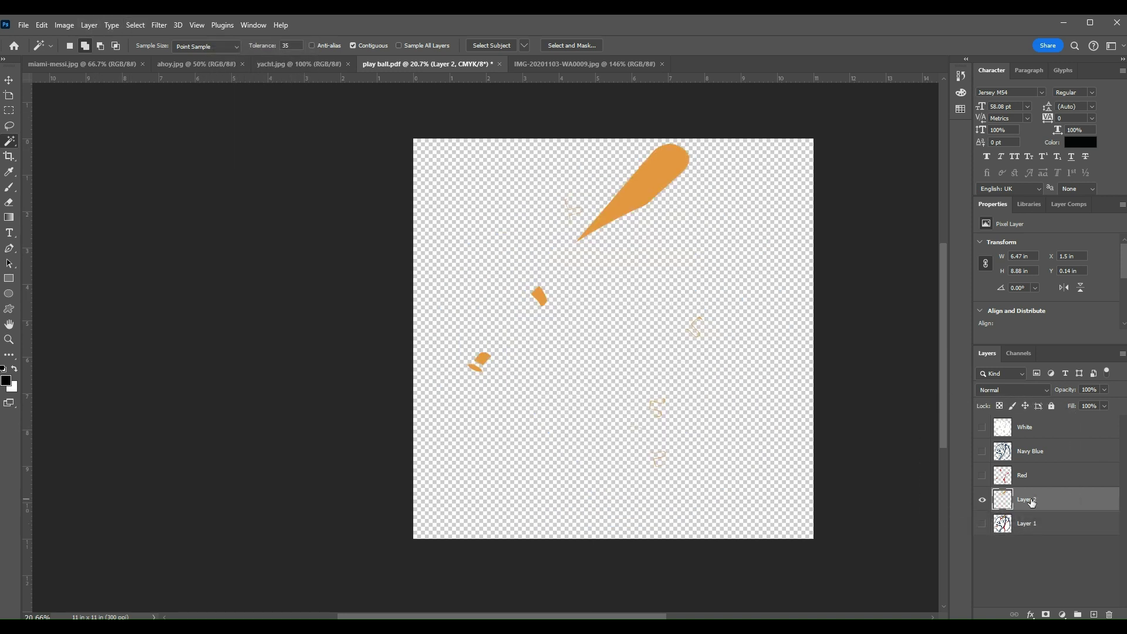
double_click(1030, 502)
type("Yellow Gold")
key("Return")
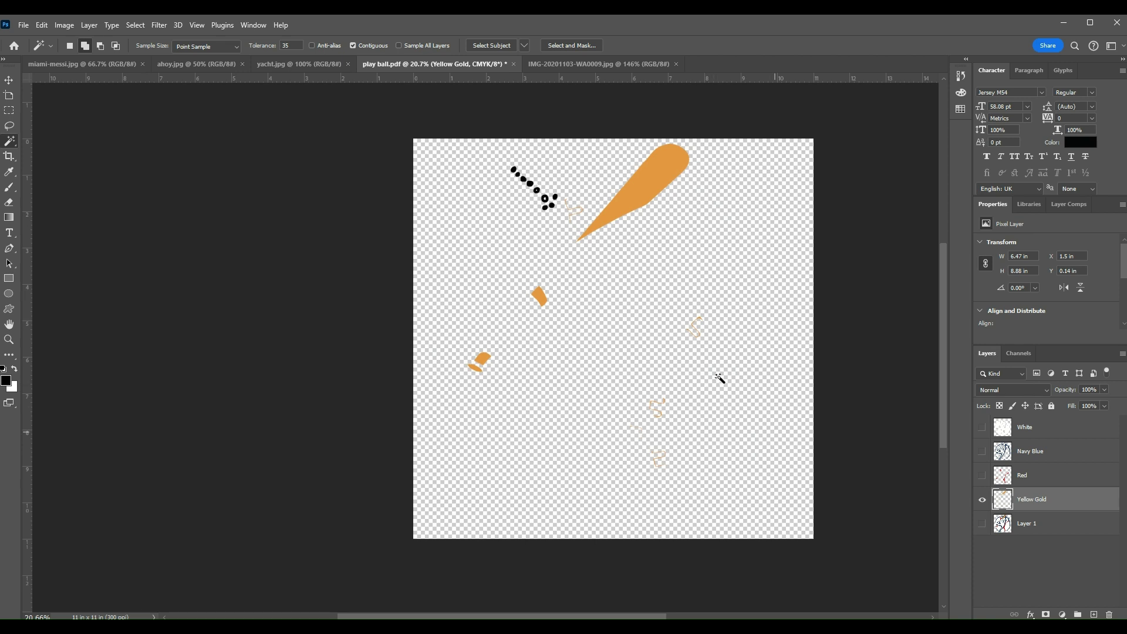
Step: Enclose the stray orange outlines in the artwork's lower-right area with a rectangular marquee and cut them to a new layer
left_click(10, 112)
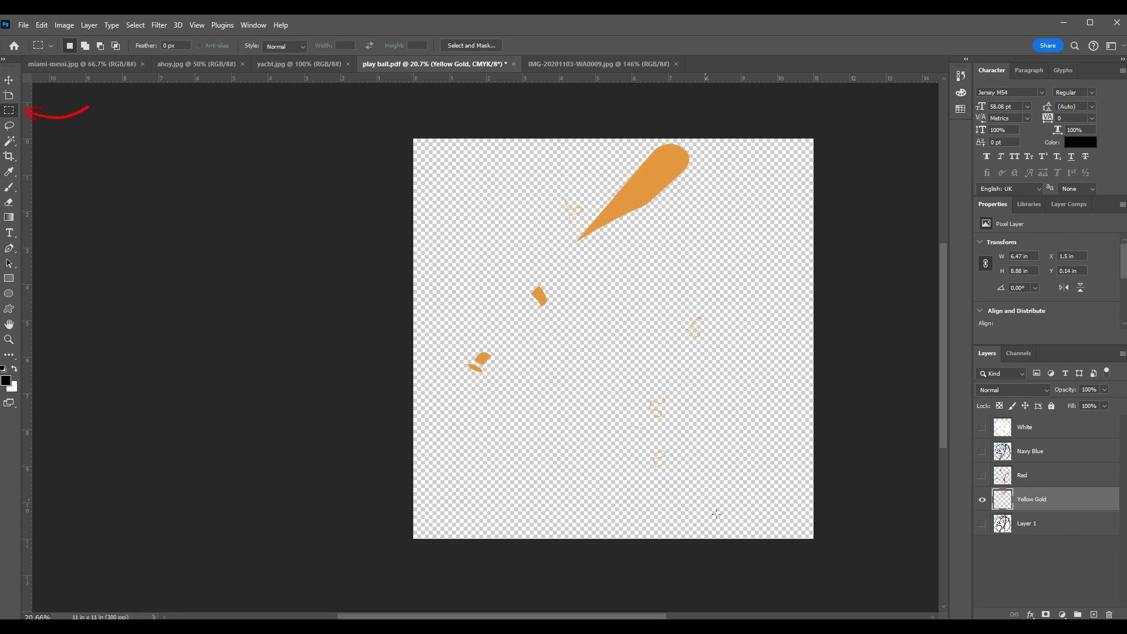
mouse_move(765, 505)
left_mouse_down()
mouse_move(667, 336)
mouse_move(625, 301)
left_mouse_up()
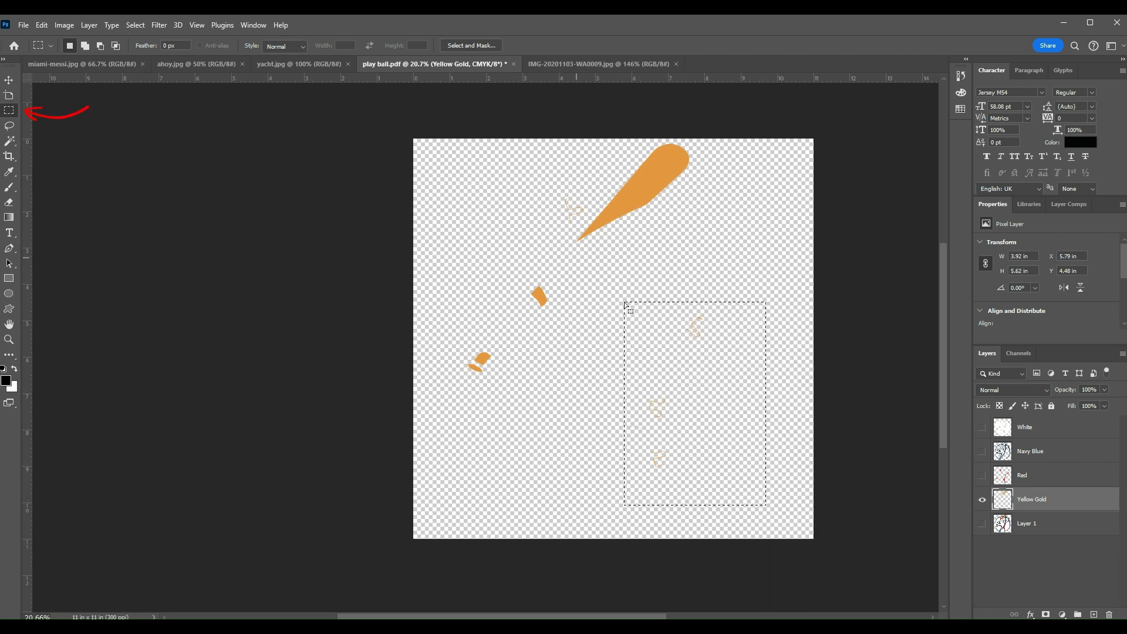
left_click(89, 24)
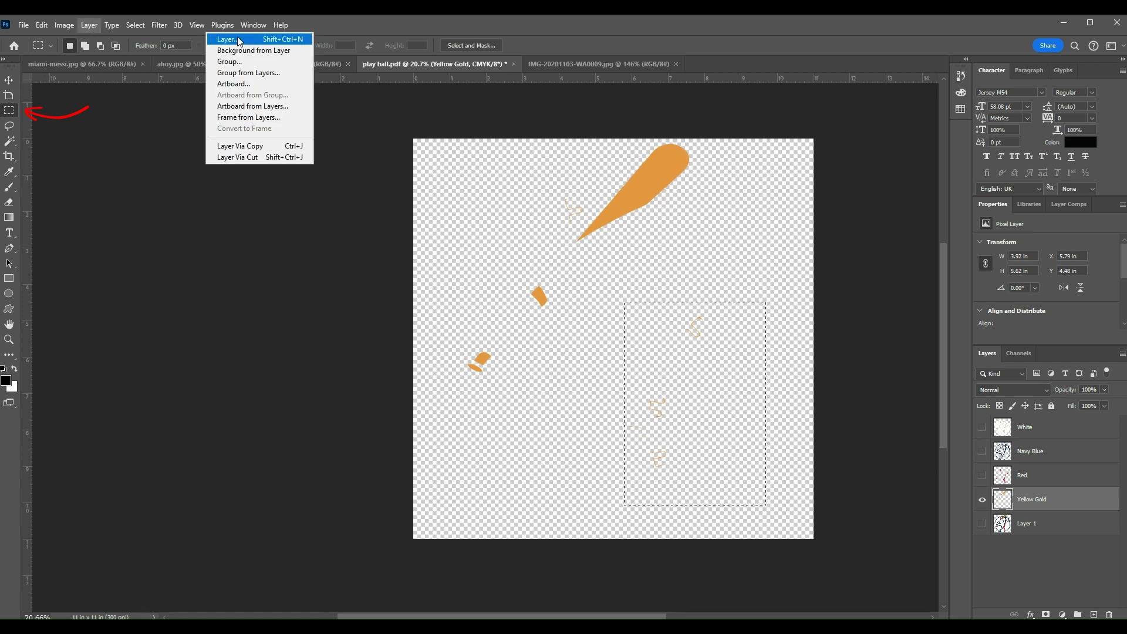
left_click(258, 157)
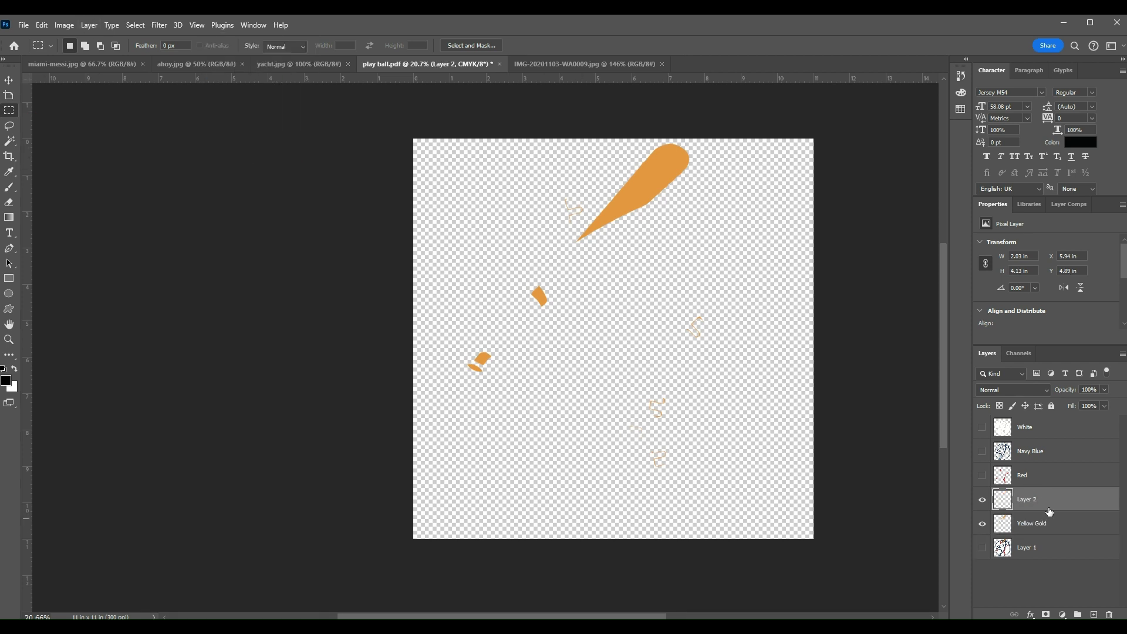
Step: On the Yellow Gold layer, marquee the stray outline beside the bat's narrow end and cut it to a new layer
left_click(1043, 531)
left_click_drag(548, 183, 585, 226)
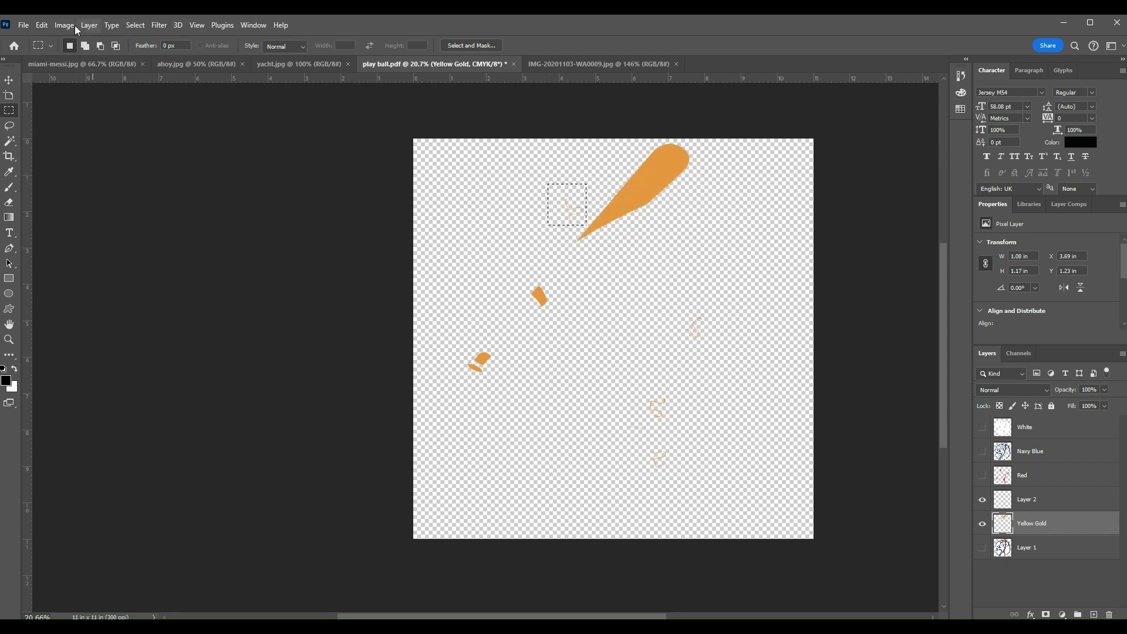
left_click(94, 26)
mouse_move(146, 39)
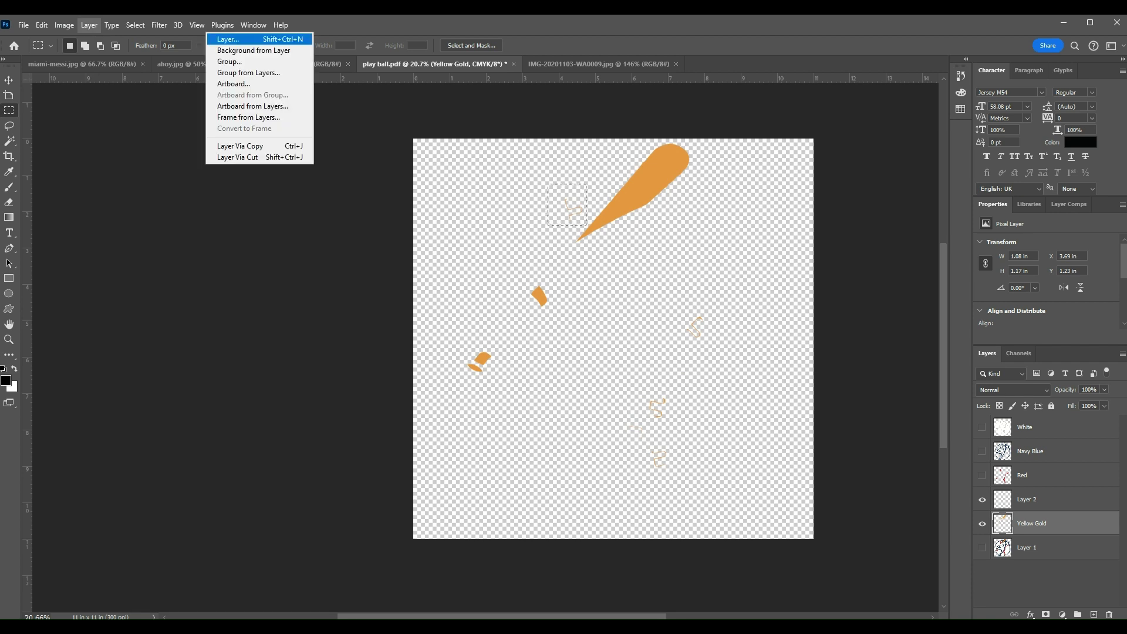
left_click(252, 156)
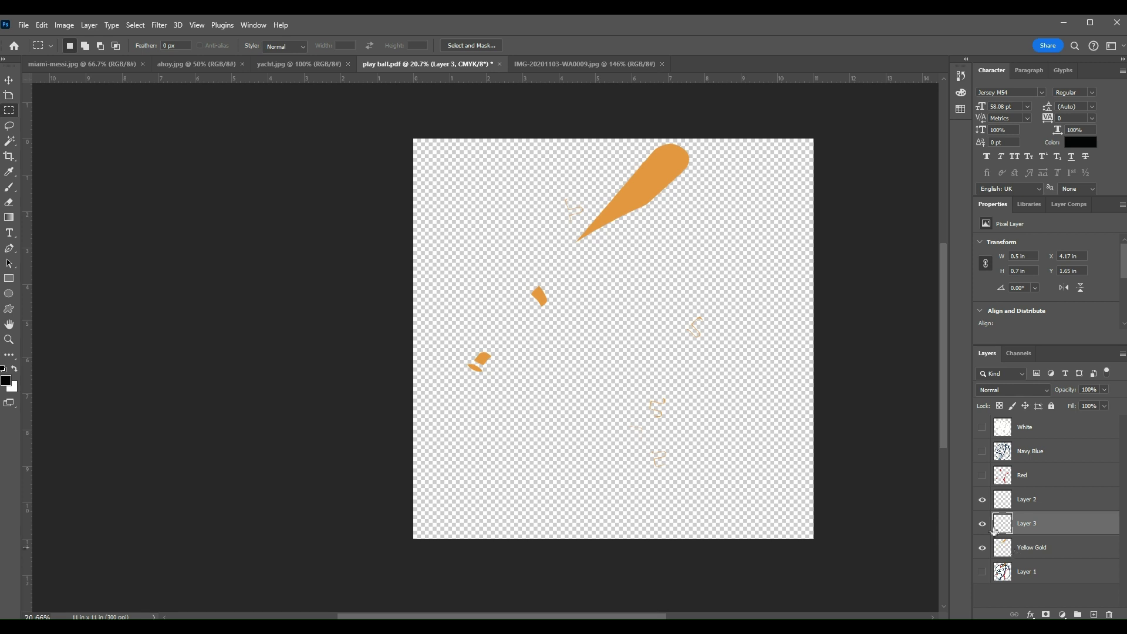
Step: Hide Yellow Gold and merge Layer 2 and Layer 3, which hold the stray outlines, into one layer
left_click(1035, 505)
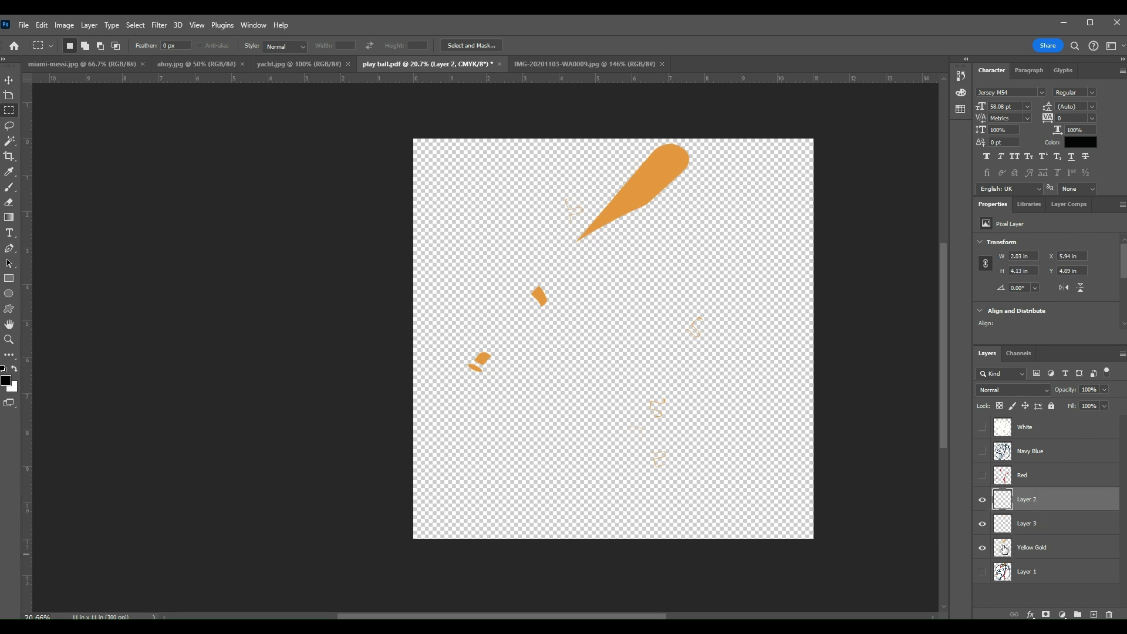
left_click(983, 548)
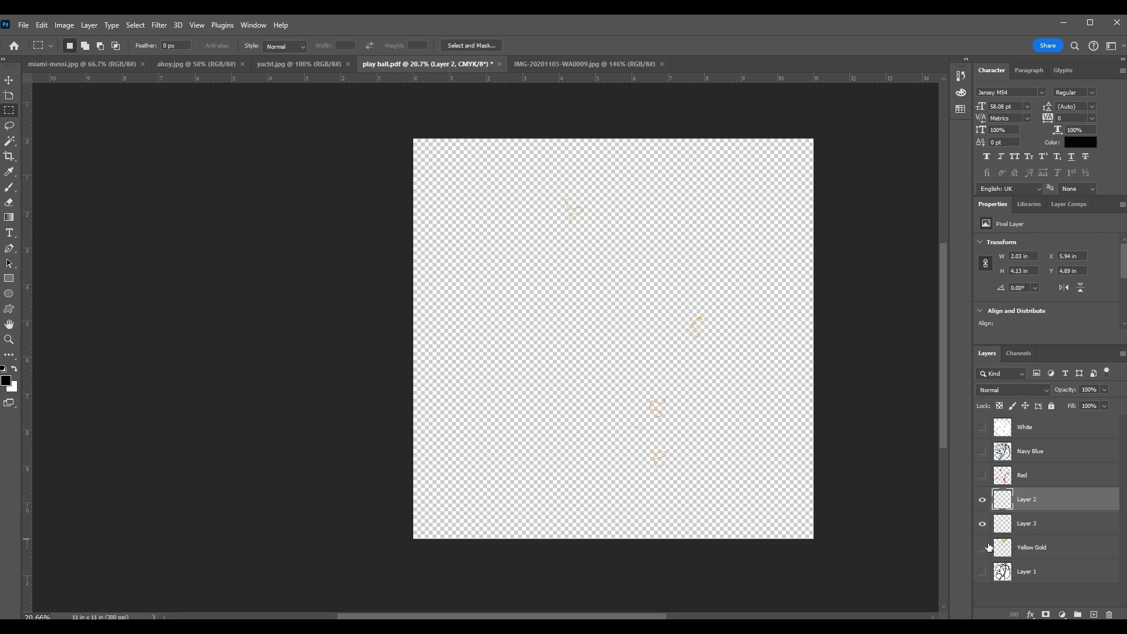
left_click(1044, 524, "shift")
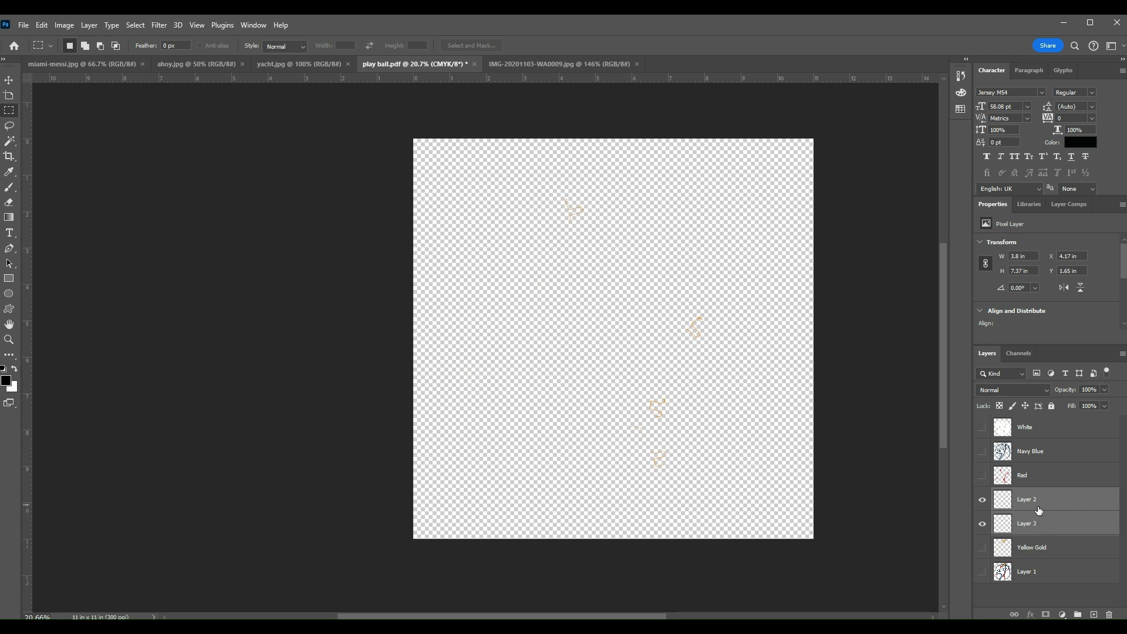
left_click(1041, 507)
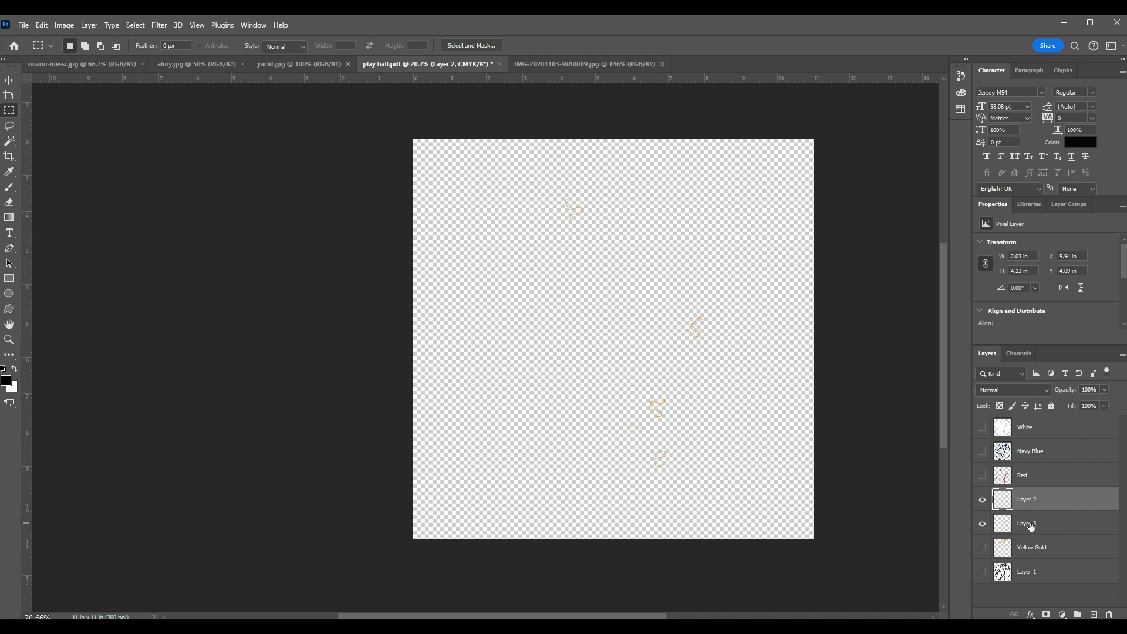
left_click(983, 526)
left_click(983, 526)
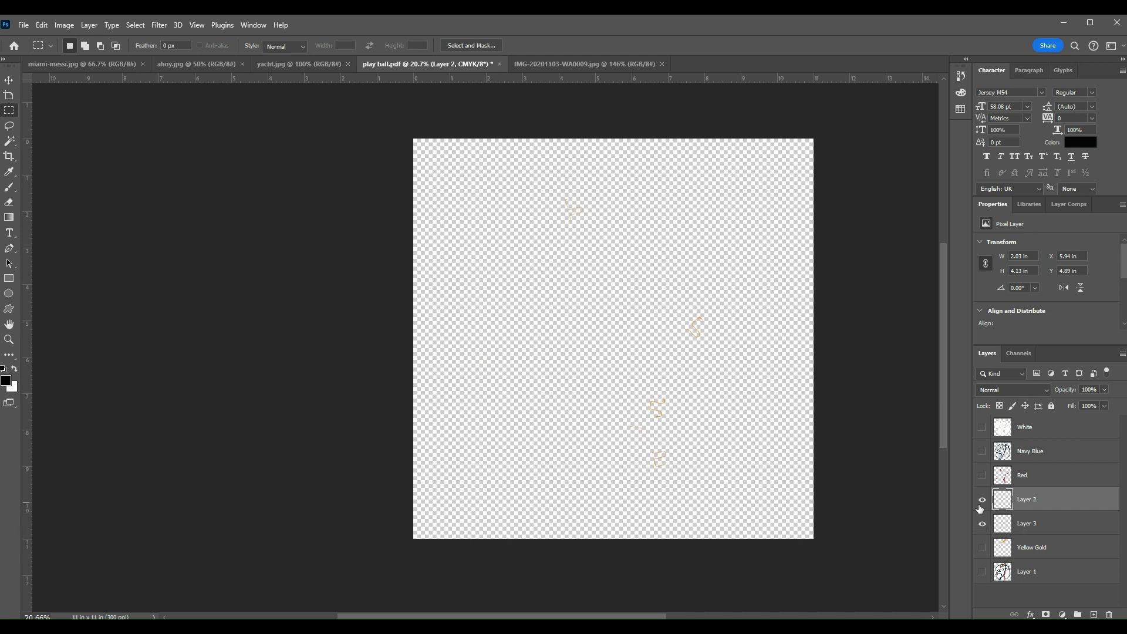
left_click(1035, 525)
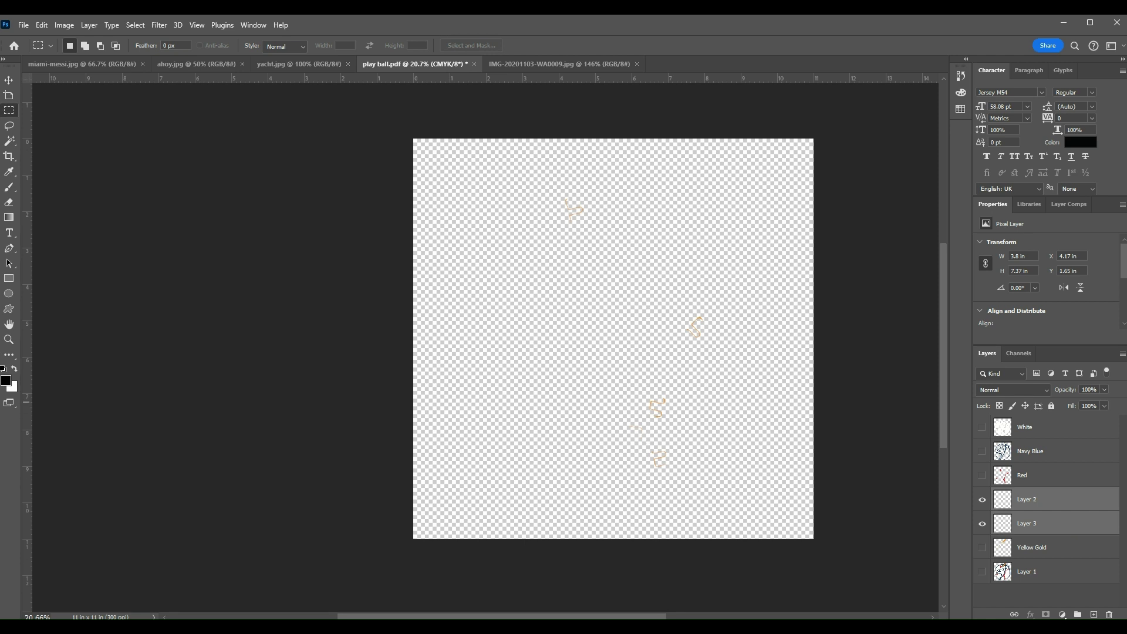
key("ctrl+e")
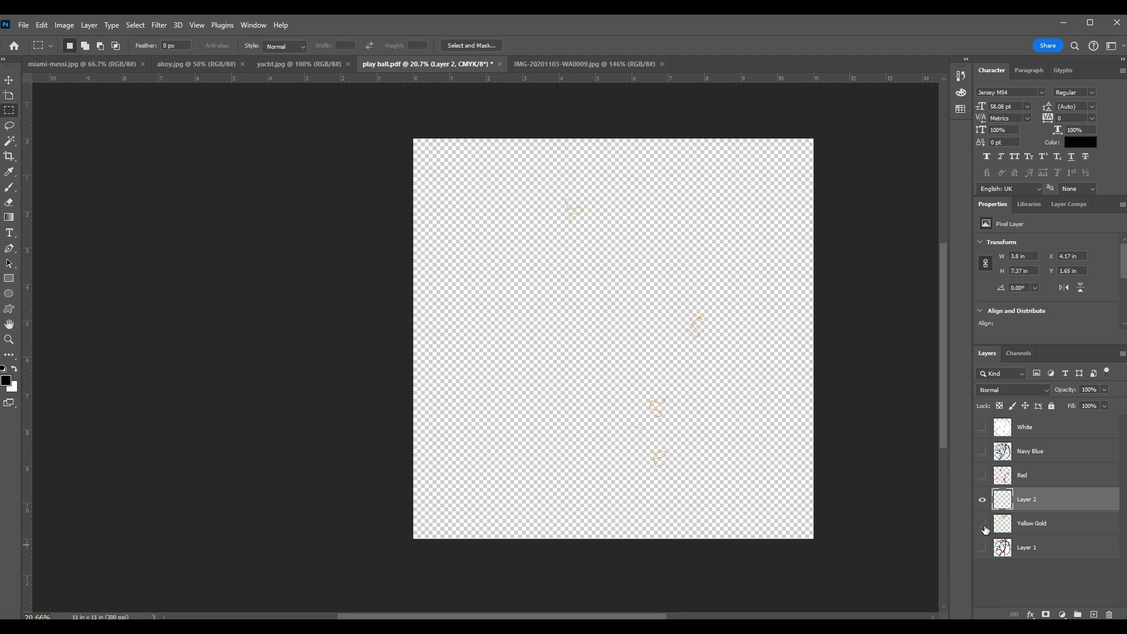
Step: Compare the merged stray outlines with the red stitching by switching the Red layer and Layer 2 on and off
left_click(982, 476)
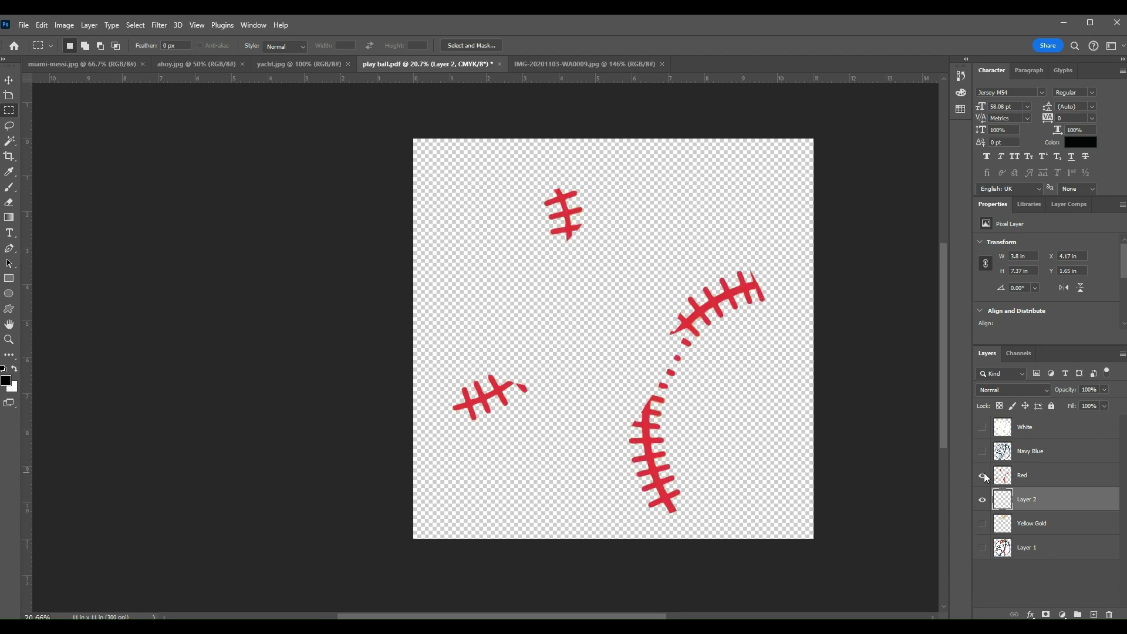
left_click(983, 475)
scroll(617, 279, "up", 3)
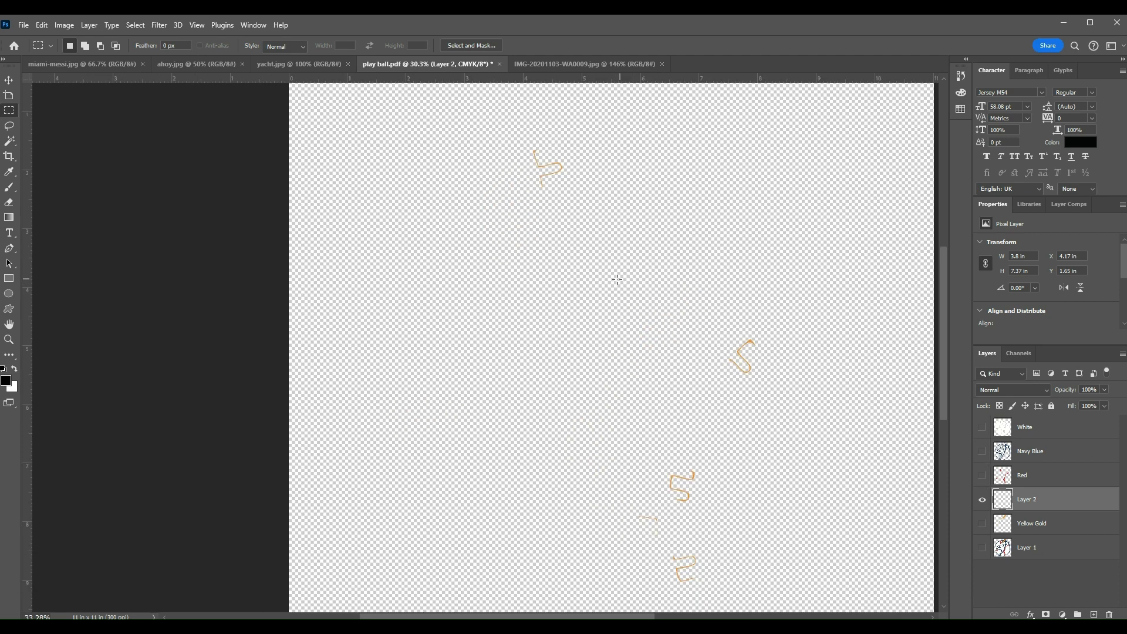
left_click(983, 475)
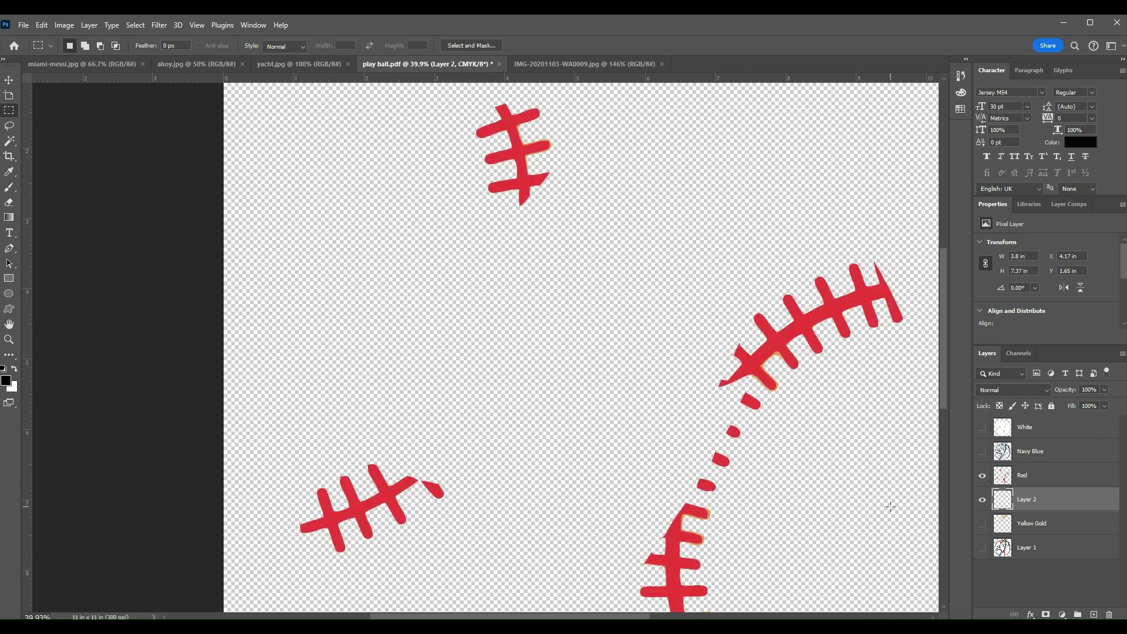
left_click(983, 499)
left_click(982, 500)
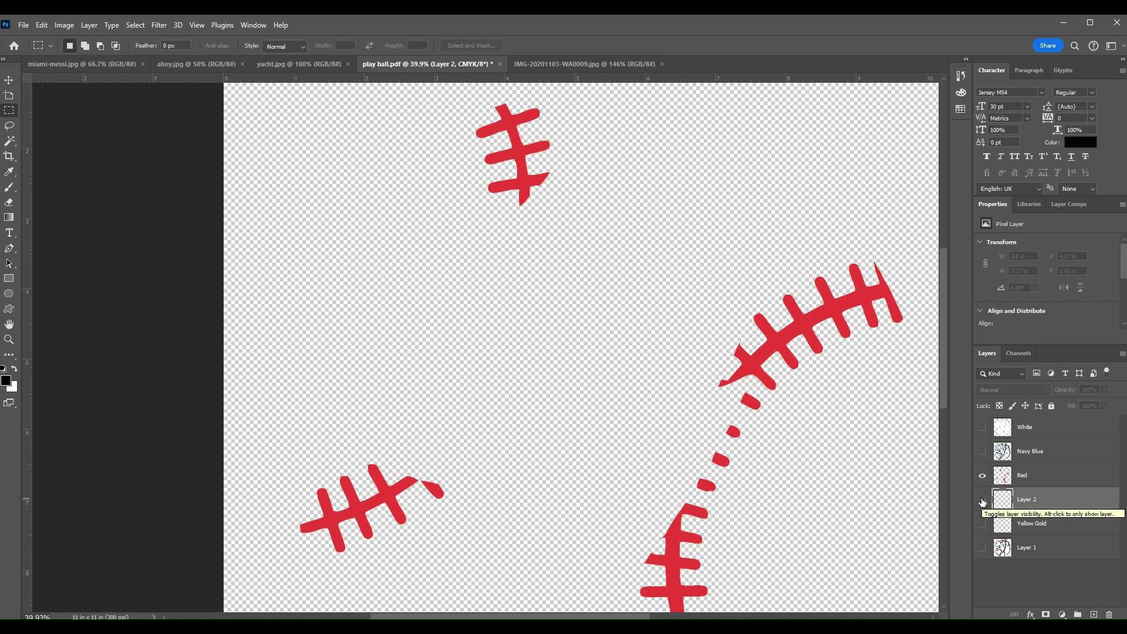
left_click(983, 499)
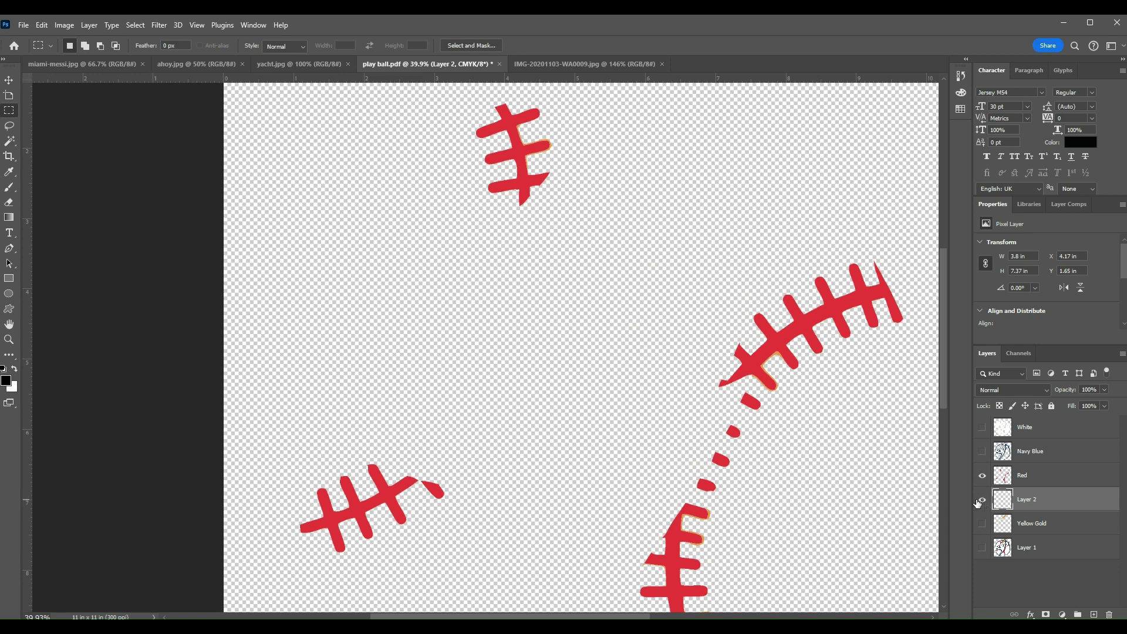
left_click(982, 477)
left_click(984, 476)
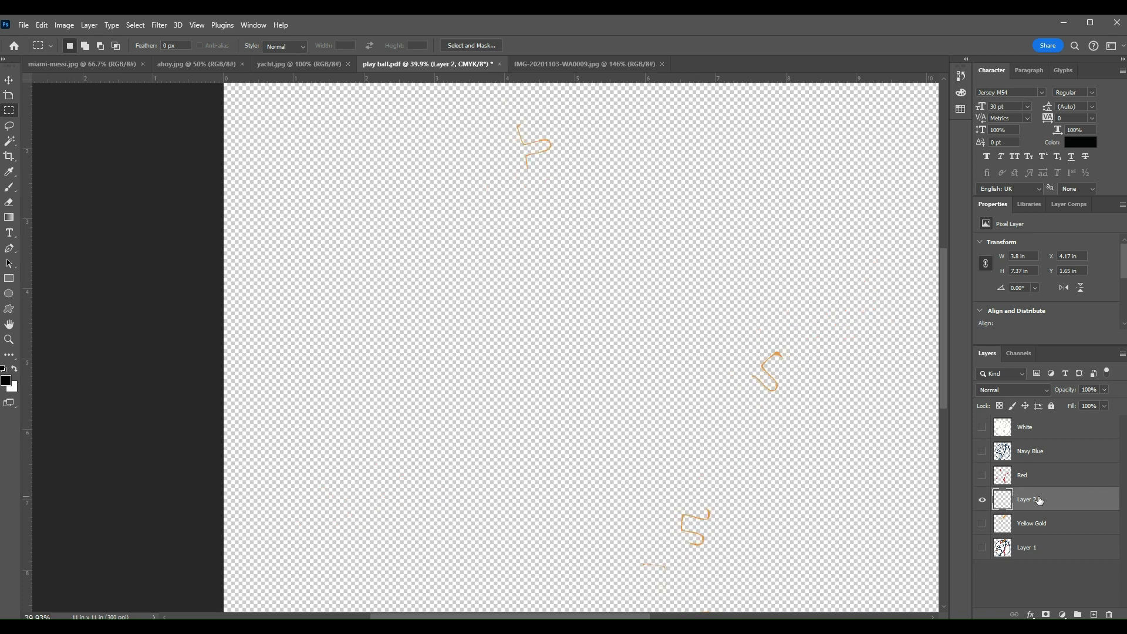
Step: Delete the merged layer of stray outlines and make the Yellow Gold layer visible
key("Delete")
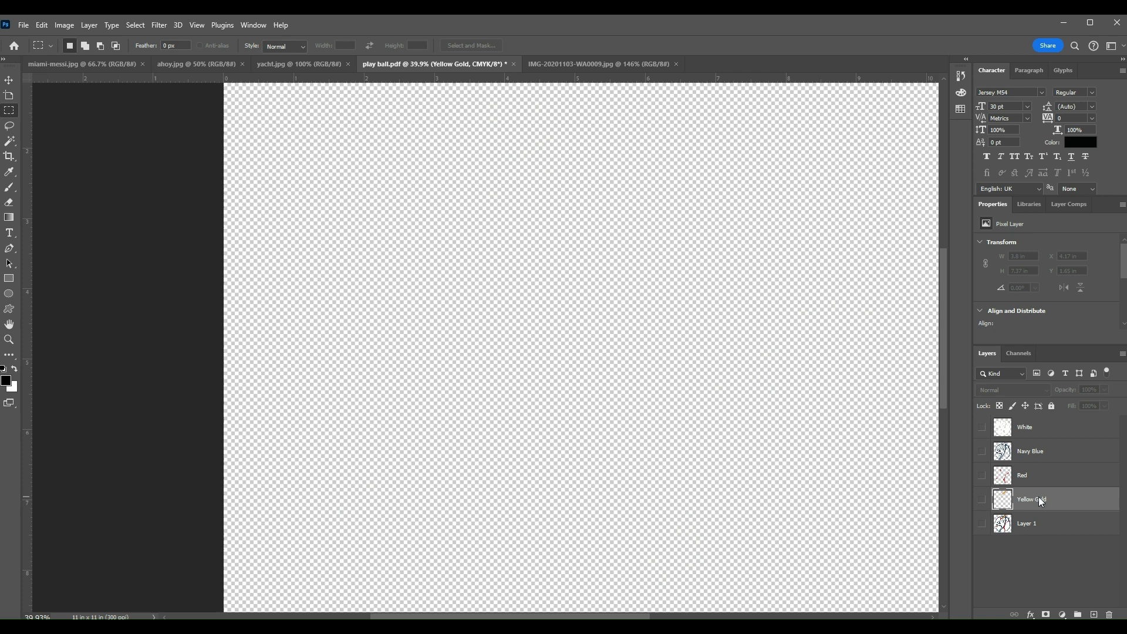
left_click(983, 501)
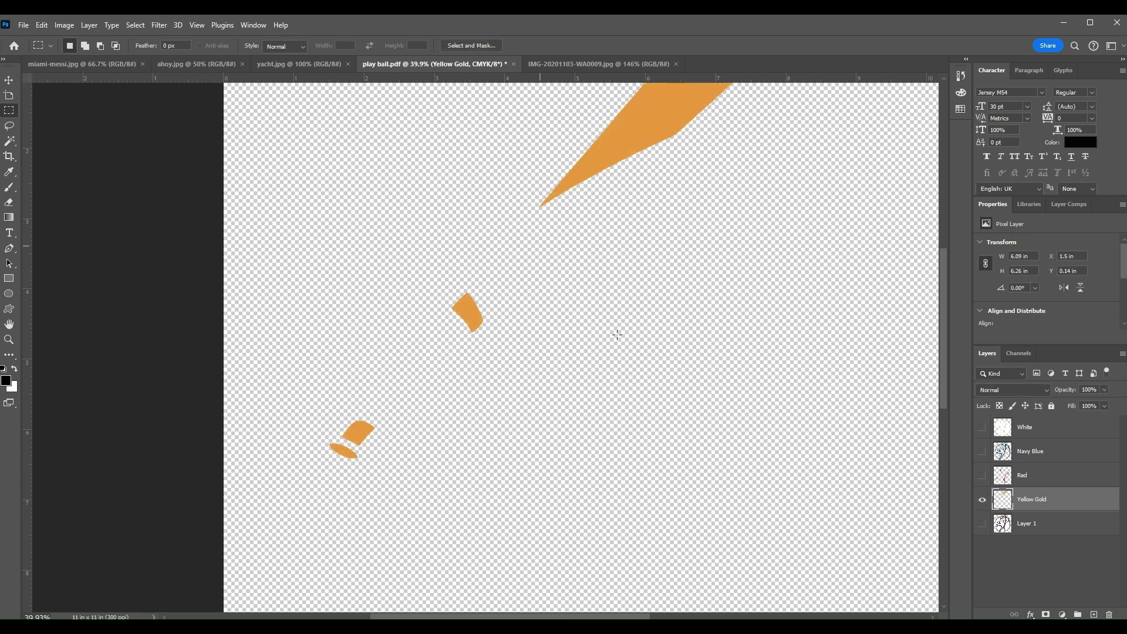
scroll(549, 328, "down", 4)
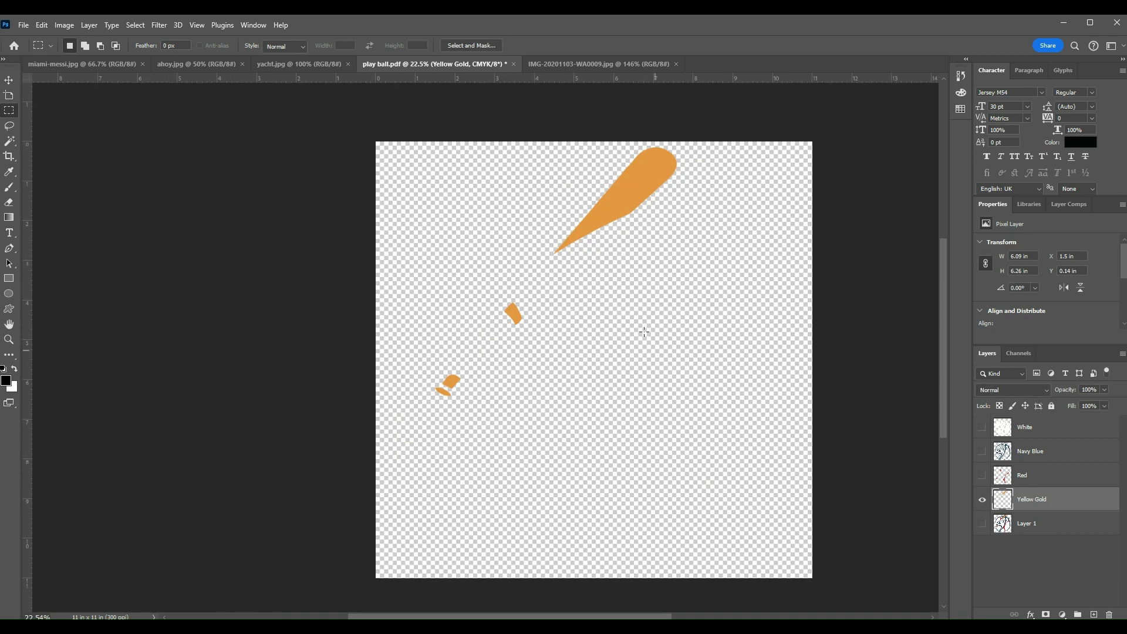
scroll(644, 332, "down", 1)
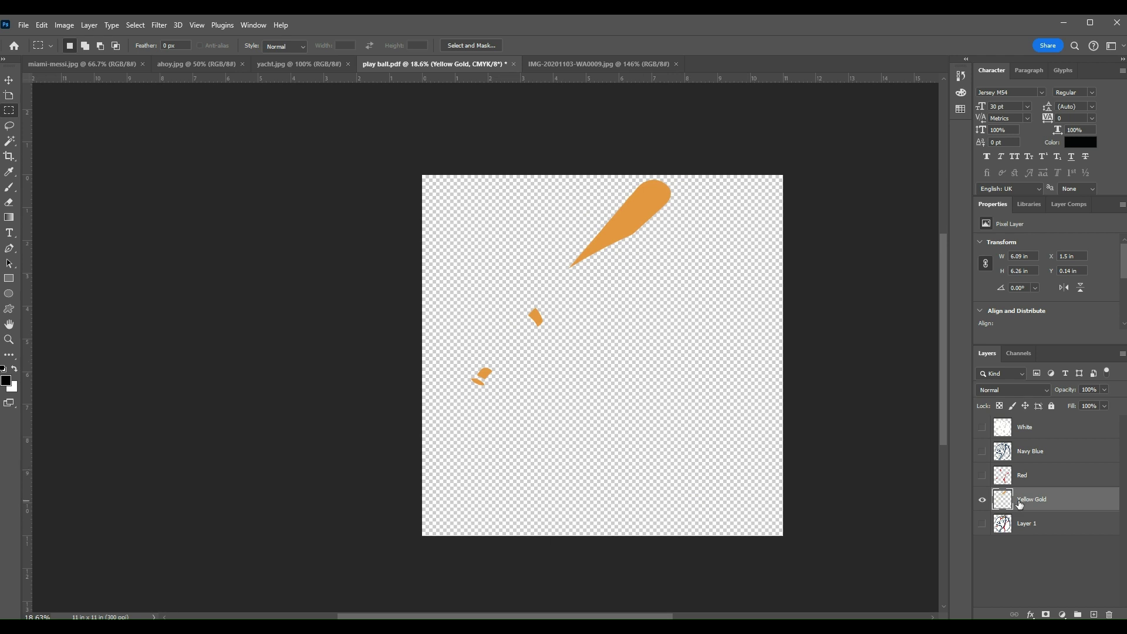
Step: Show the Red, Navy Blue and White layers one by one to review the recombined logo
left_click(983, 475)
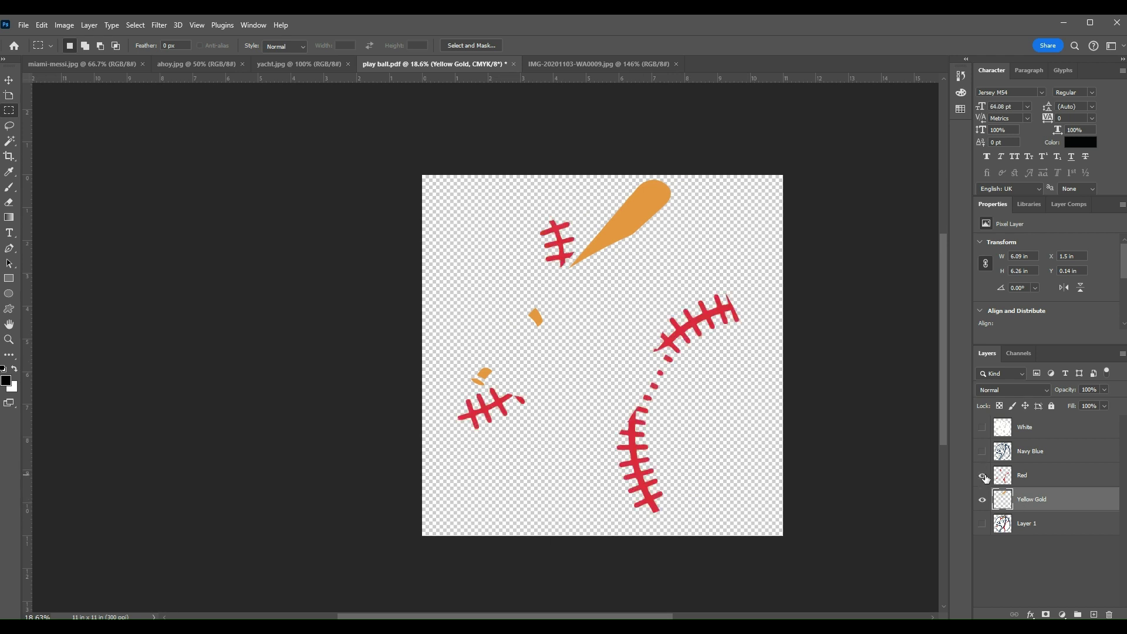
left_click(982, 452)
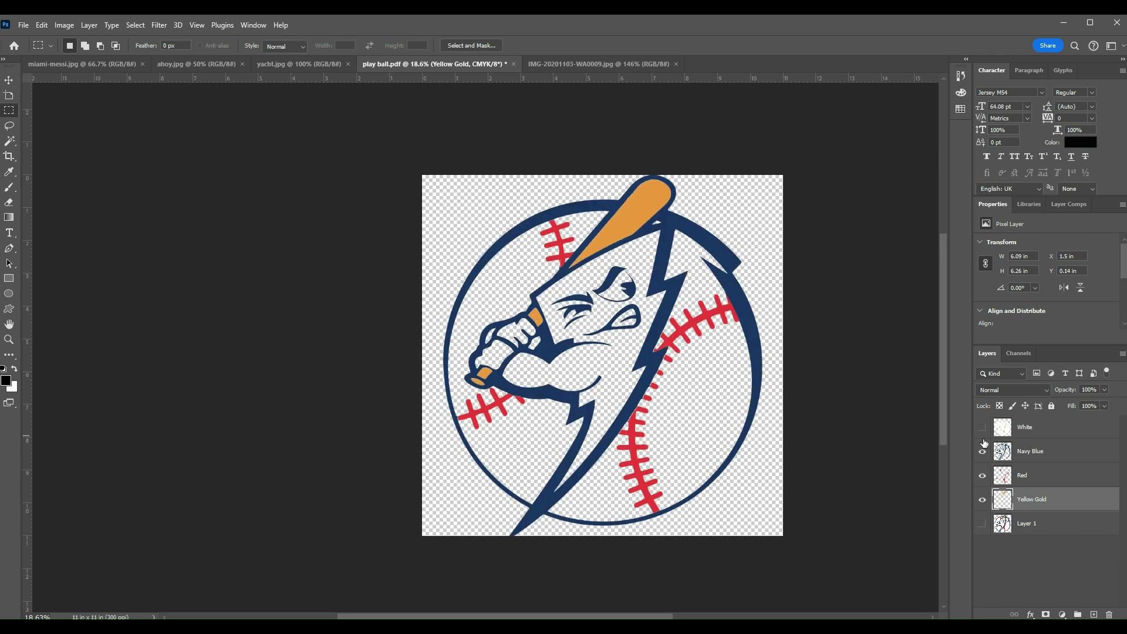
left_click(982, 428)
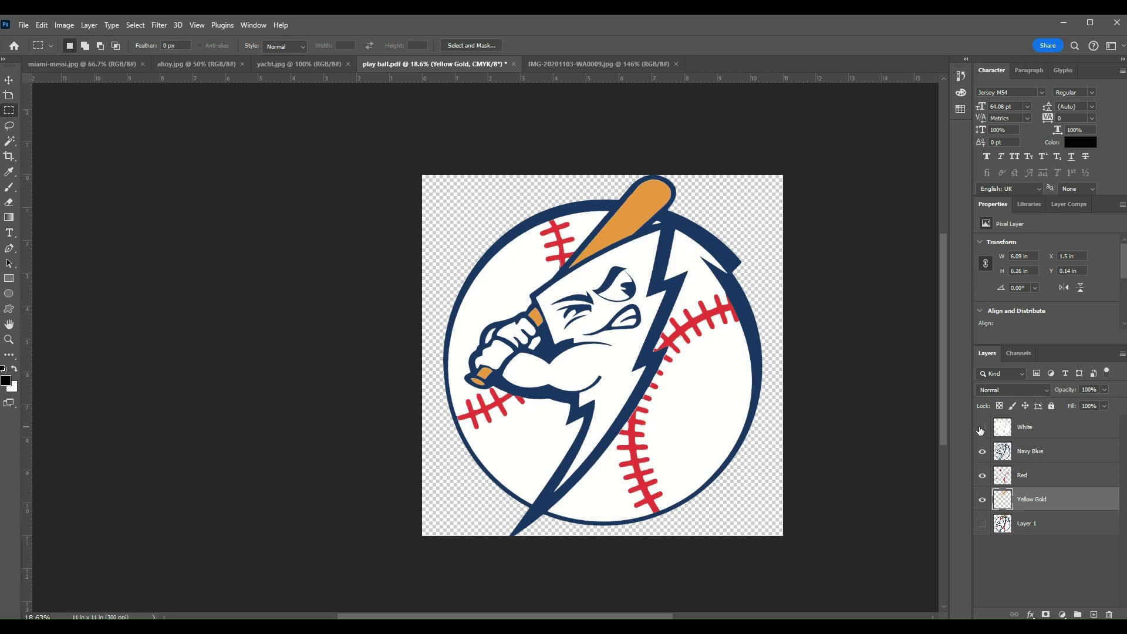
Step: Hide the White, Navy Blue, Red and Yellow Gold layers one after another
left_click(982, 428)
left_click(983, 452)
left_click(982, 476)
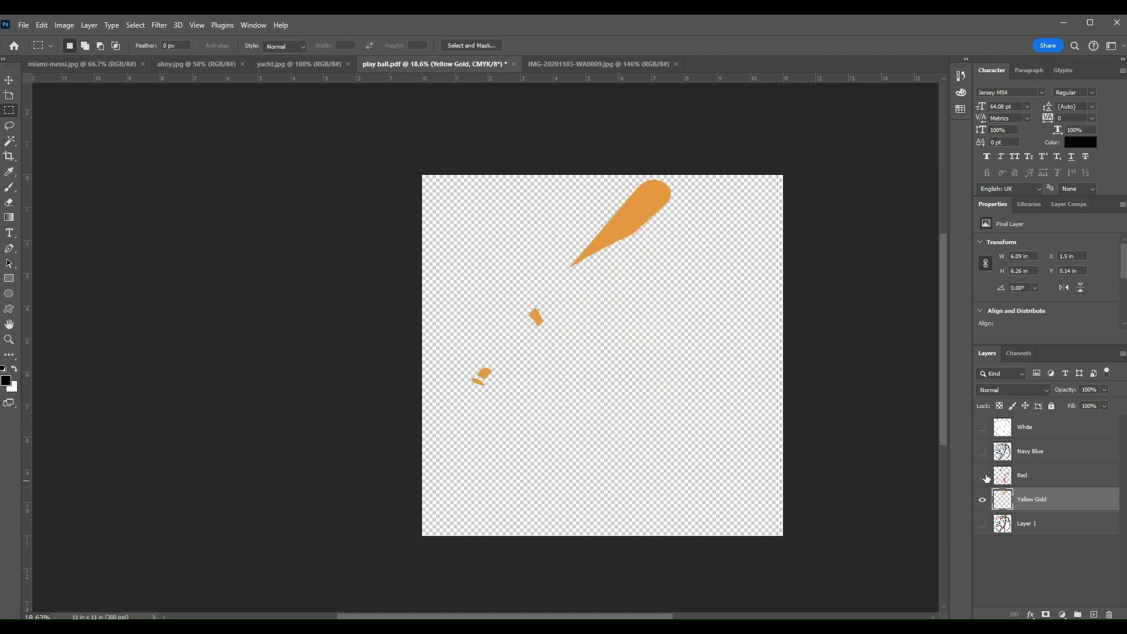
left_click(983, 500)
Step: Show the Yellow Gold, Red, Navy Blue and White layers one by one and hide White again
left_click(983, 500)
left_click(983, 476)
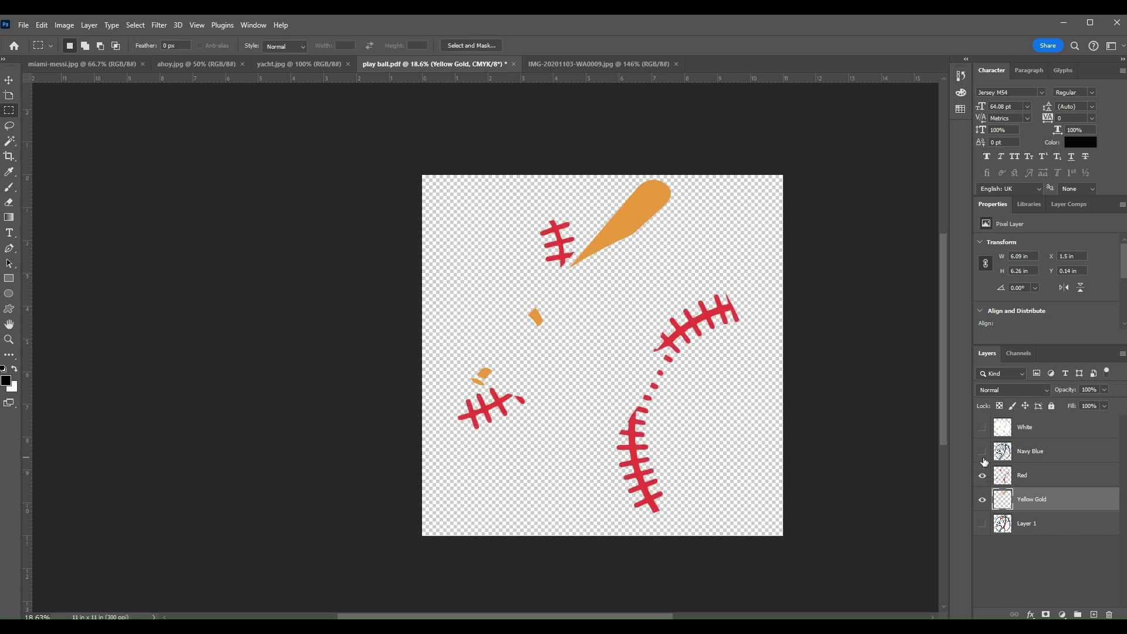
left_click(982, 451)
left_click(983, 428)
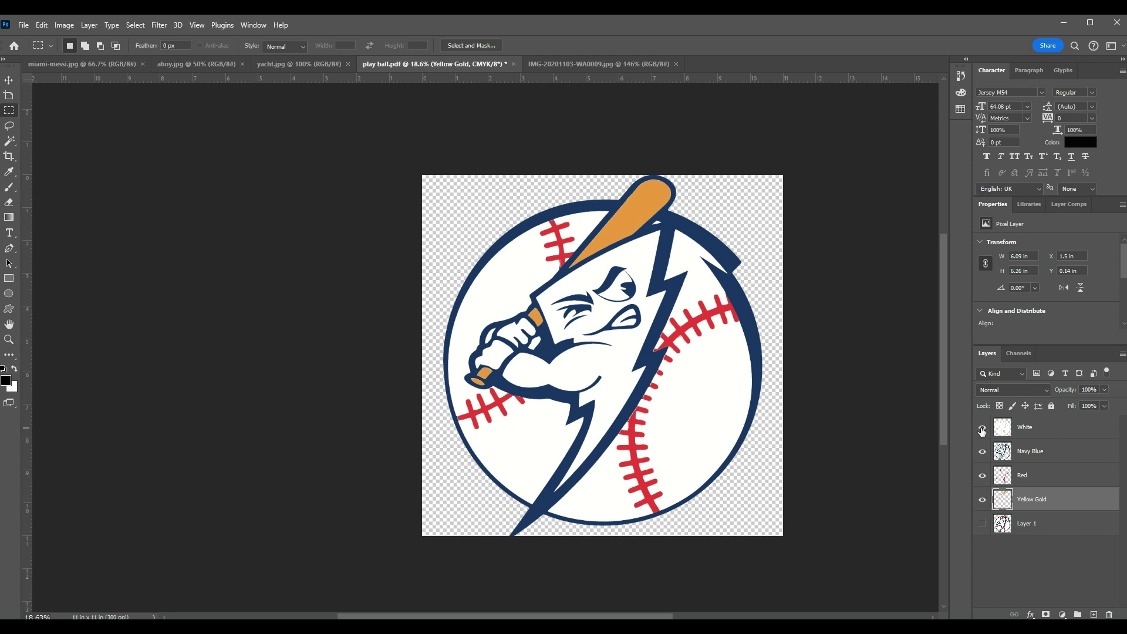
left_click(982, 428)
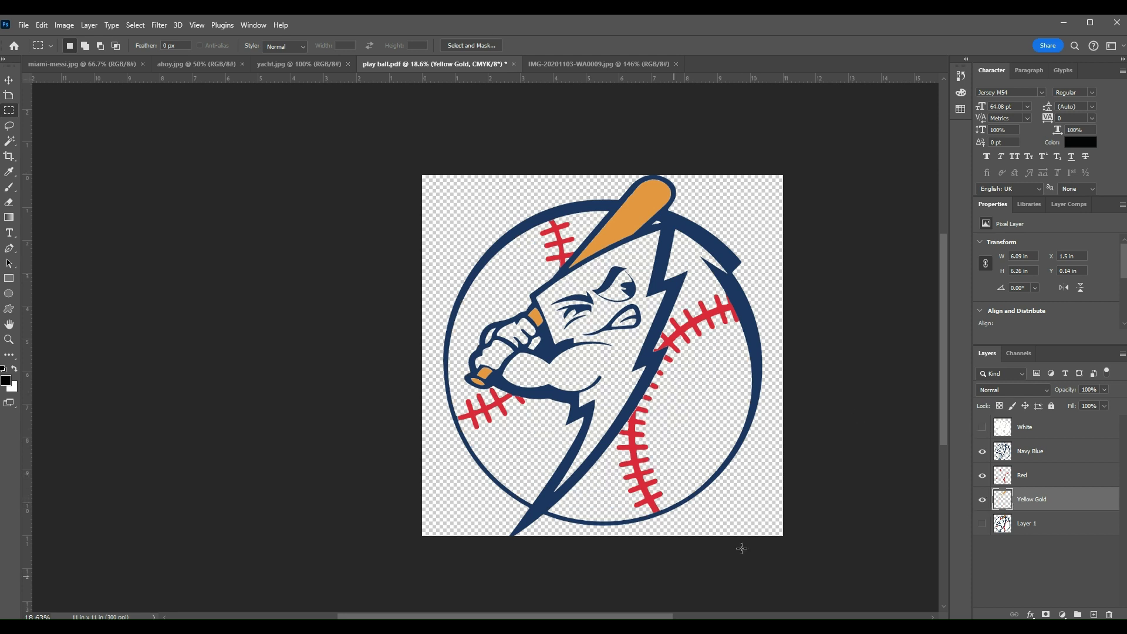
Step: Go through the Navy Blue, Red and Yellow Gold layers and hide Red and Yellow Gold to view Navy Blue alone
left_click(1031, 453)
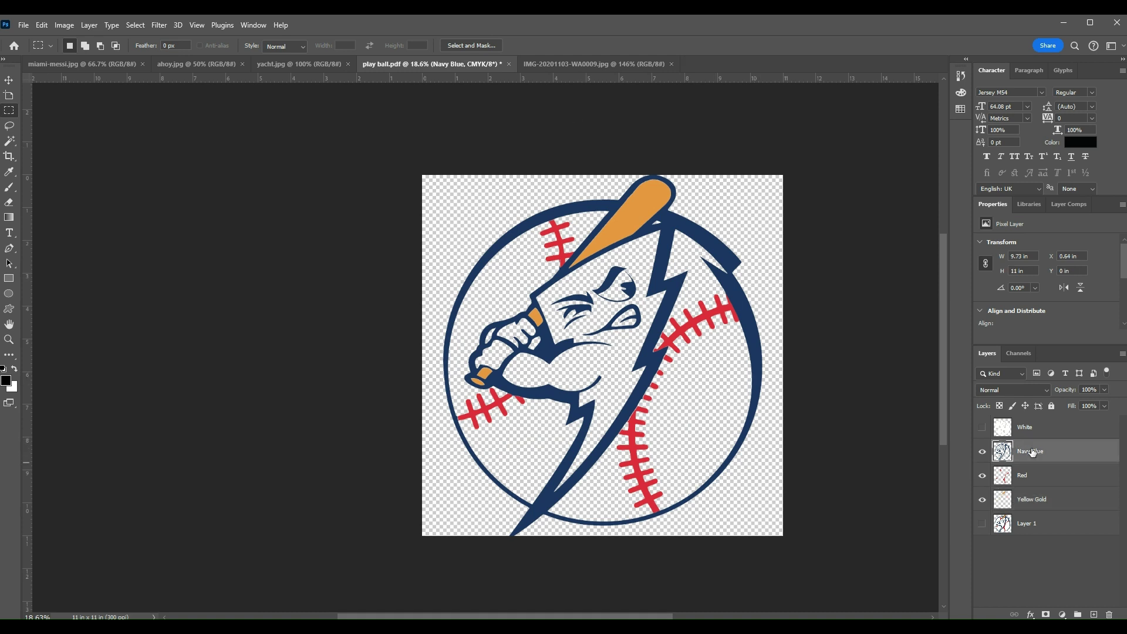
left_click(1031, 480)
left_click(1032, 498)
left_click(1020, 453)
left_click(984, 475)
left_click(982, 500)
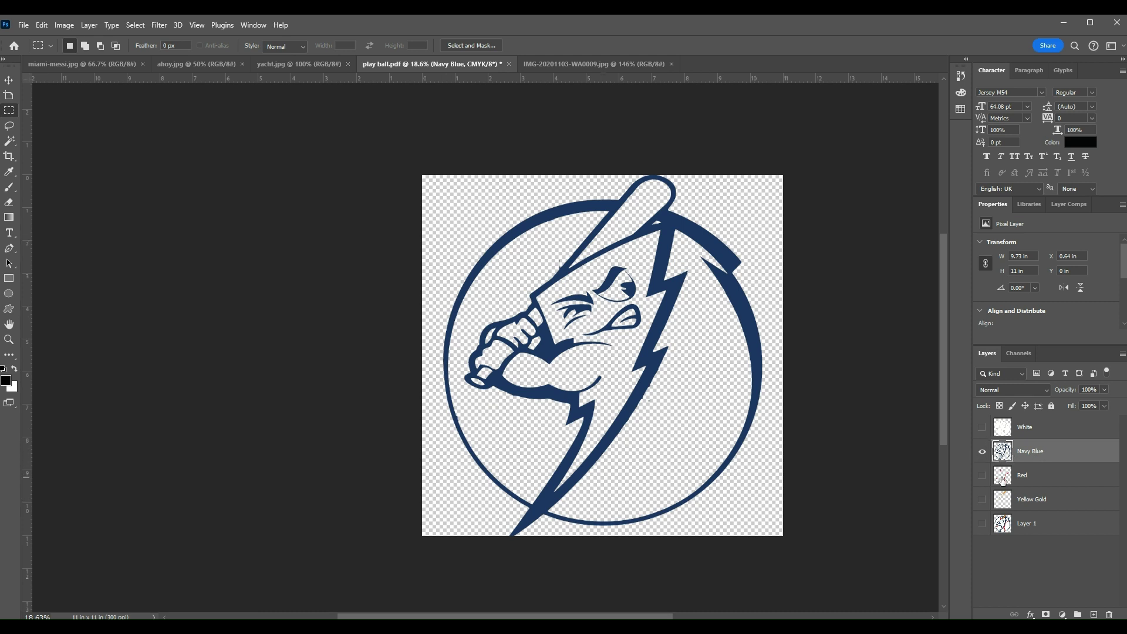
Step: Hide the Navy Blue layer and show the original full-colour artwork on Layer 1
left_click(982, 451)
left_click(984, 524)
left_click(1021, 525)
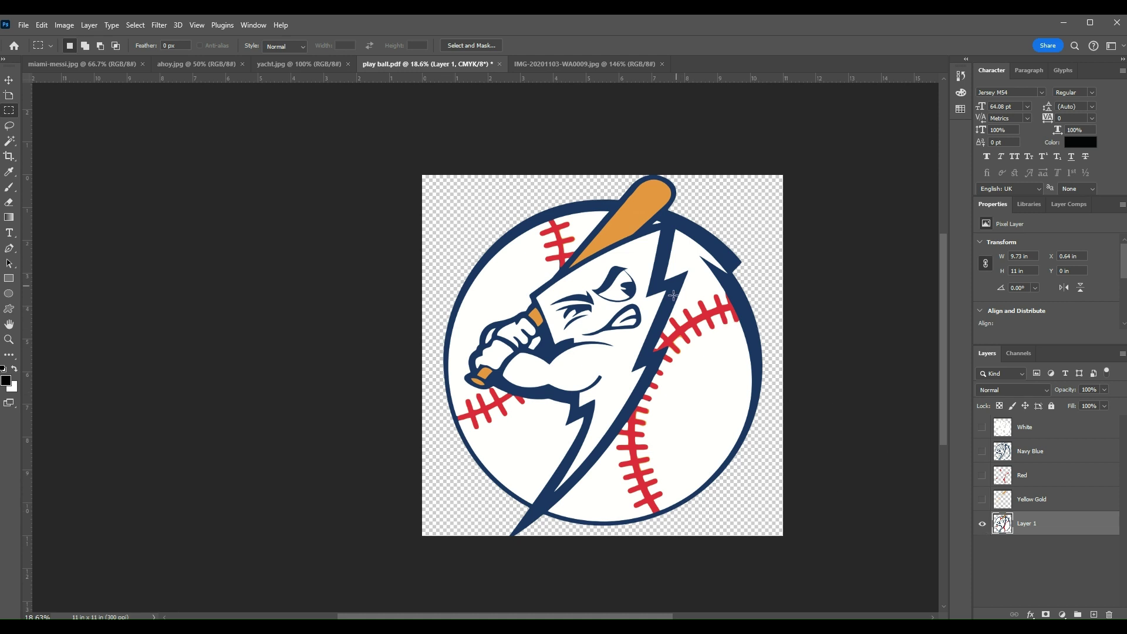
Step: Hide Layer 1 and show the Yellow Gold, Red and Navy Blue layers together
left_click(982, 524)
left_click(982, 495)
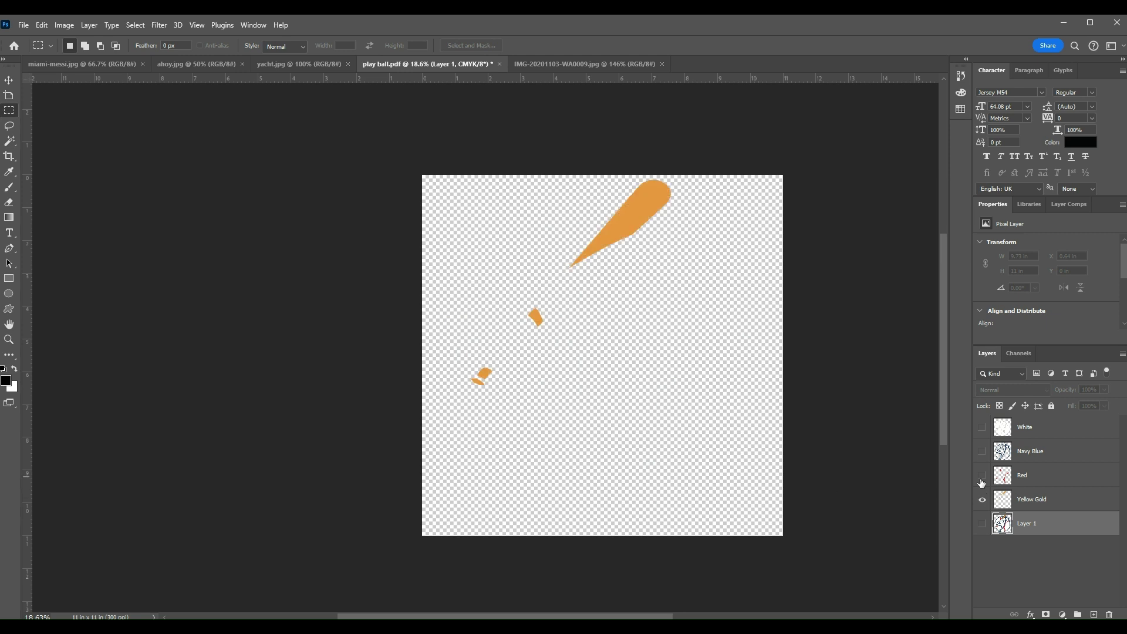
left_click(983, 476)
left_click(983, 453)
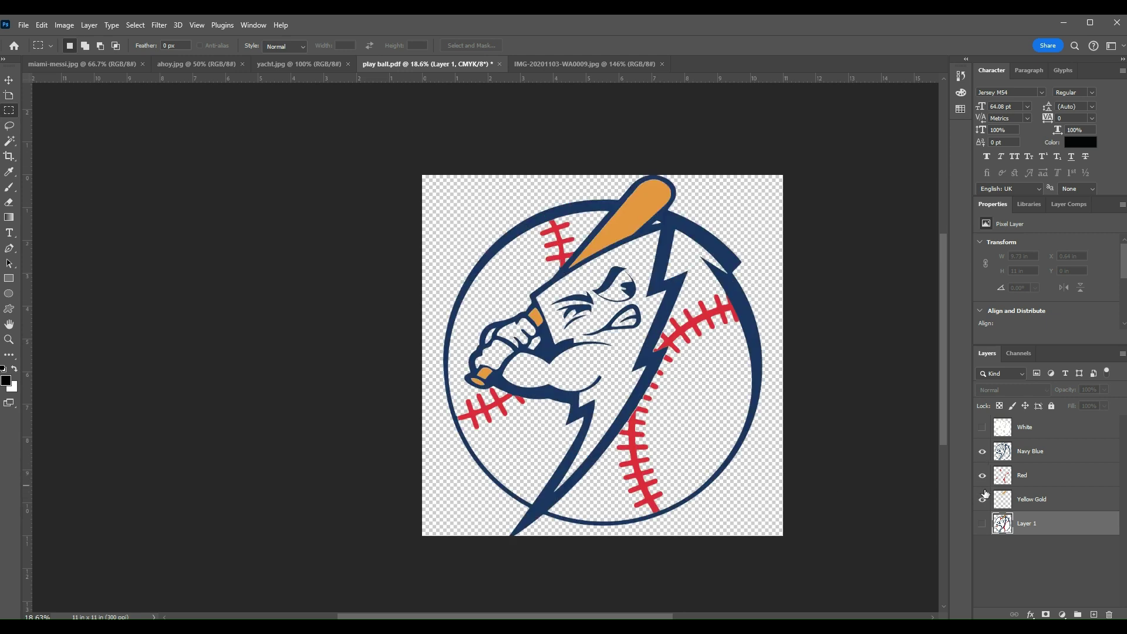
Step: Isolate the Navy Blue layer, fill its artwork with black at 100% opacity and clear the selection
left_click(982, 476)
left_click(982, 500)
left_click(1013, 460)
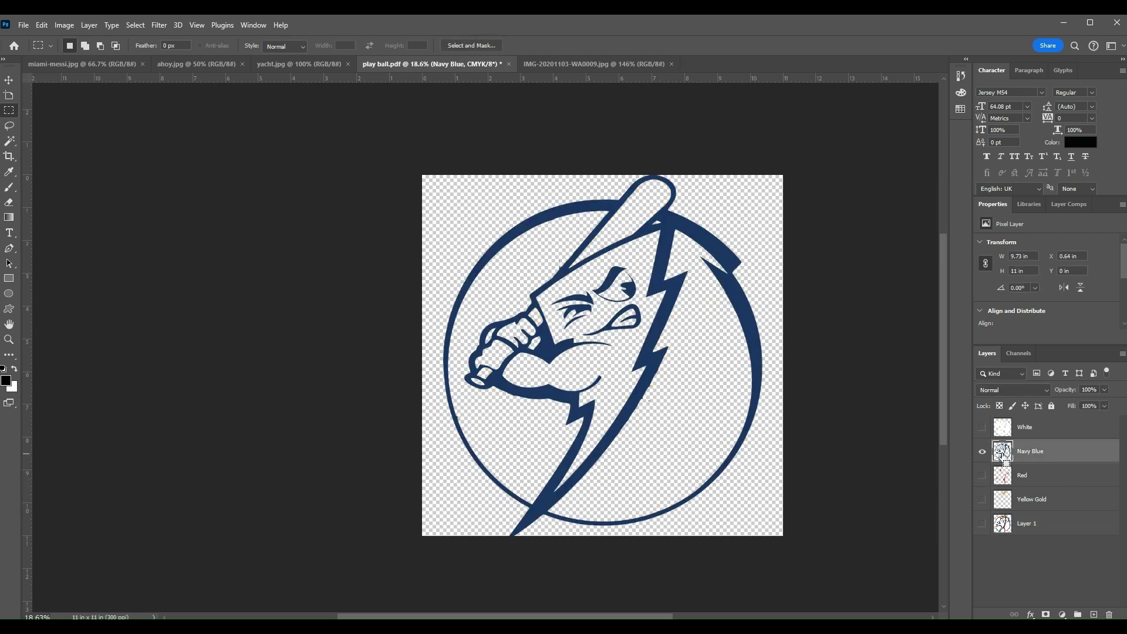
left_click(1003, 453, "ctrl")
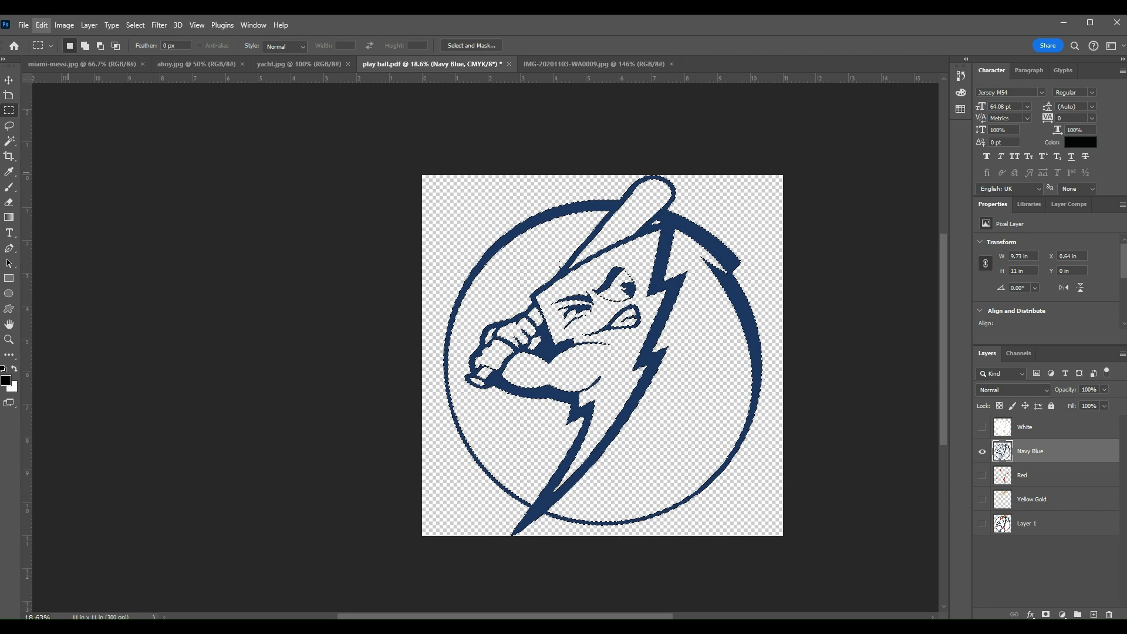
left_click(76, 212)
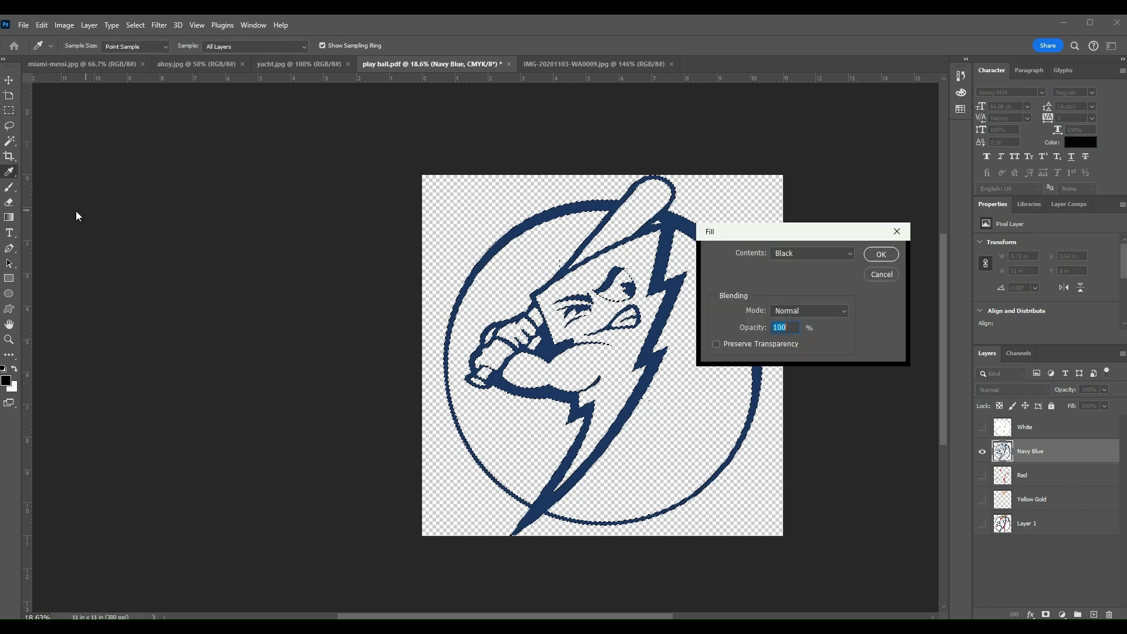
left_click(820, 254)
key("Down")
key("Down")
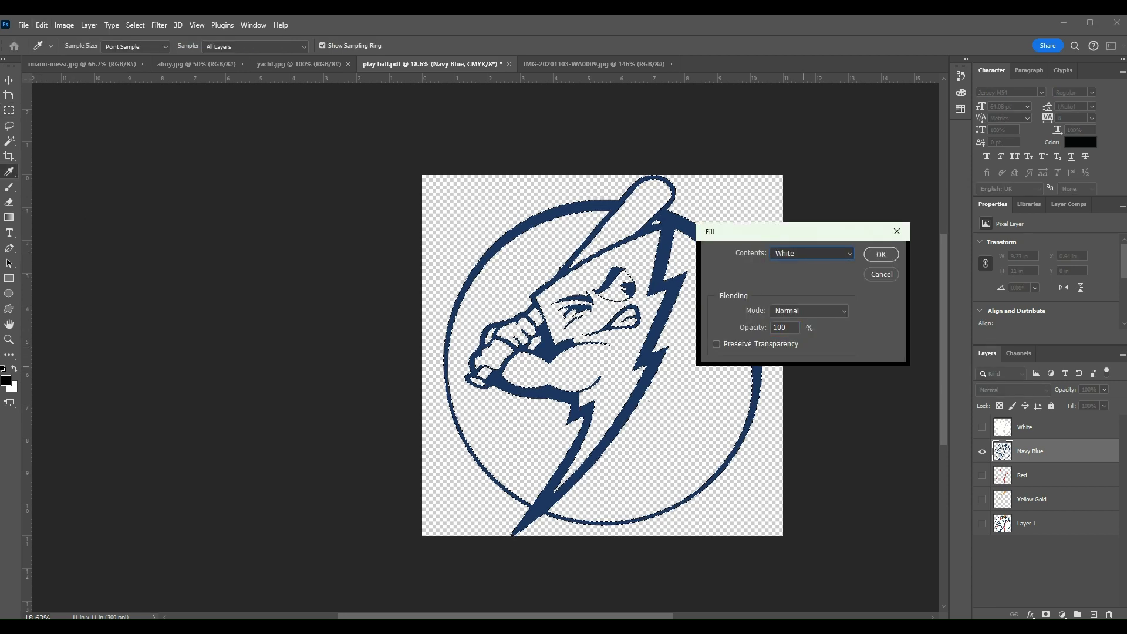
left_click(883, 254)
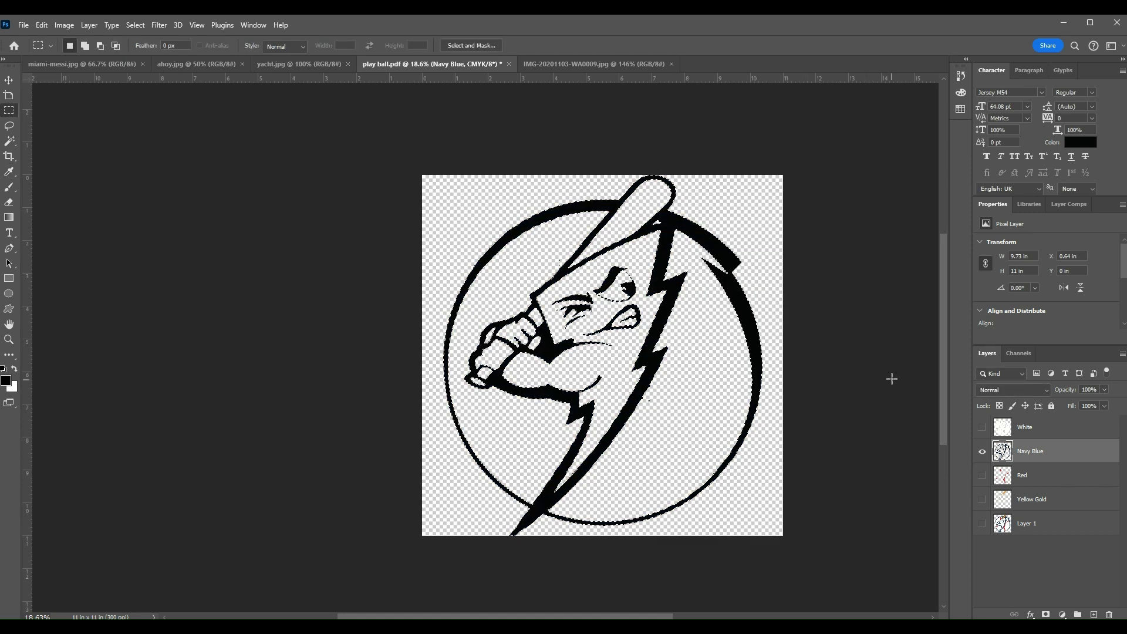
key("ctrl+d")
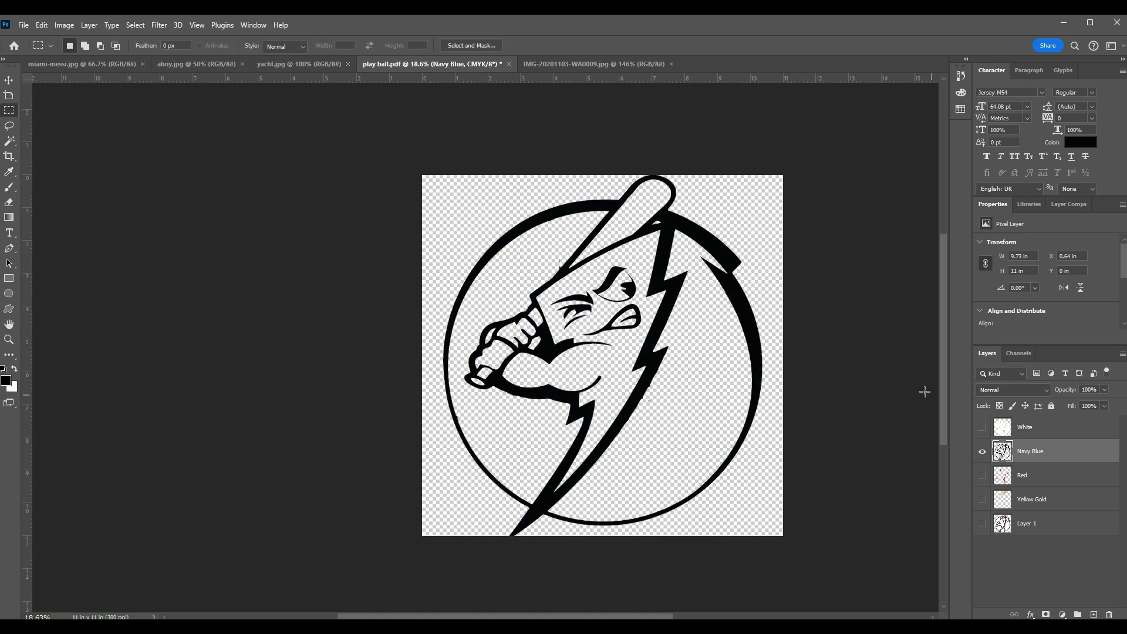
Step: Isolate the Red layer and fill its stitching with black at 100% opacity
left_click(982, 451)
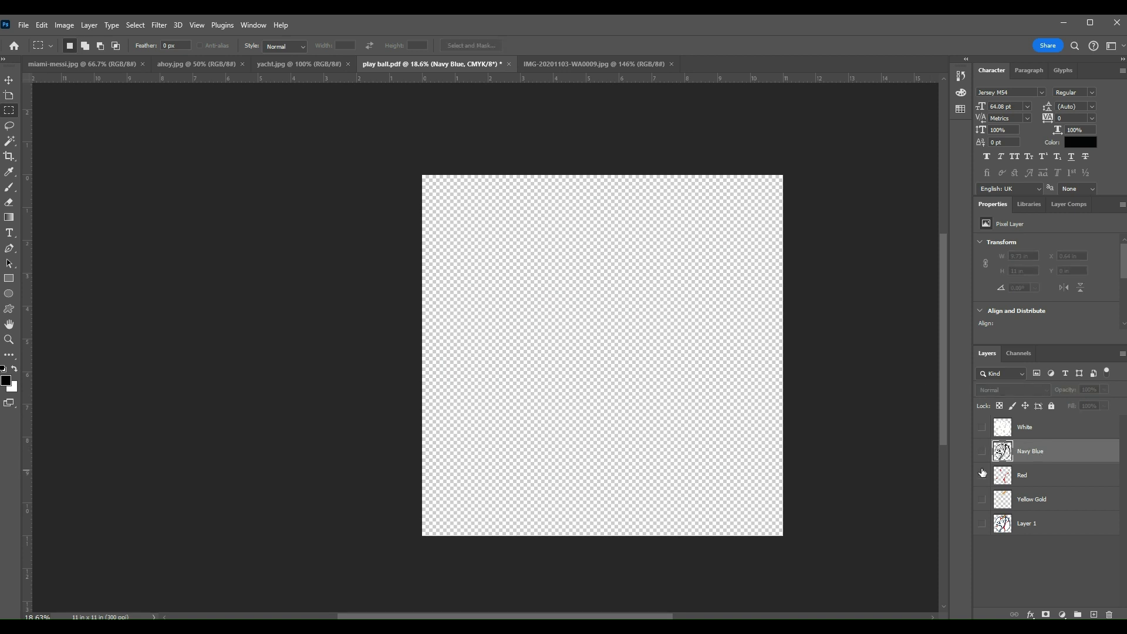
left_click(982, 477)
left_click(1011, 476)
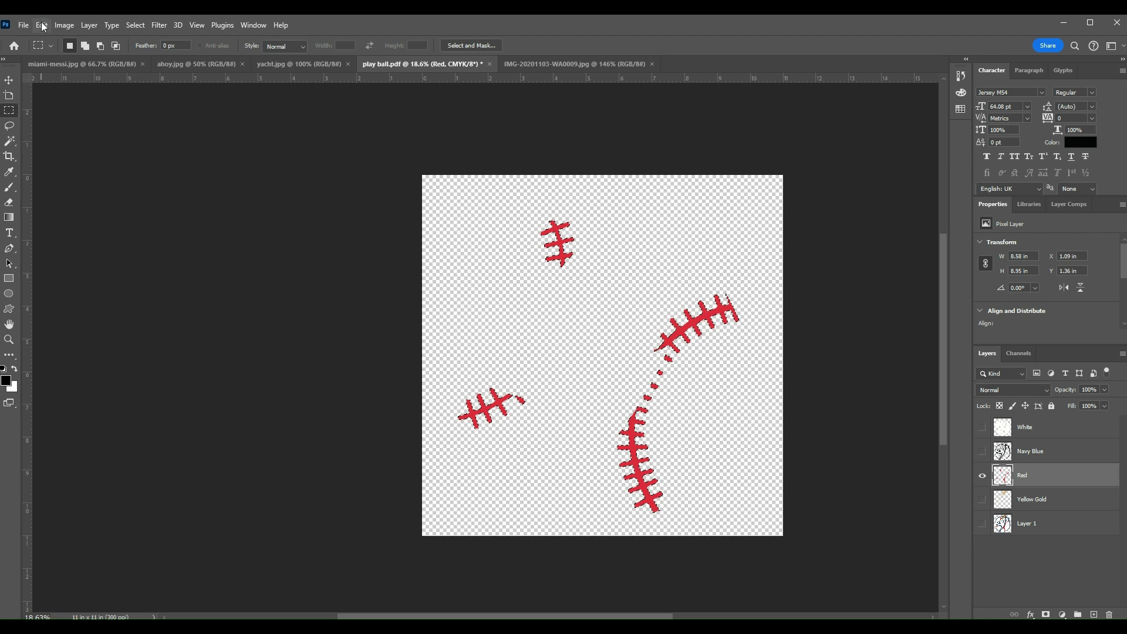
key("shift+F5")
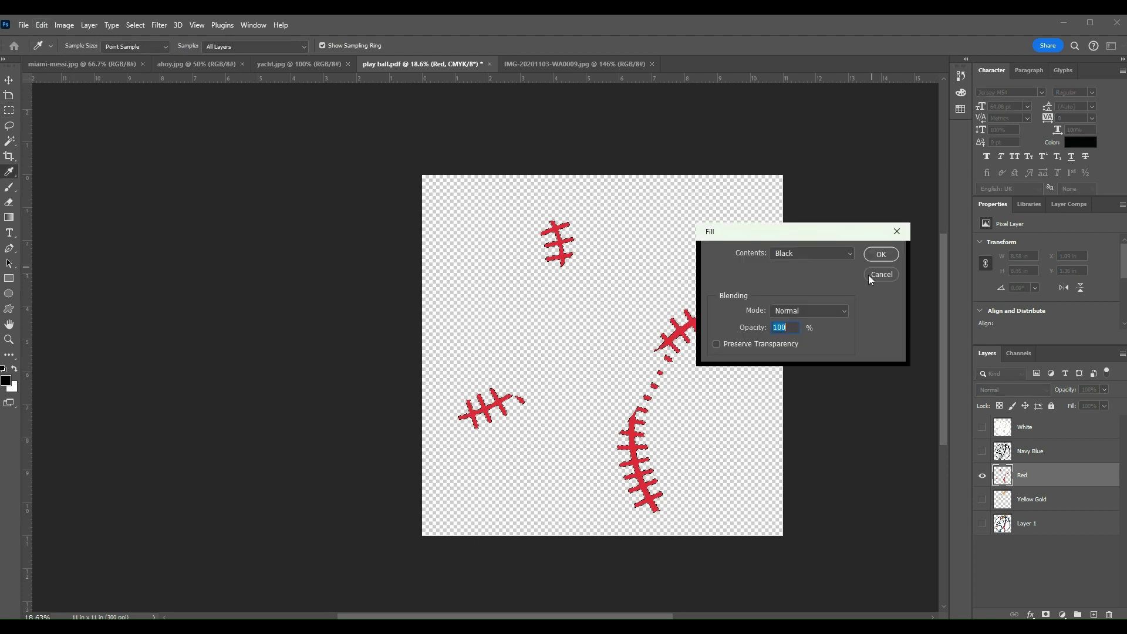
left_click(880, 256)
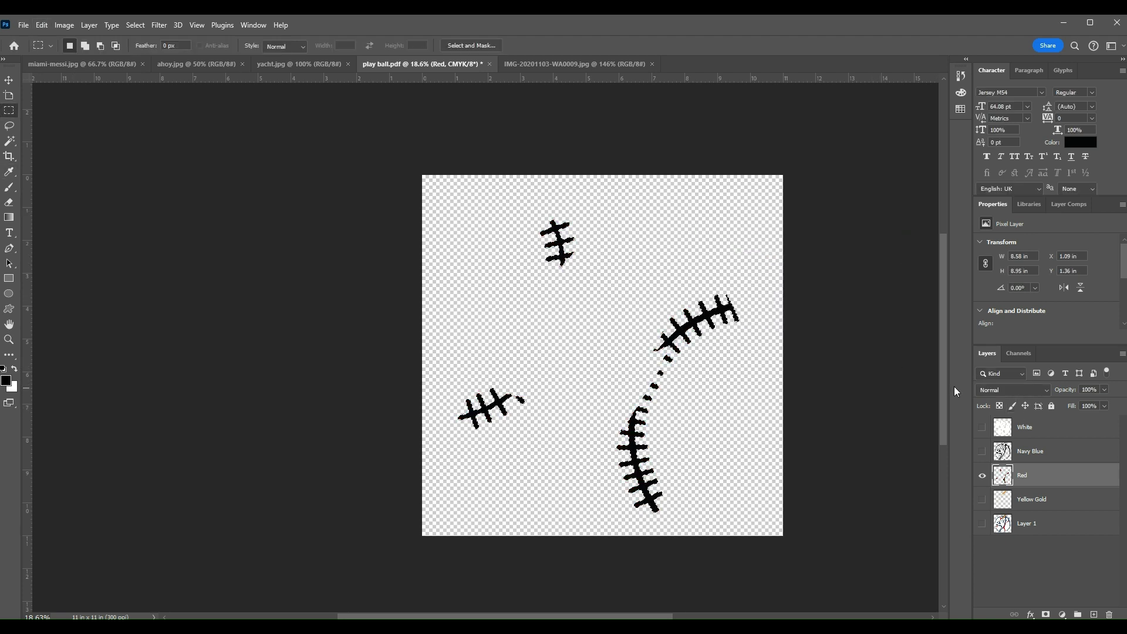
Step: Isolate the Yellow Gold layer and fill its bat shapes with black at 100% opacity
left_click(982, 476)
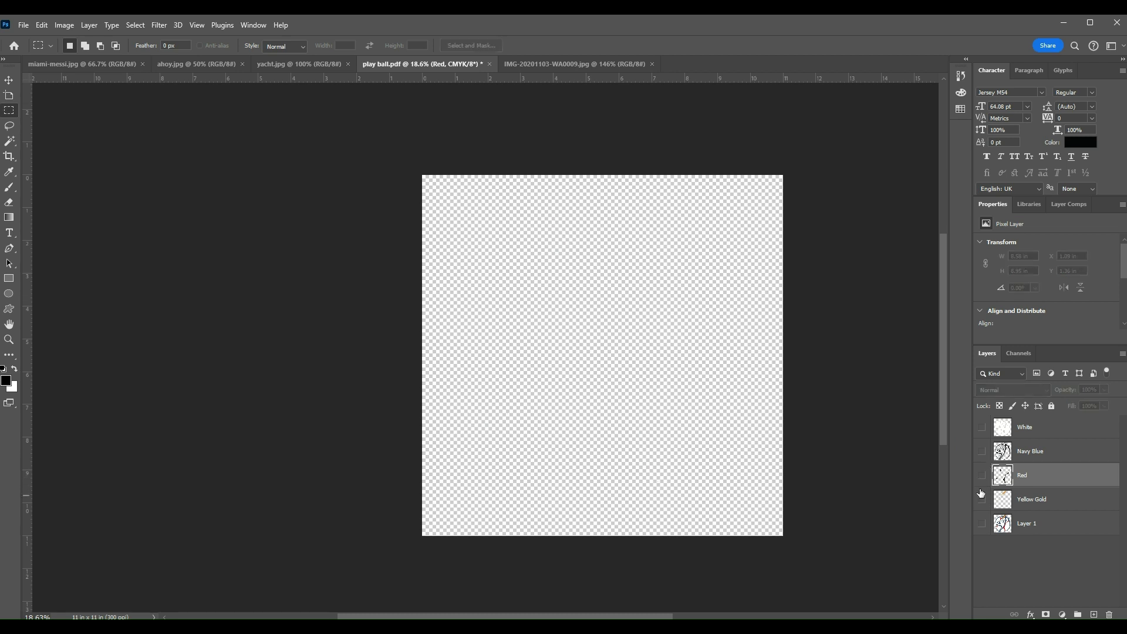
left_click(982, 500)
left_click(1039, 499)
left_click(1002, 501, "ctrl")
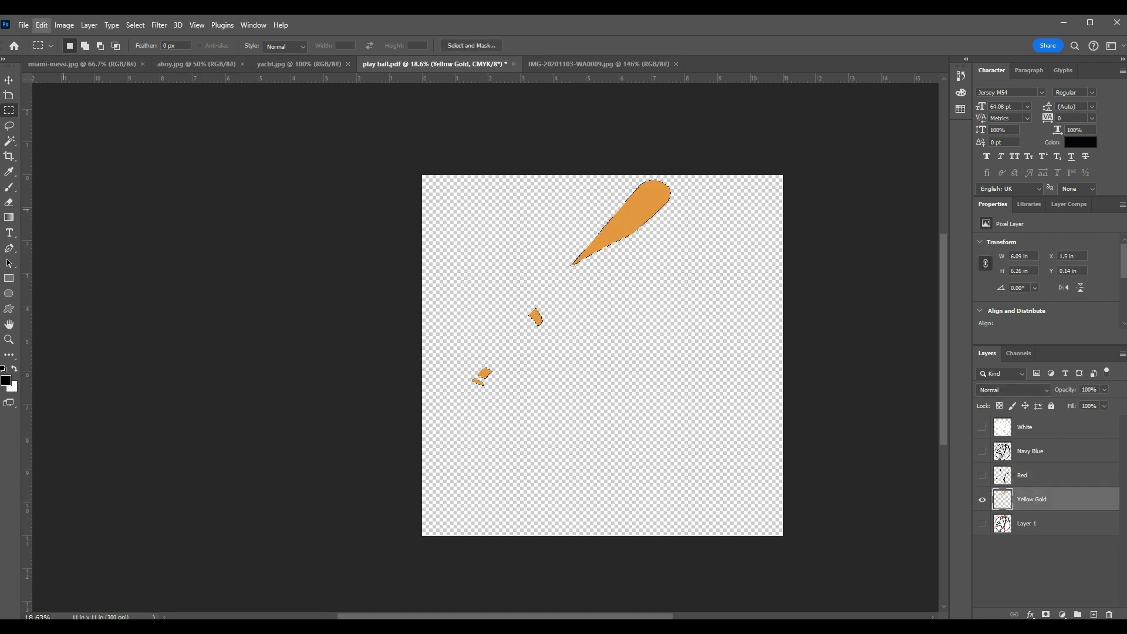
key("shift+F5")
left_click(881, 254)
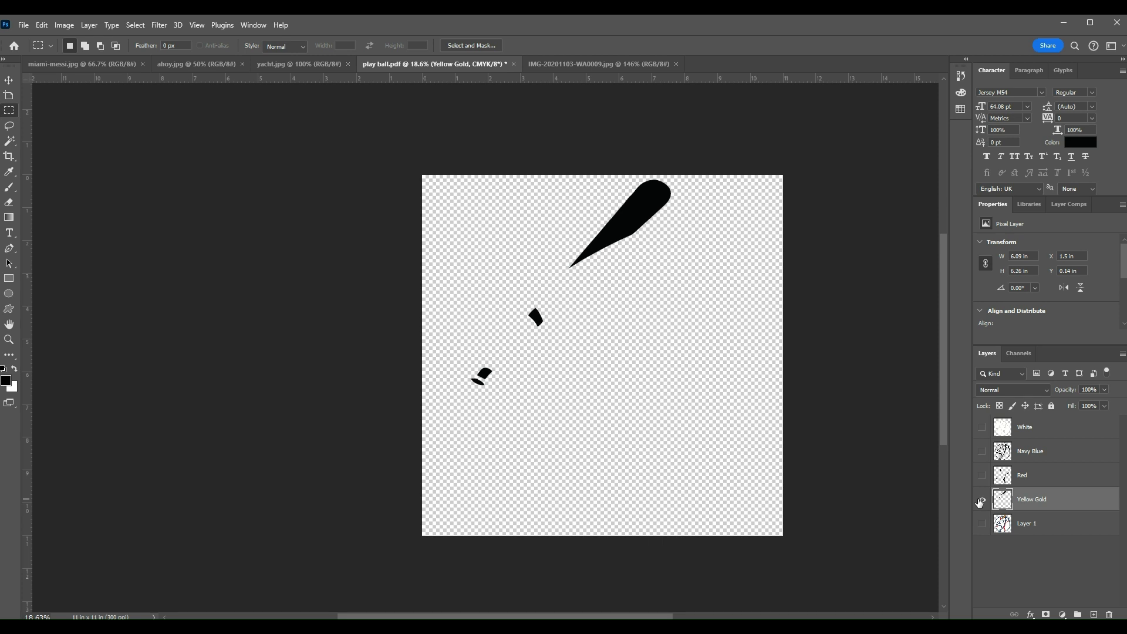
Step: Review the black Yellow Gold, Red and Navy Blue separations by switching each layer on and off
left_click(981, 500)
left_click(981, 501)
left_click(981, 501)
left_click(982, 476)
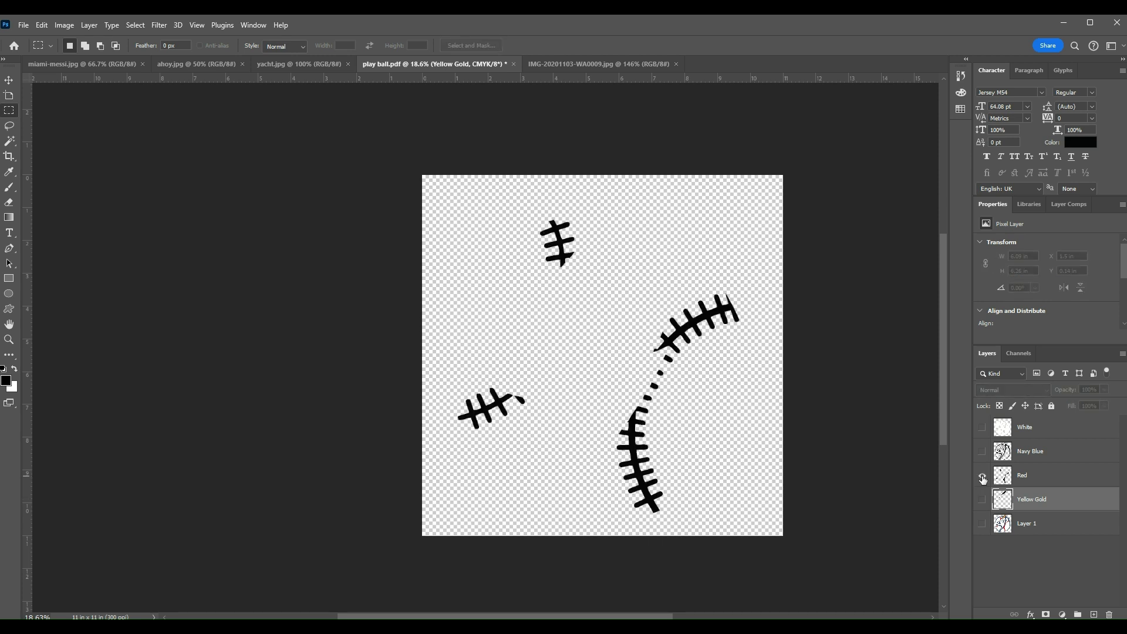
left_click(982, 476)
left_click(982, 452)
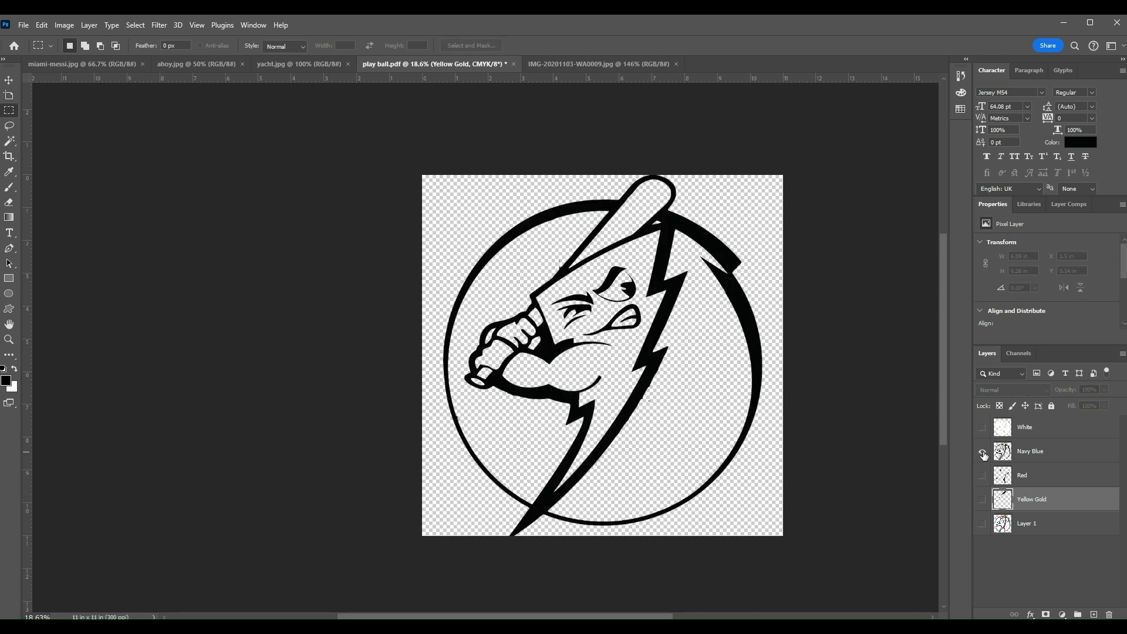
left_click(982, 451)
Step: Show the White layer, fill its artwork with black at 100% opacity and clear the selection
left_click(982, 427)
left_click(1007, 428)
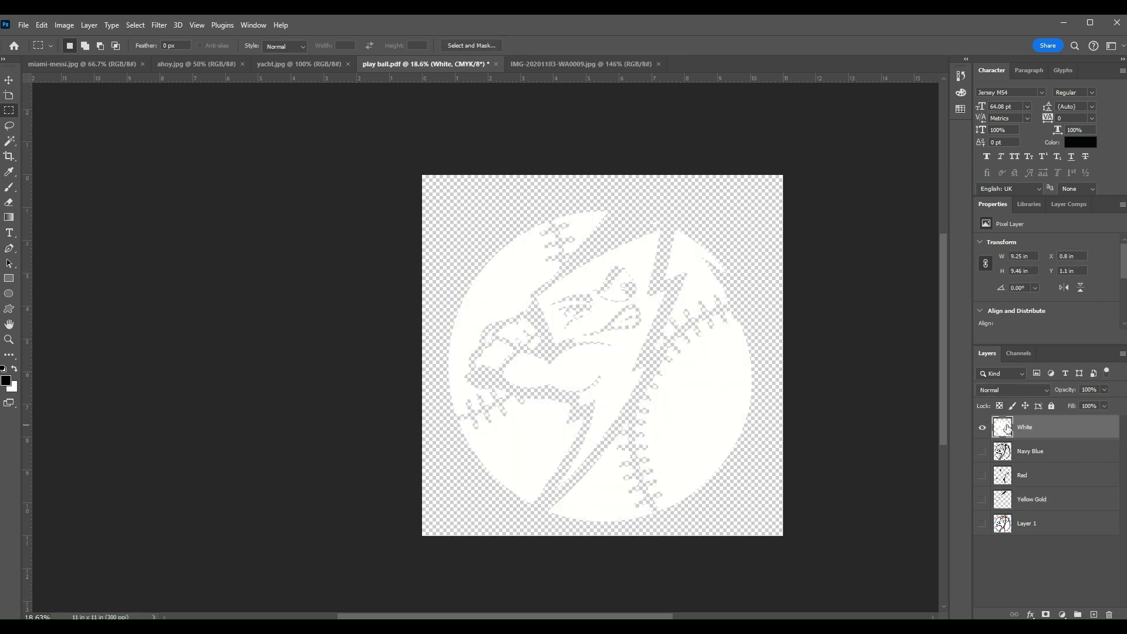
left_click(1007, 429, "ctrl")
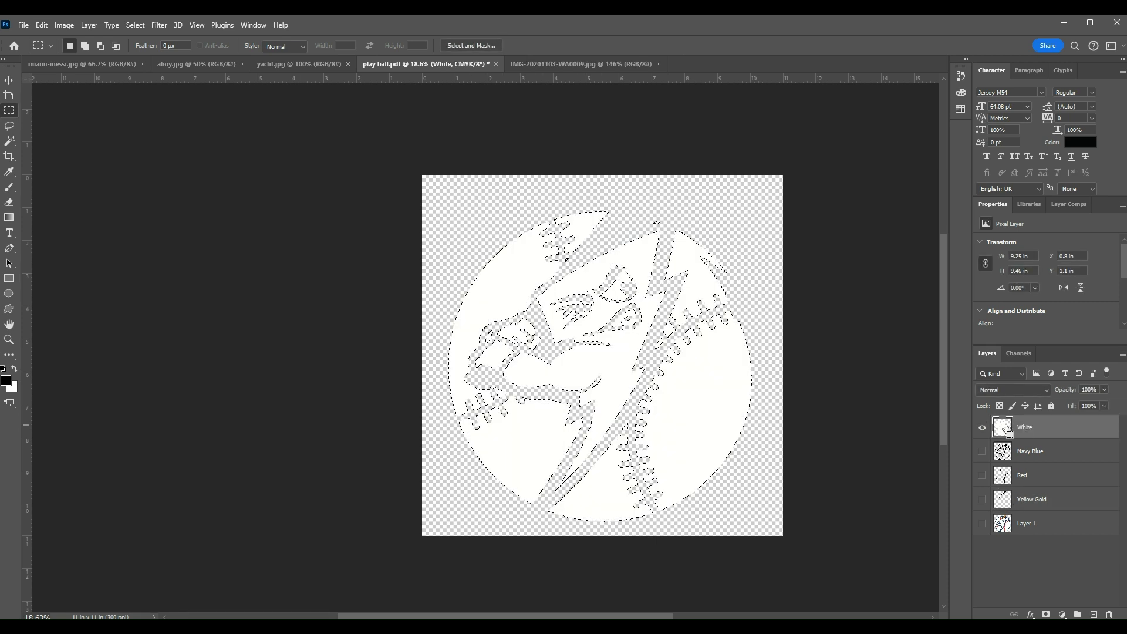
left_click(42, 25)
left_click(85, 211)
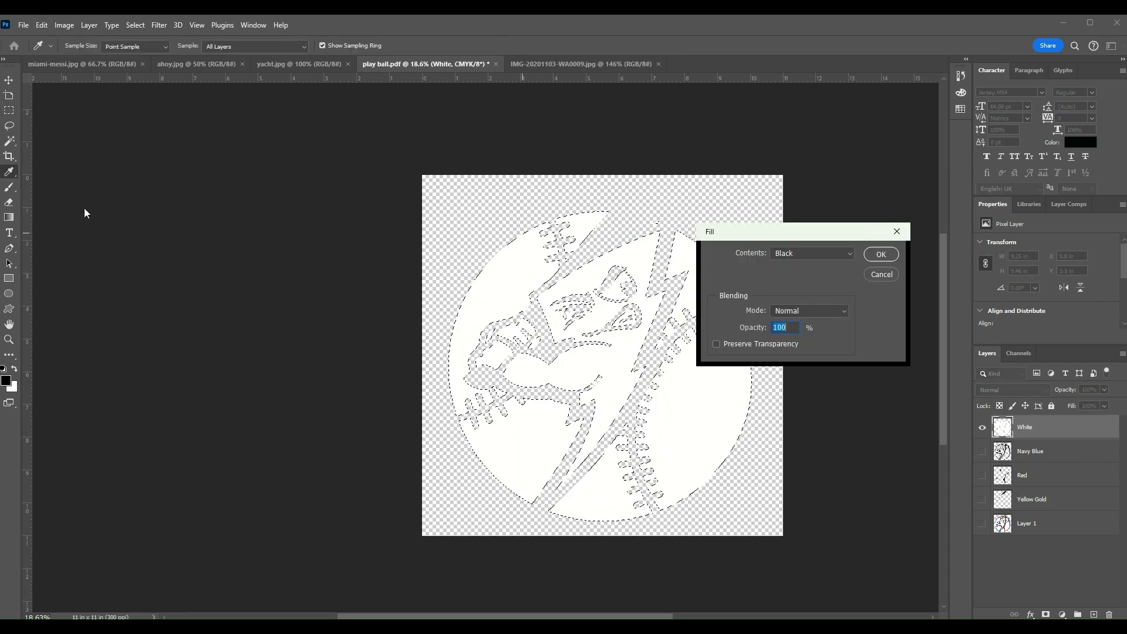
left_click(880, 253)
key("ctrl+d")
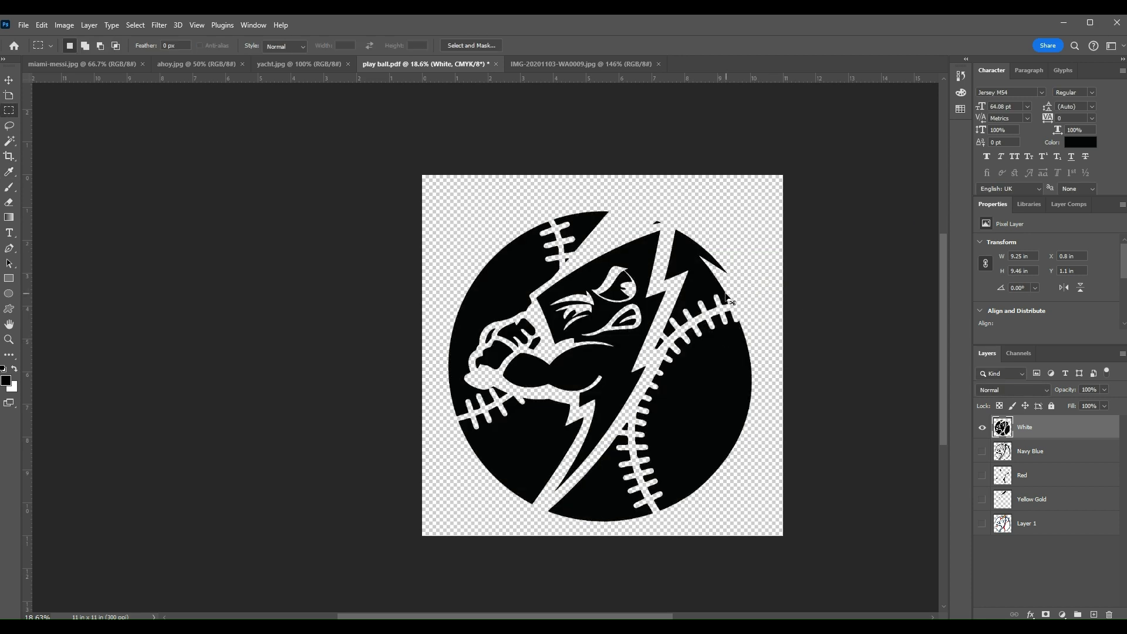
Step: Show the black White, Navy Blue, Red and Yellow Gold layers together to check how they combine
left_click(982, 427)
left_click(983, 427)
left_click(983, 451)
left_click(984, 476)
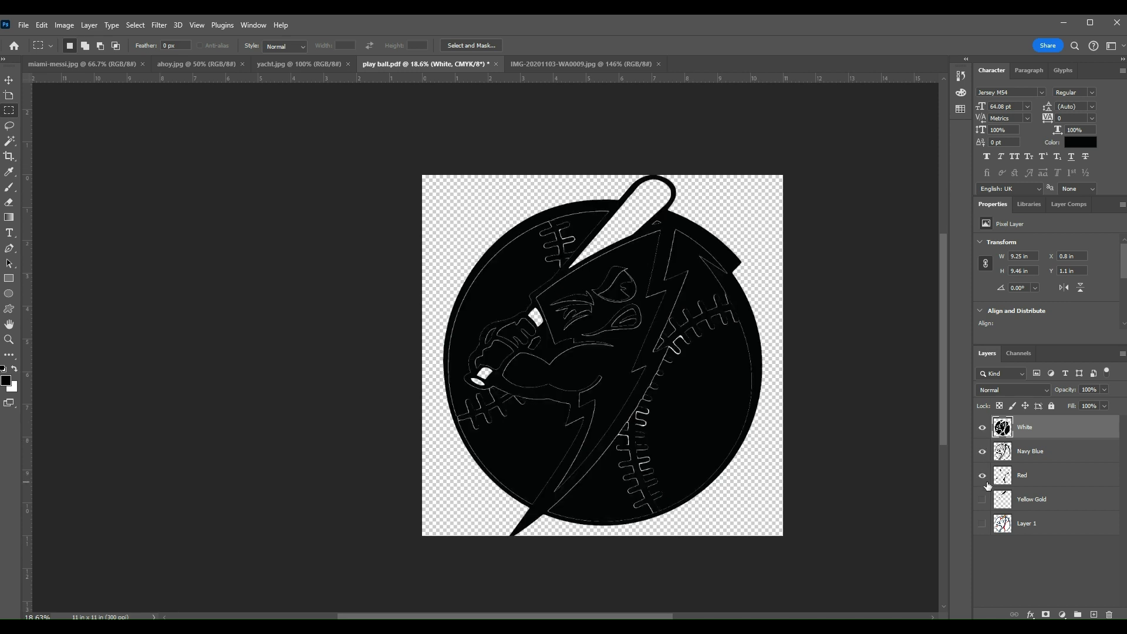
left_click(982, 499)
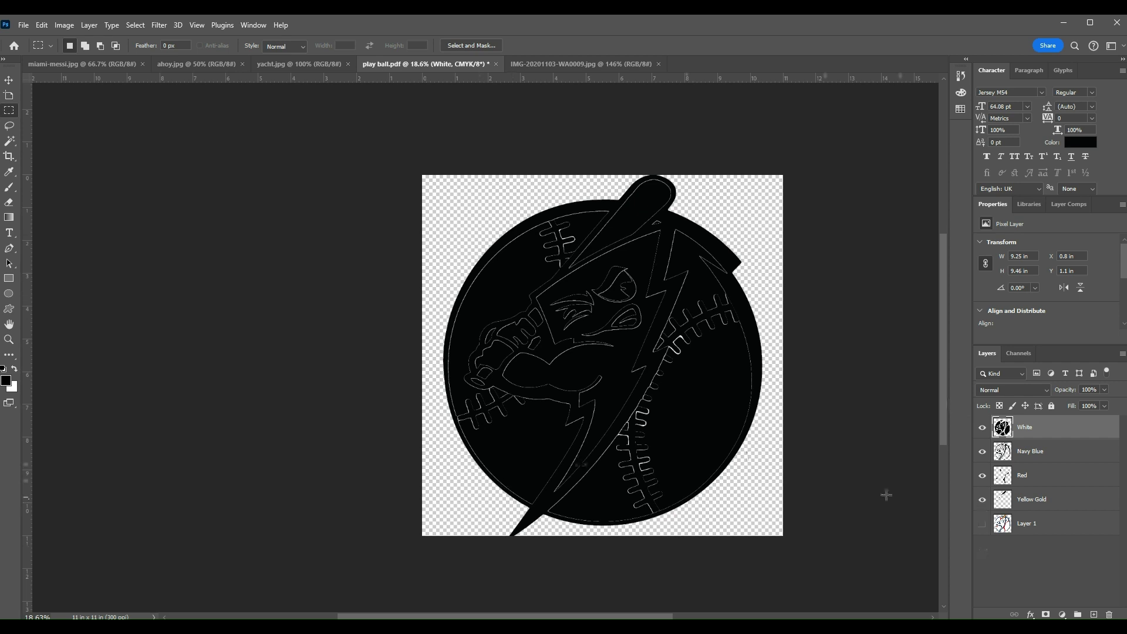
Step: Hide all four black separation layers, then show and select the original artwork on Layer 1
left_click(982, 500)
left_click(982, 476)
left_click(982, 451)
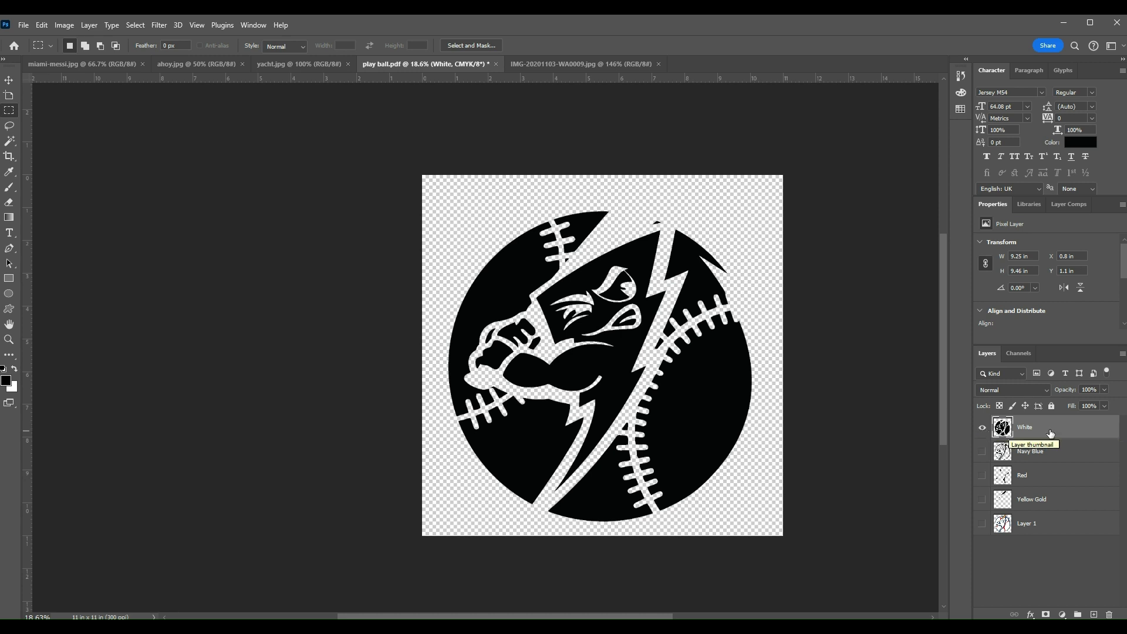
left_click(981, 430)
left_click(982, 524)
left_click(1036, 531)
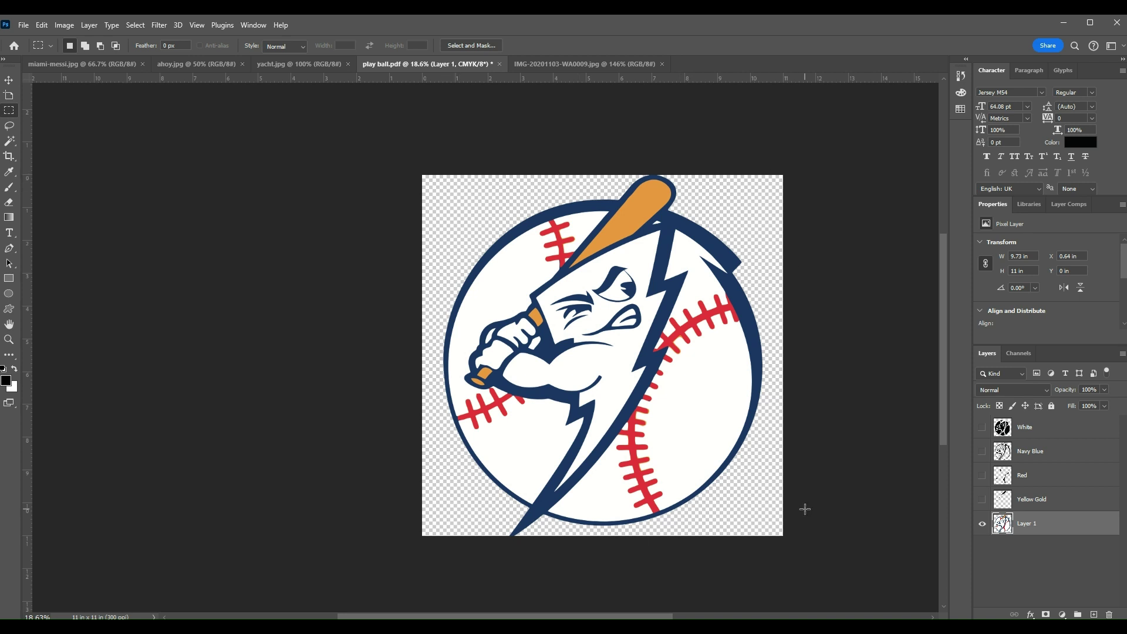
Step: Extend the canvas above and below the baseball artwork with the Crop tool to about 11 by 14.11 in
left_click(10, 81)
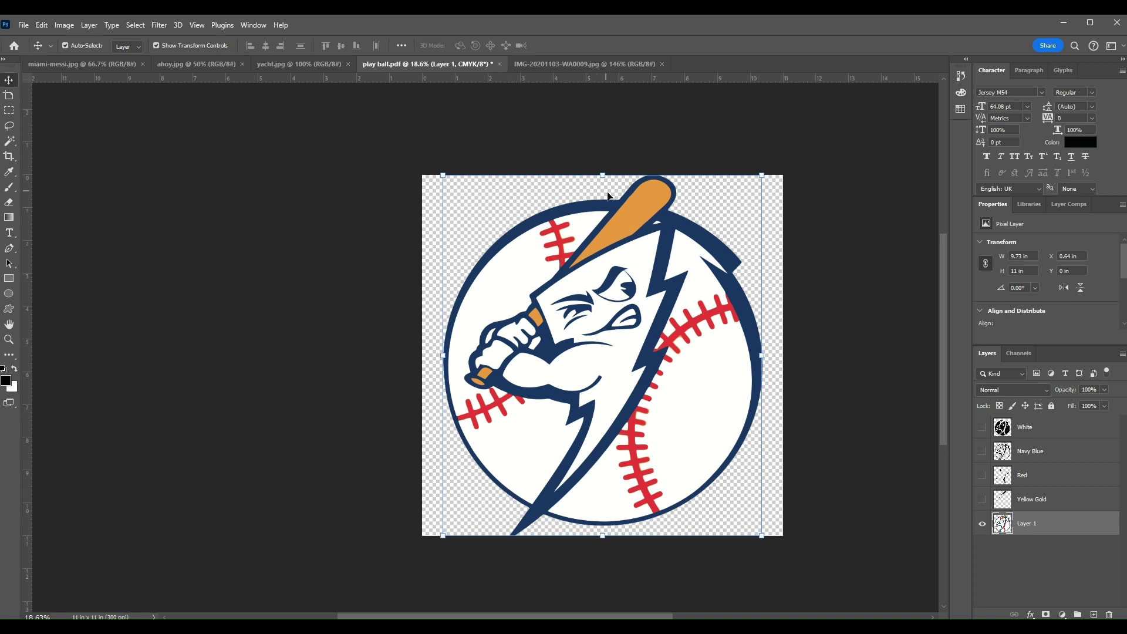
left_click(8, 156)
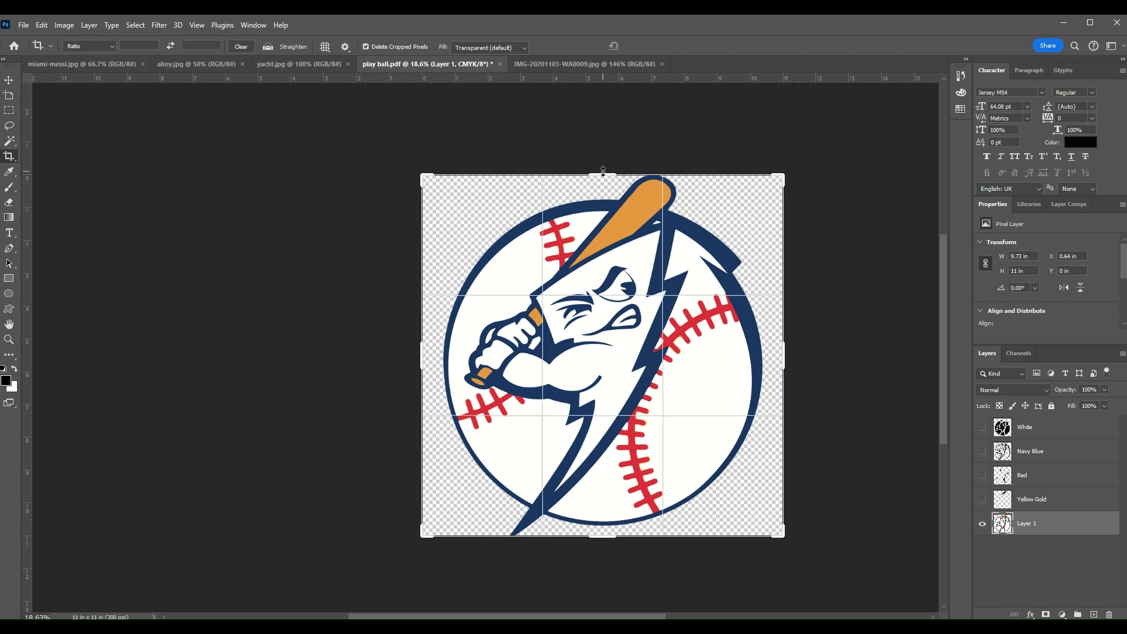
left_click_drag(604, 175, 604, 143)
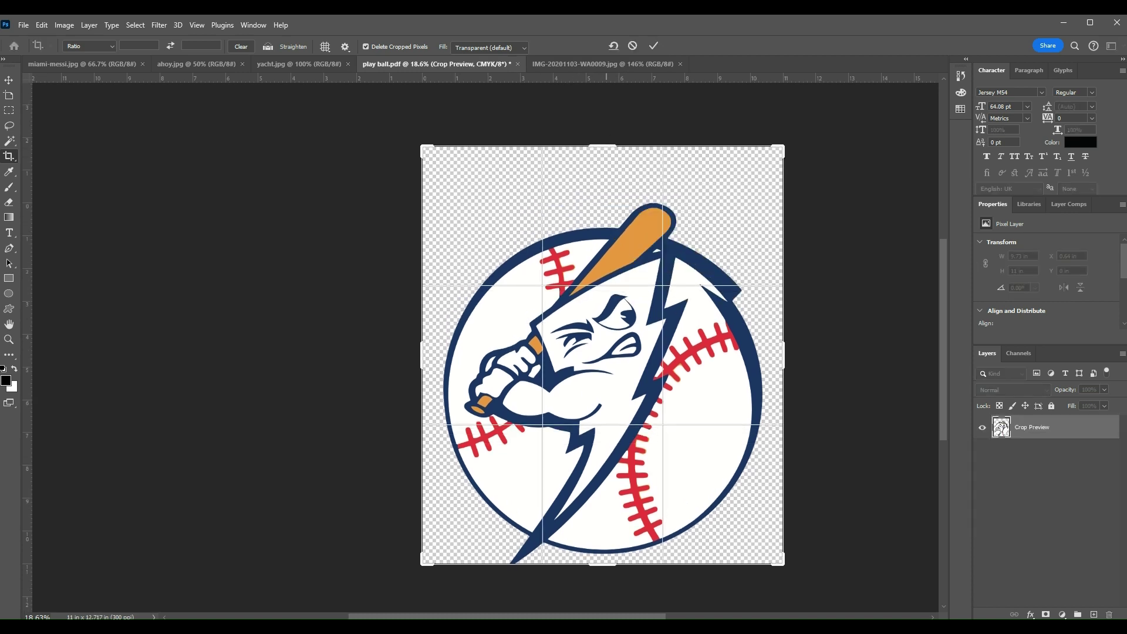
left_click_drag(599, 564, 602, 587)
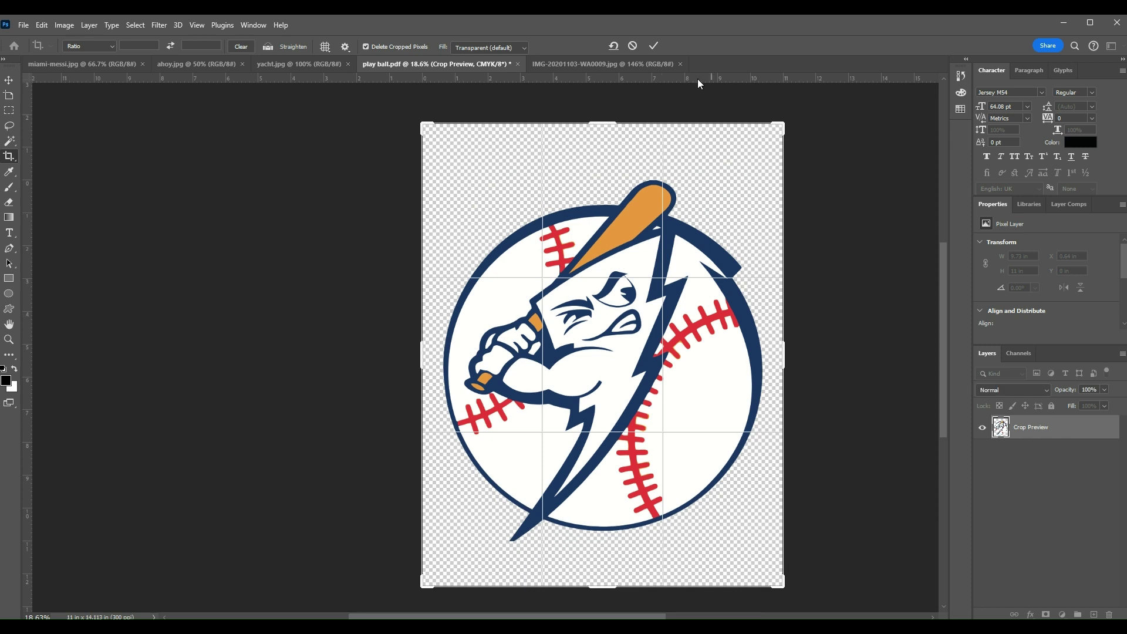
left_click(653, 51)
left_click(4, 82)
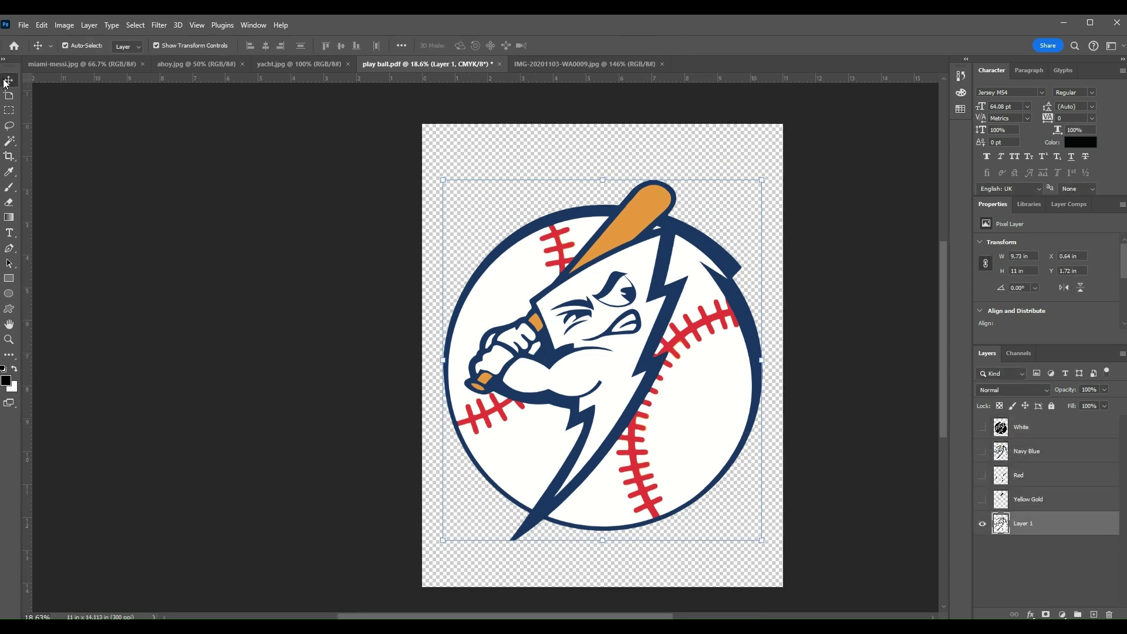
Step: Add a black "+" text mark in Arial Regular, centred in the blank area above the artwork
left_click(10, 309)
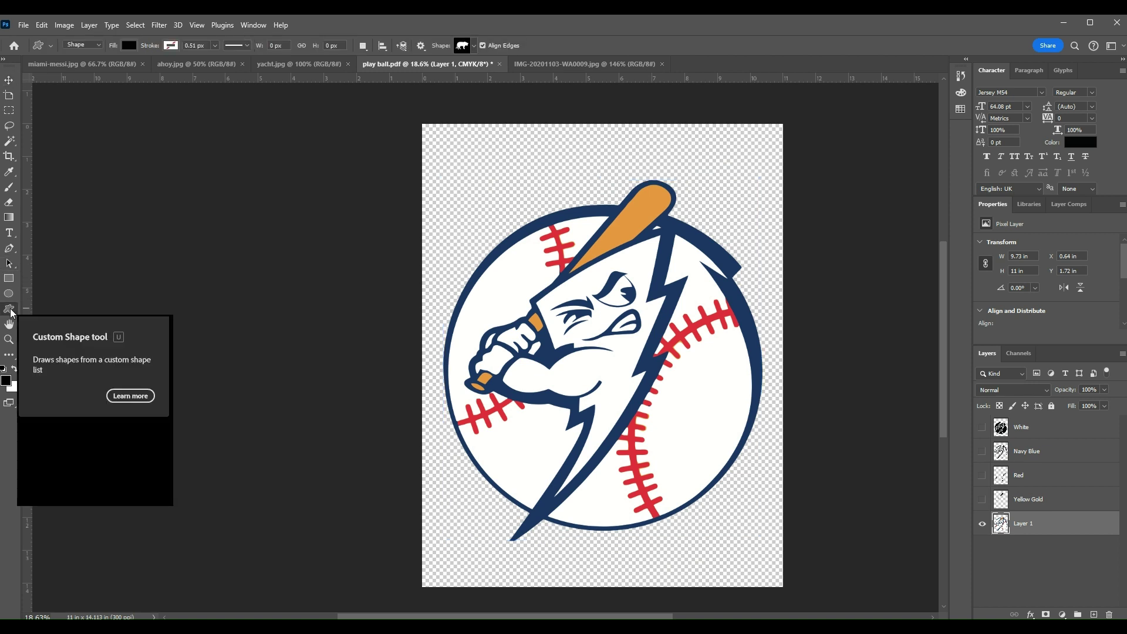
left_click(10, 233)
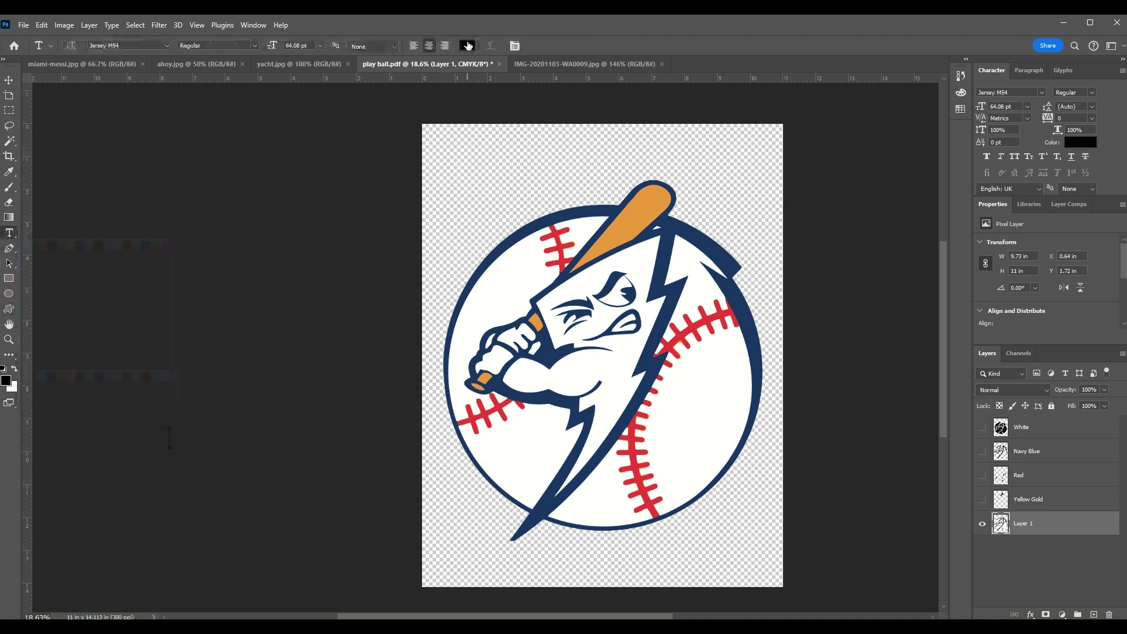
left_click(166, 45)
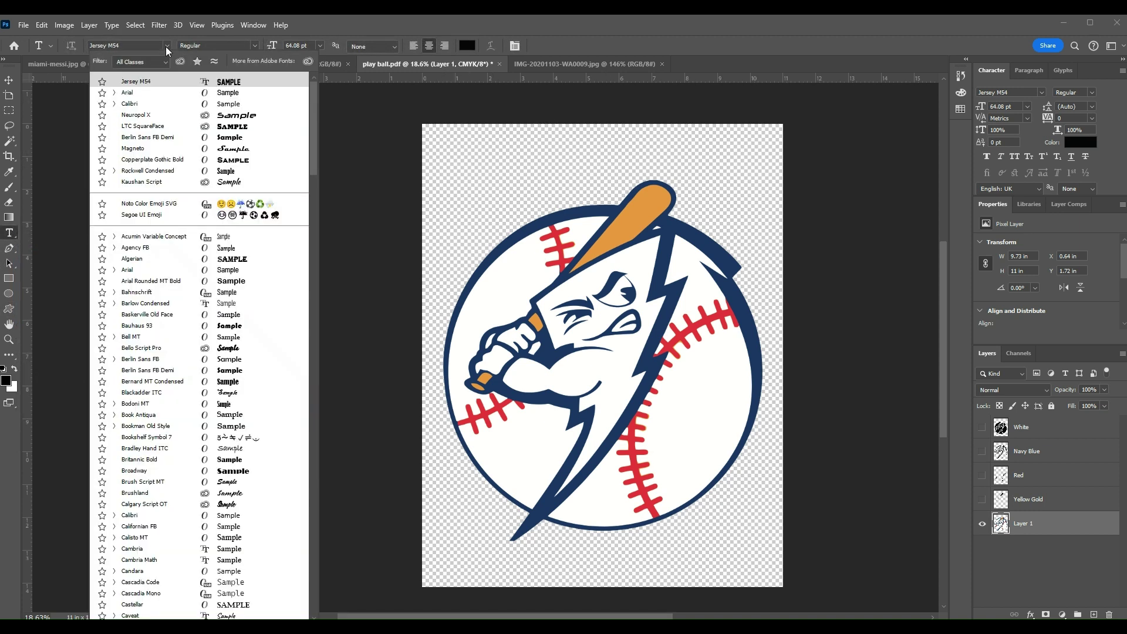
left_click(235, 94)
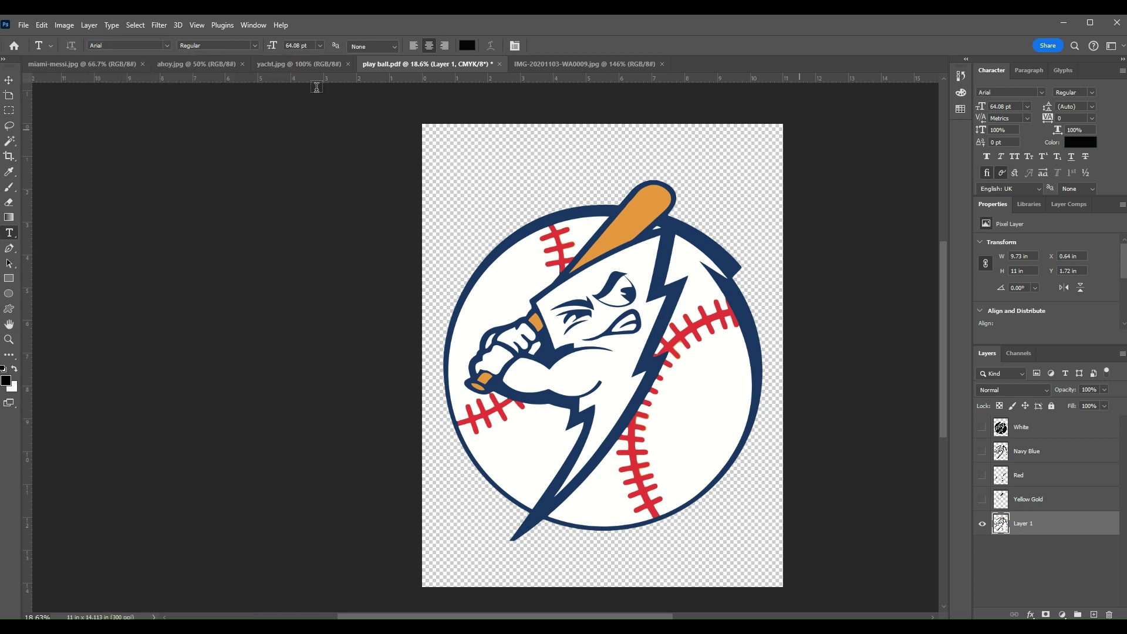
left_click(599, 155)
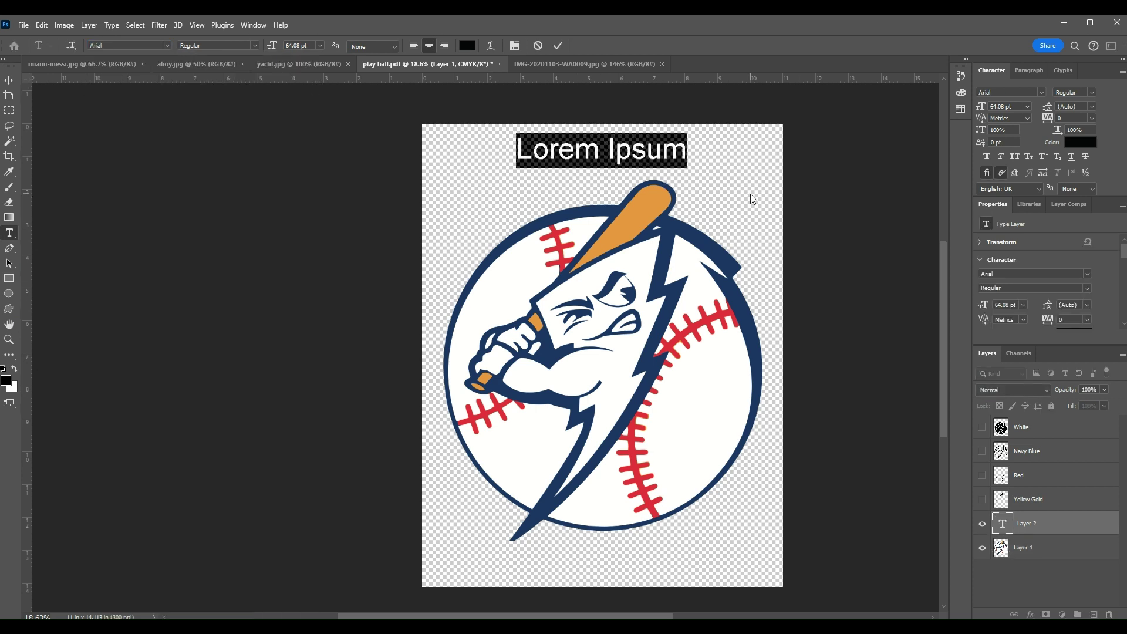
left_click(558, 45)
left_click(11, 80)
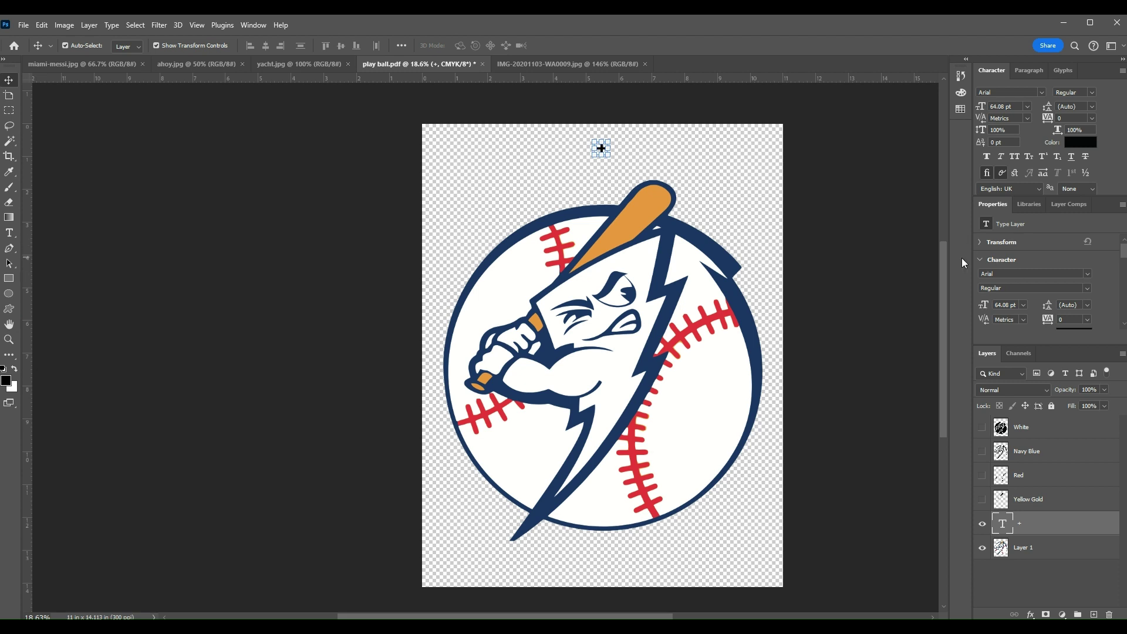
Step: Set the plus mark's font size to 80 pt and deselect it
left_click(1010, 305)
type("80")
key("Return")
left_click(844, 192)
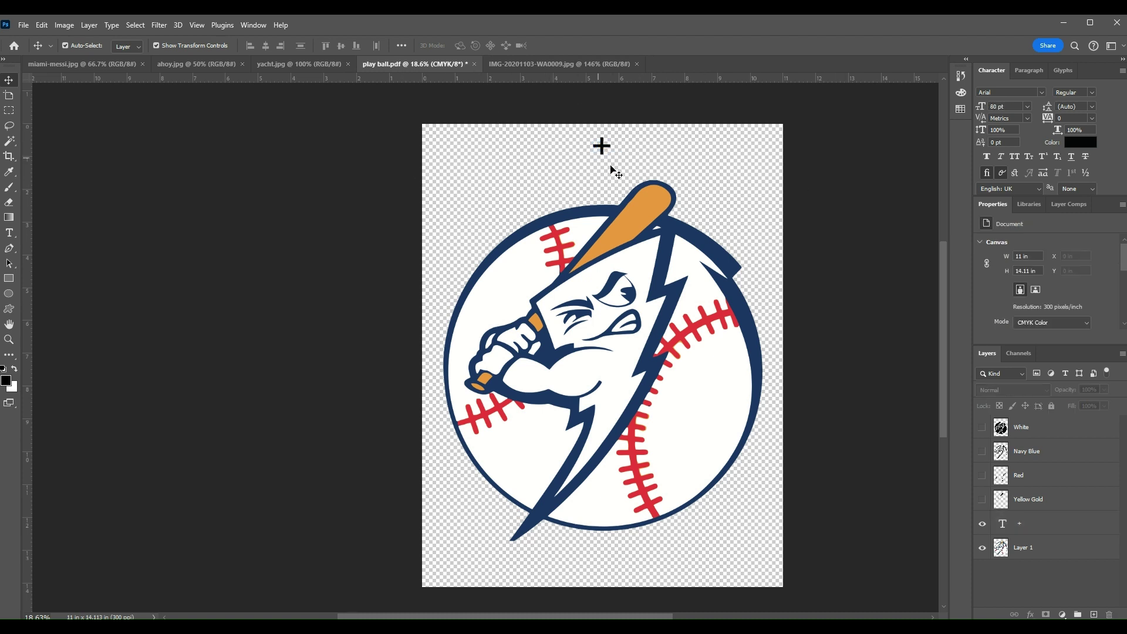
Step: Move the plus mark down onto the artwork's vertical centre line and place a duplicate straight below the artwork
left_click_drag(603, 147, 604, 167)
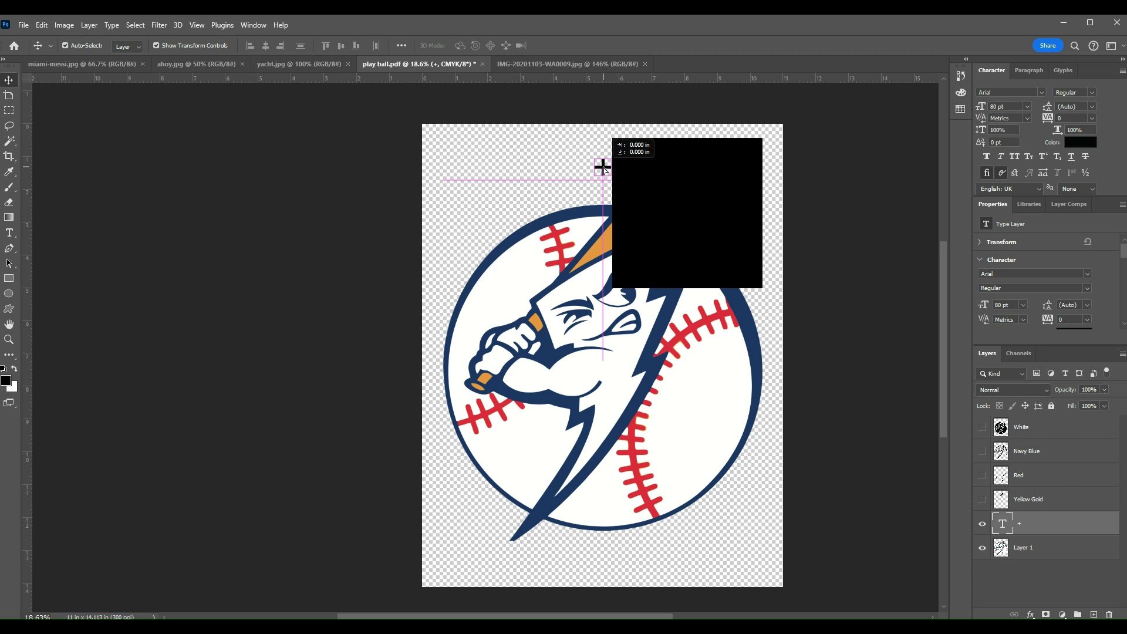
left_click_drag(603, 168, 604, 168)
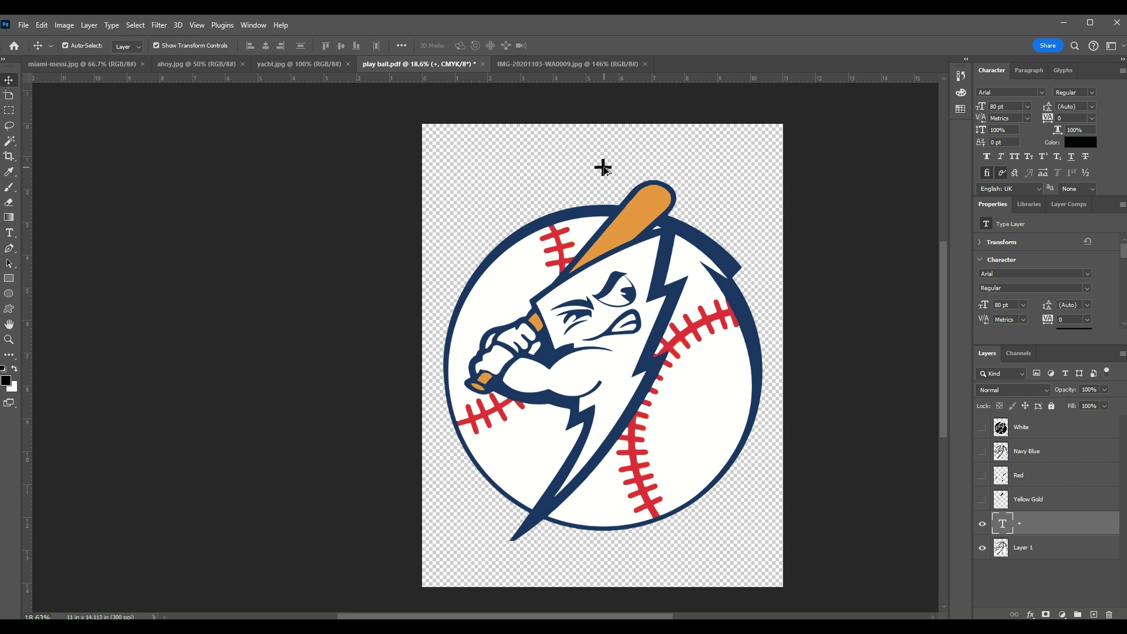
left_click_drag(603, 168, 618, 562, "alt")
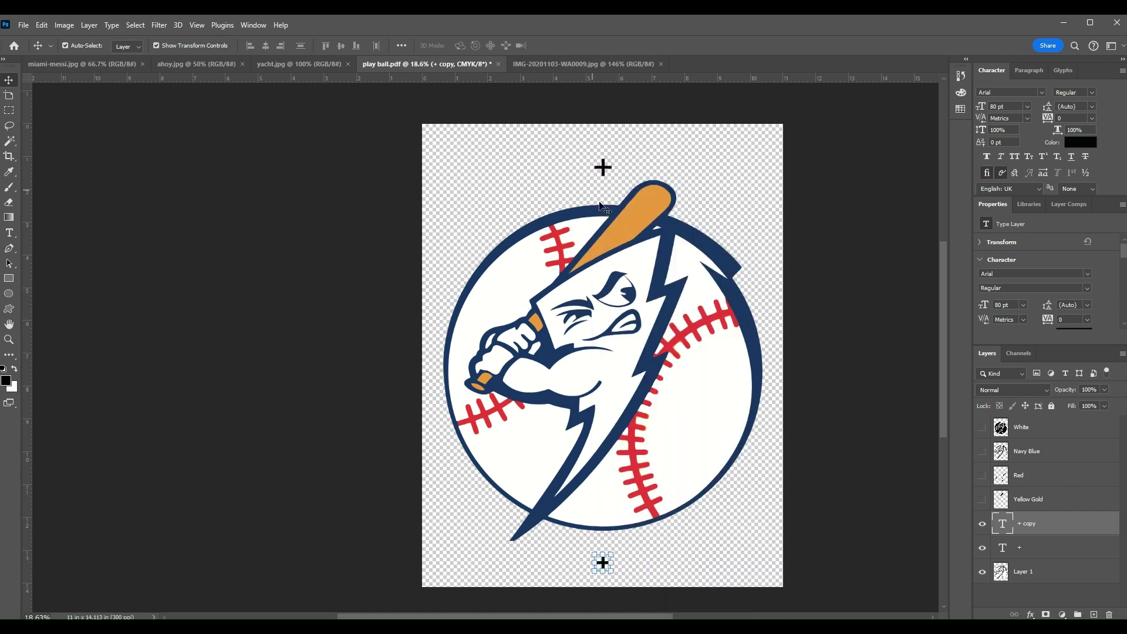
Step: Hide Layer 1, then show and select the Navy Blue separation together with the two plus marks
left_click(982, 573)
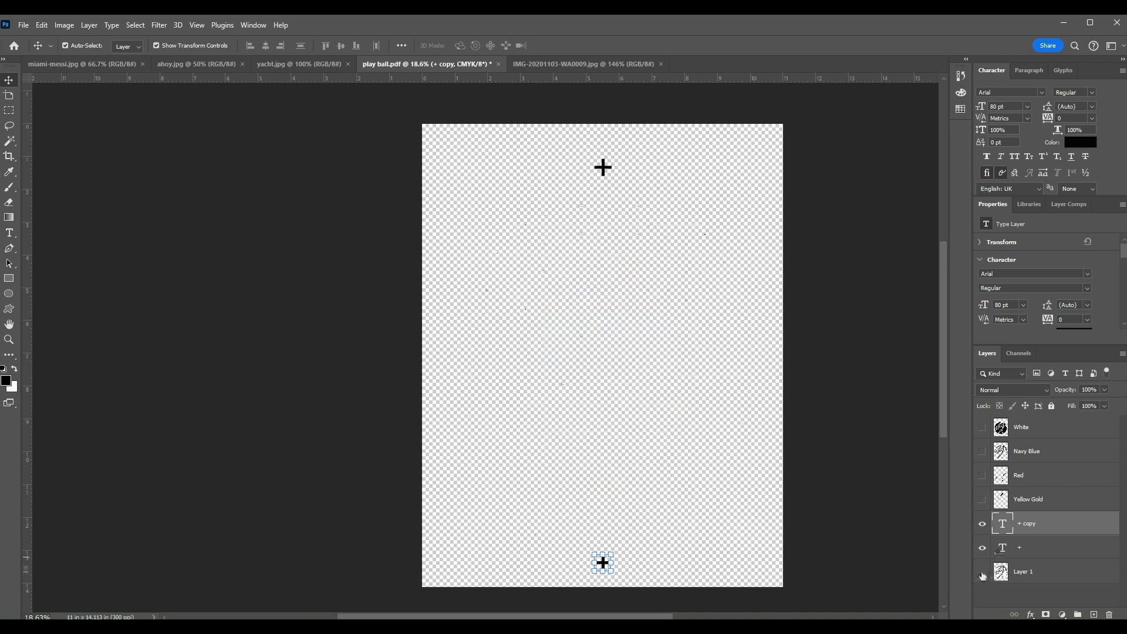
left_click(982, 452)
left_click(1009, 452)
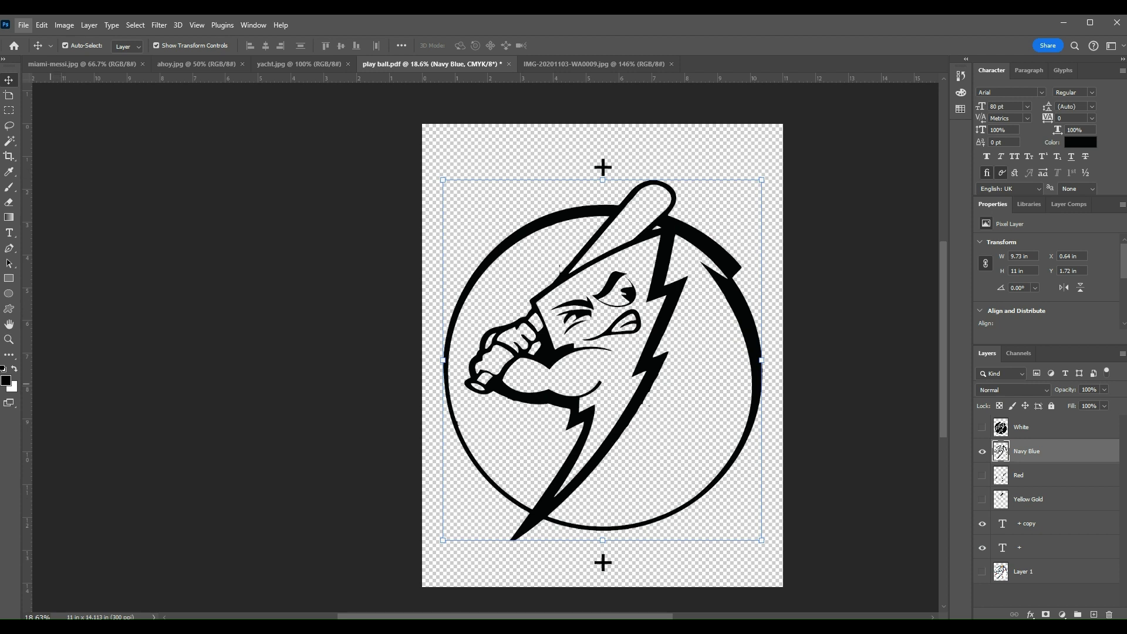
Step: Open the print settings for the Navy Blue separation and choose the EPSON SC-P400 Series printer
key("ctrl+p")
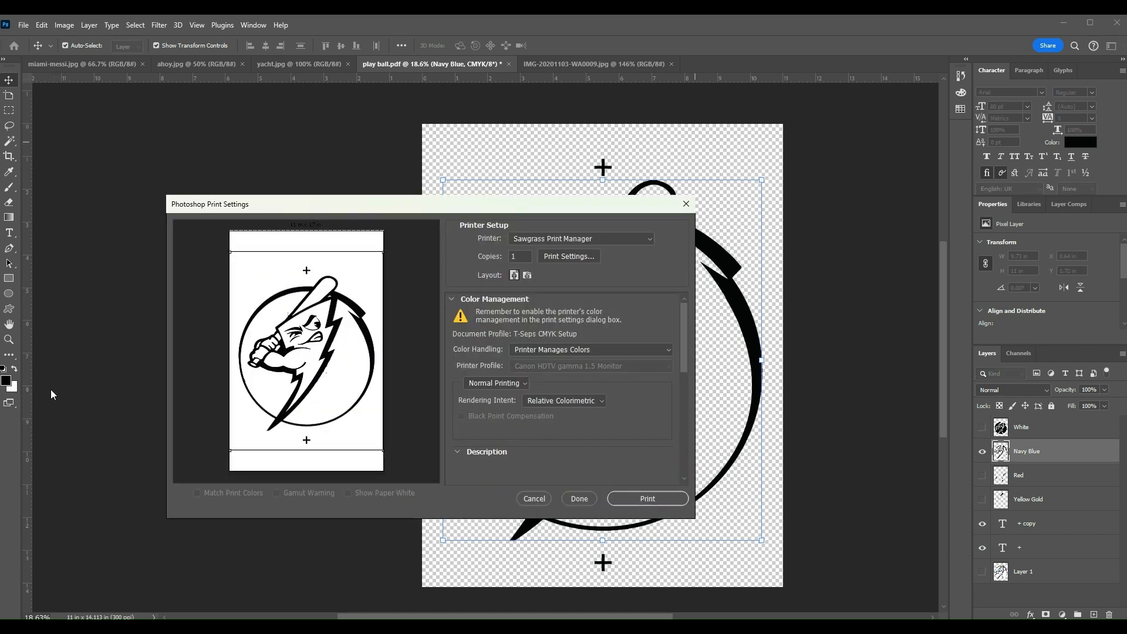
left_click(590, 238)
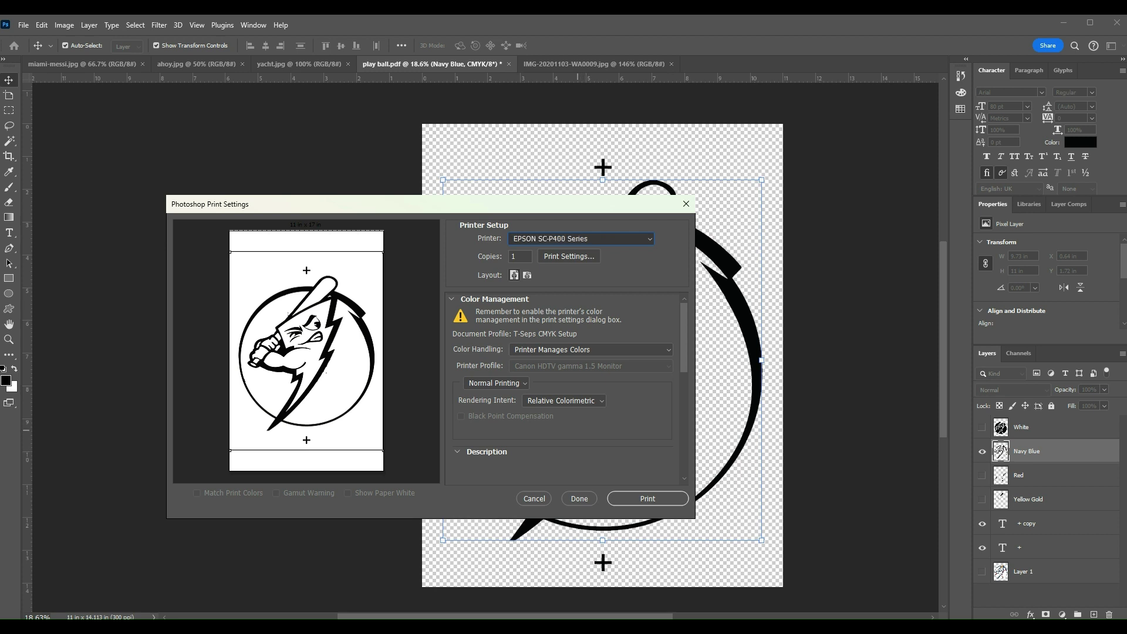
left_click(578, 431)
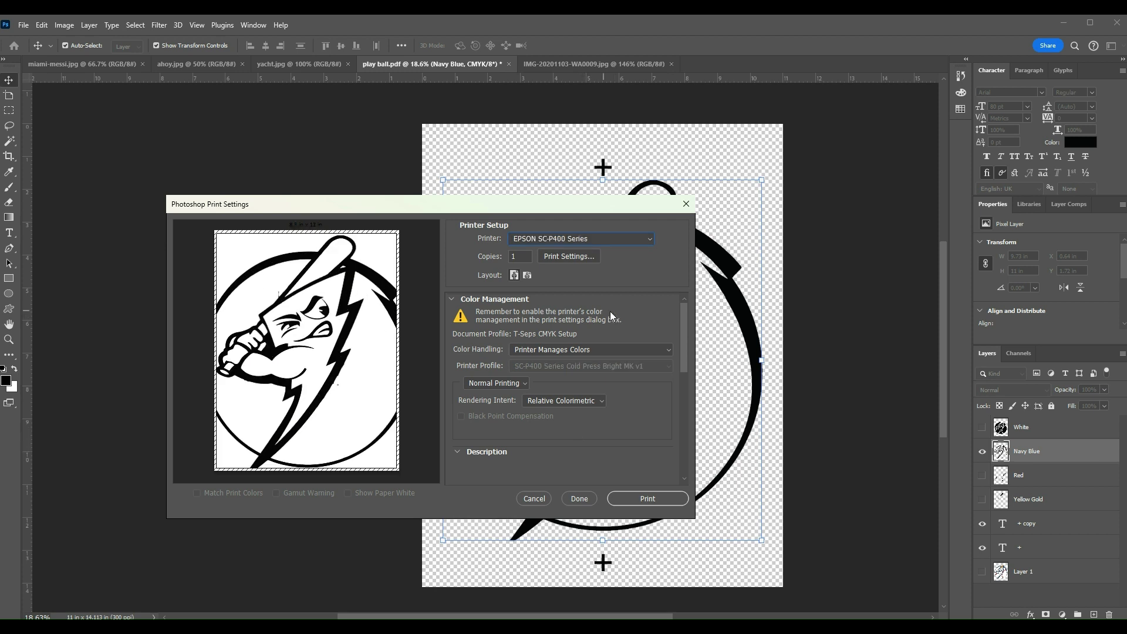
Step: Open the EPSON printer's properties, position the dialog clear of the preview and set its colour to Grayscale
left_click(567, 256)
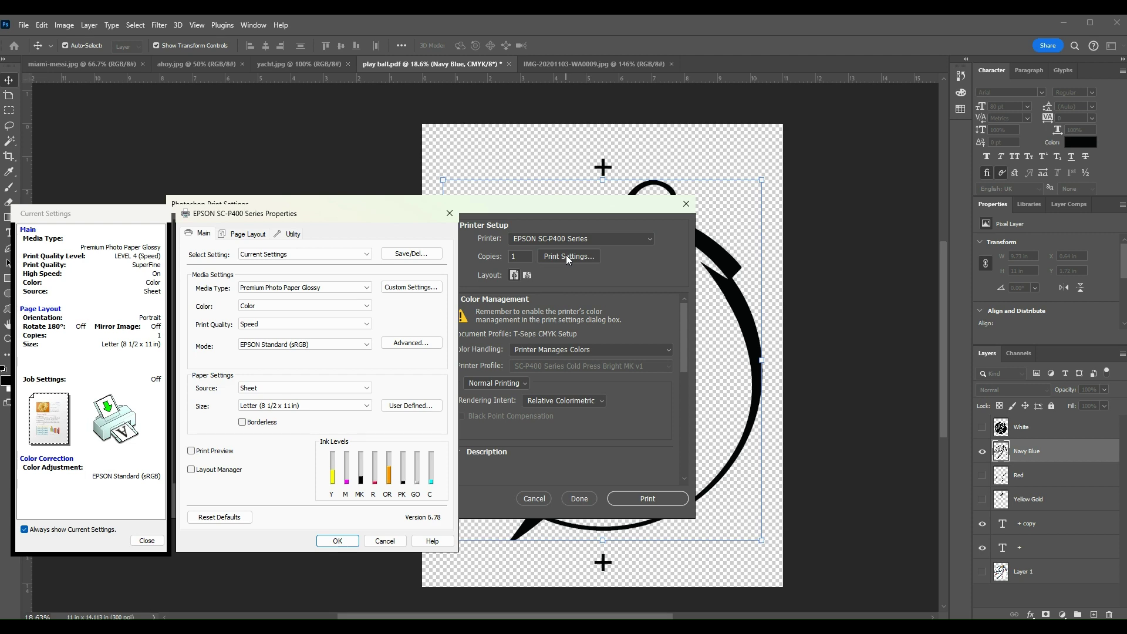
left_click_drag(352, 231, 556, 202)
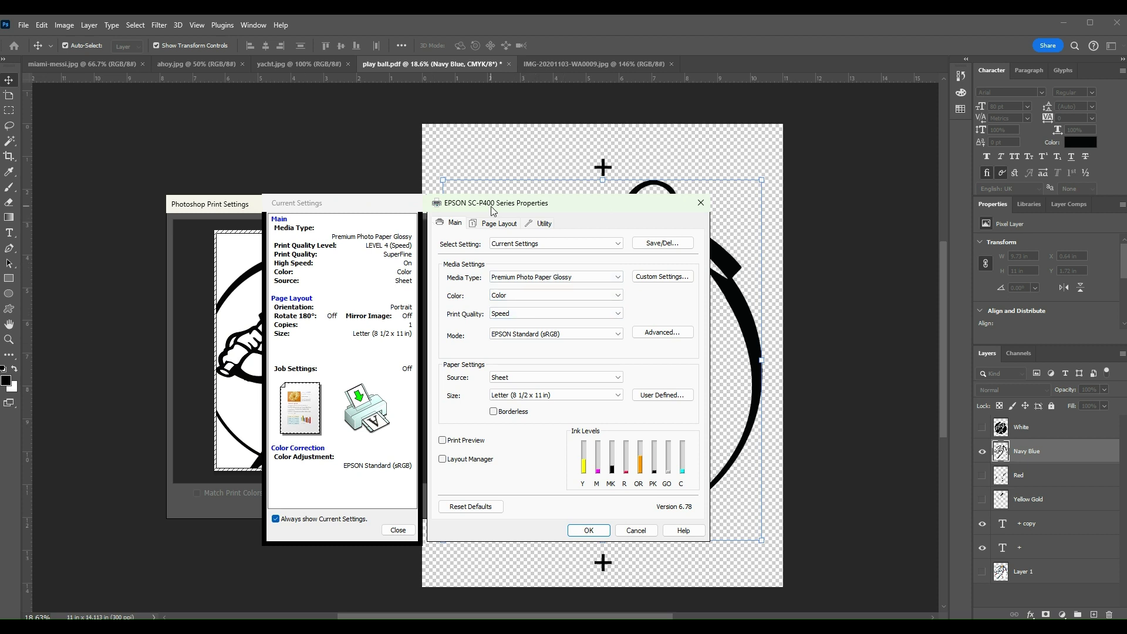
left_click_drag(494, 209, 653, 275)
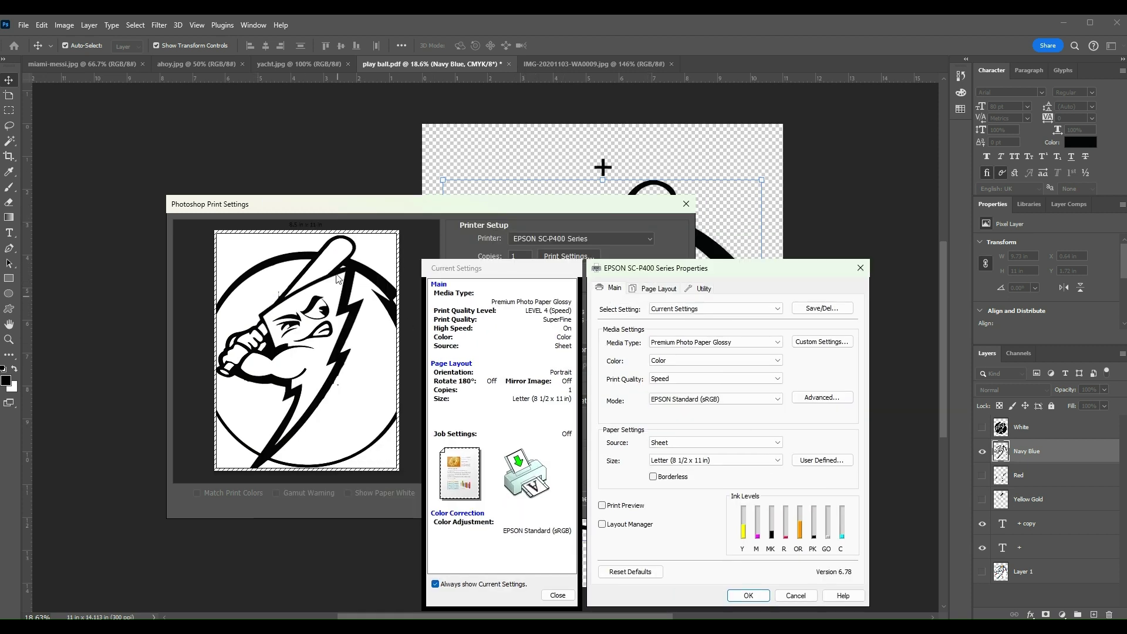
left_click_drag(687, 277, 545, 205)
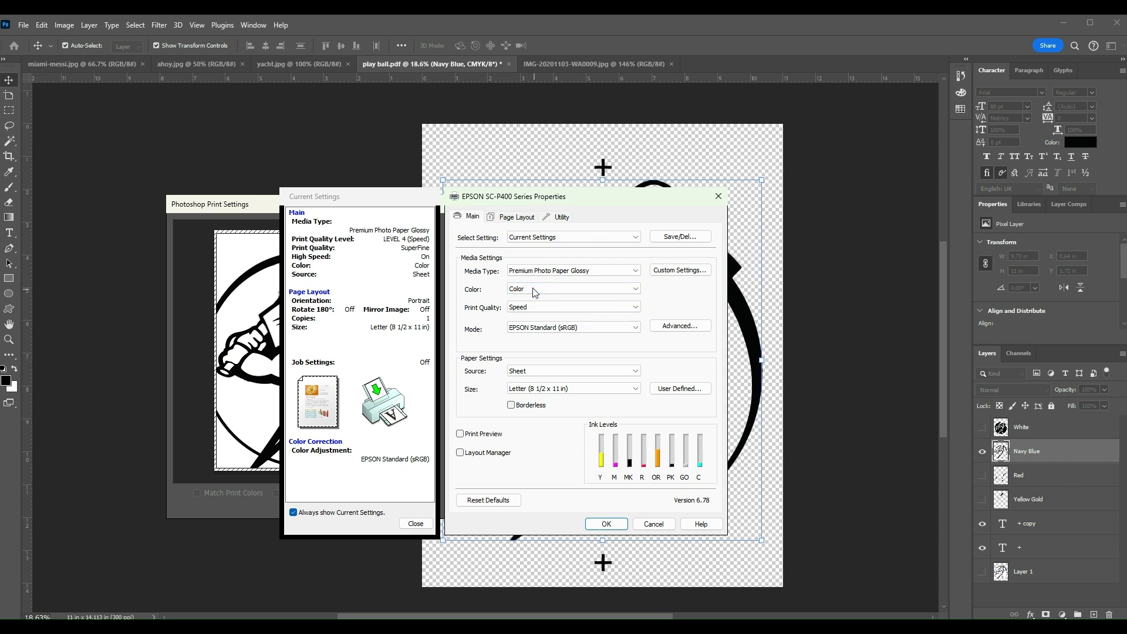
left_click(544, 317)
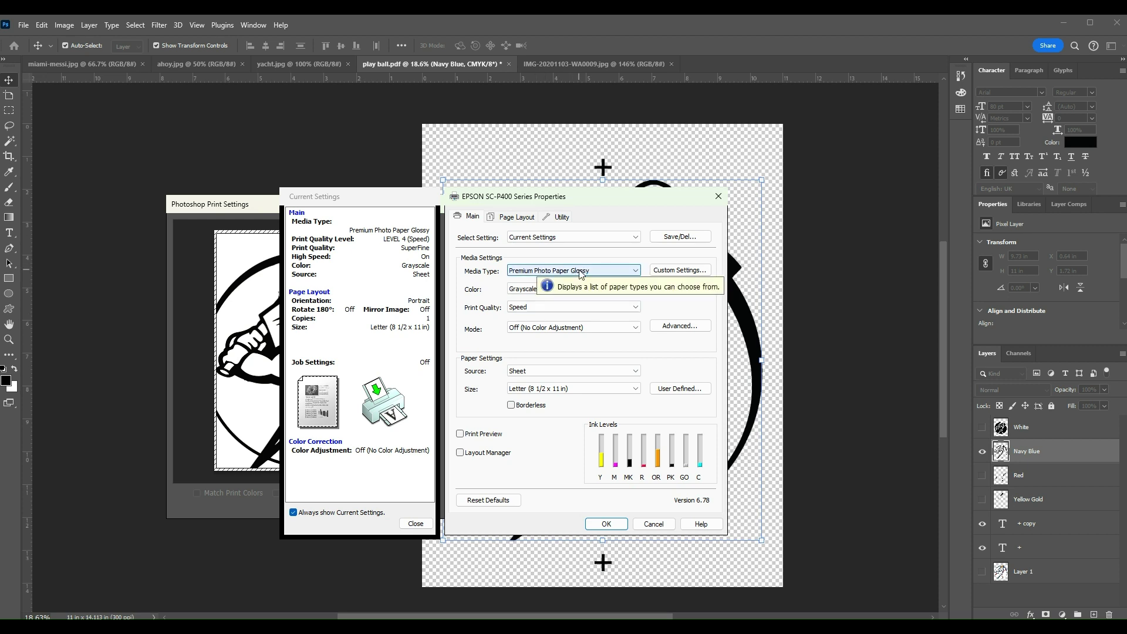
Step: Set the print quality options to level 5 with High Speed disabled and Gloss Optimizer off
left_click(534, 308)
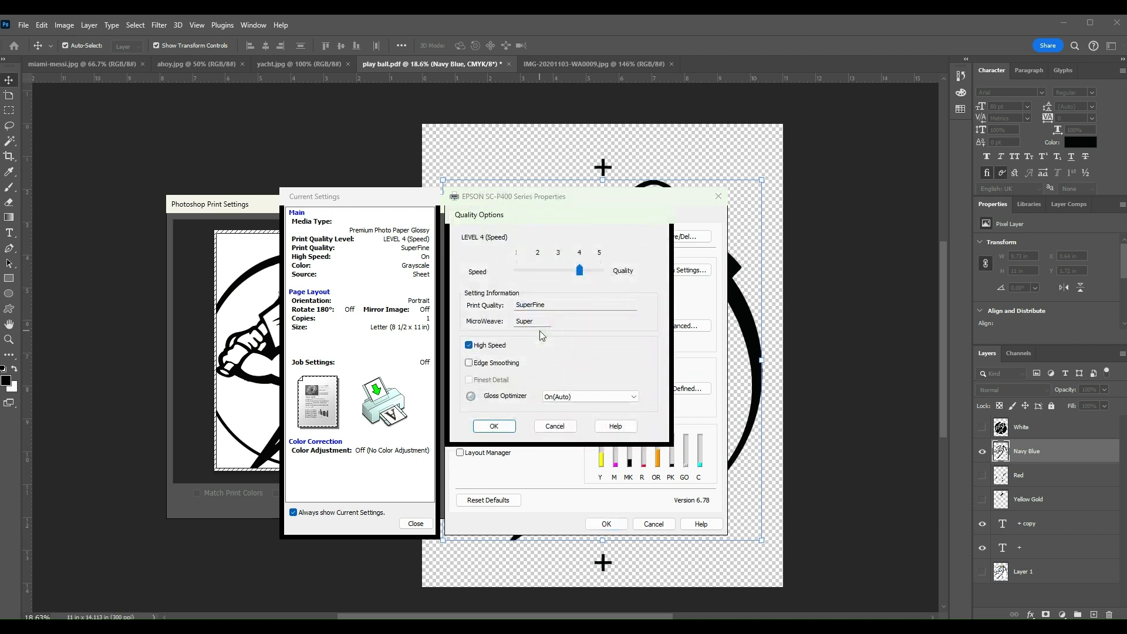
left_click(593, 272)
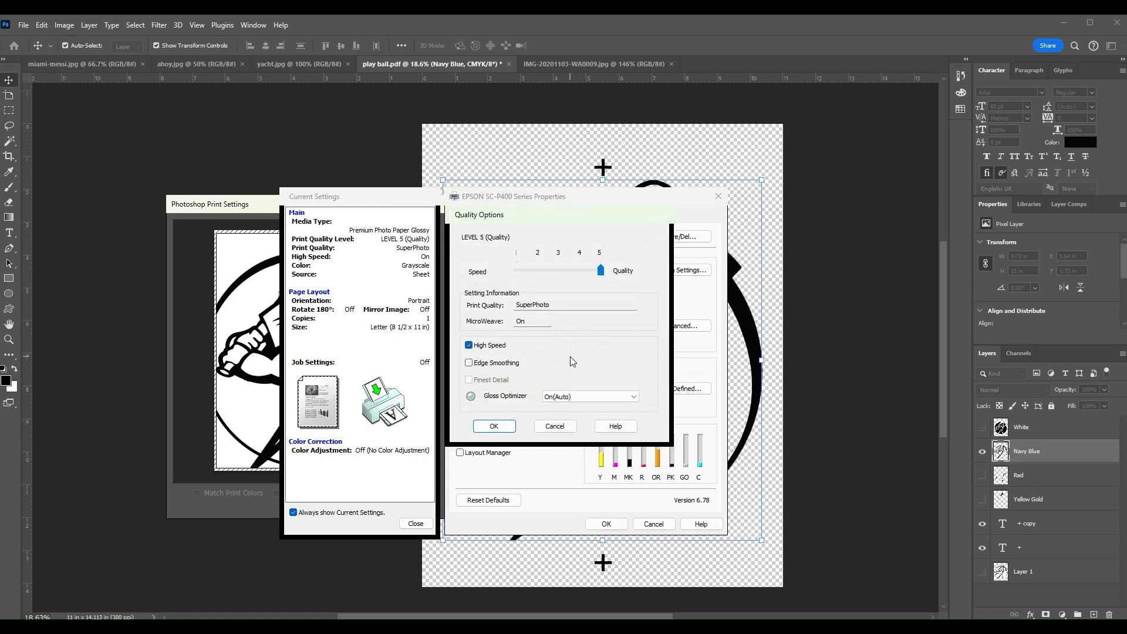
left_click(469, 346)
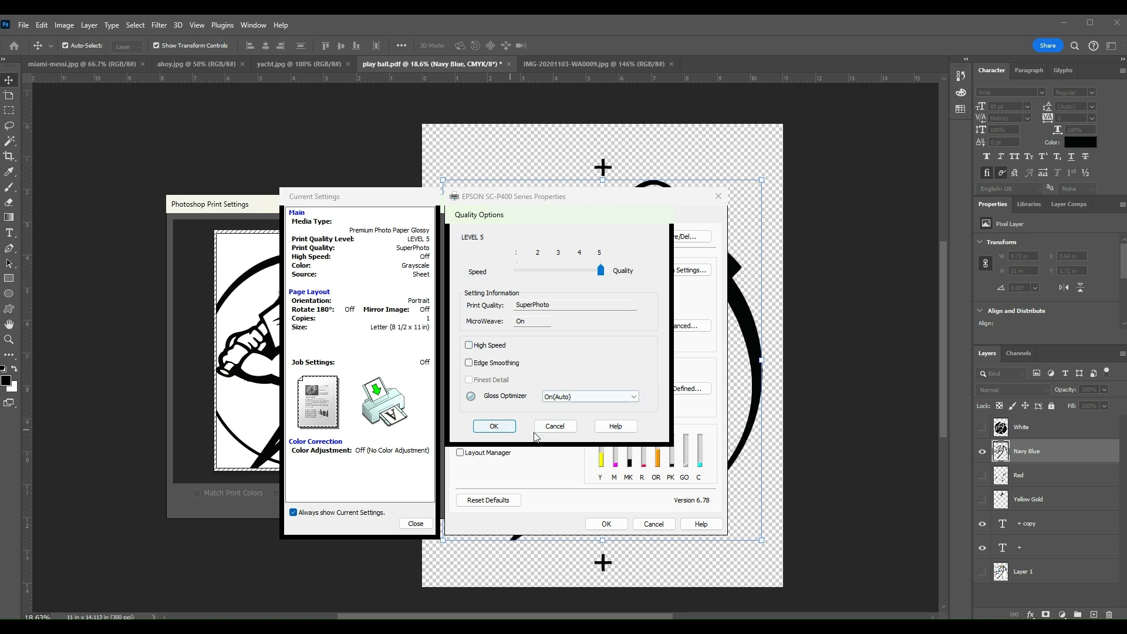
left_click(562, 405)
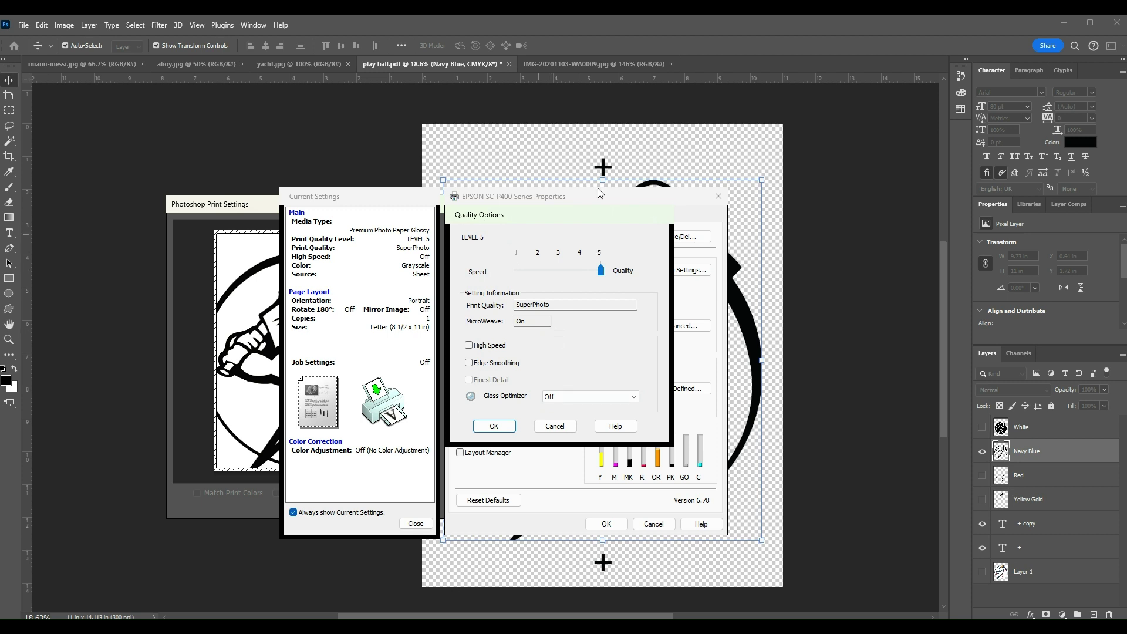
left_click(504, 426)
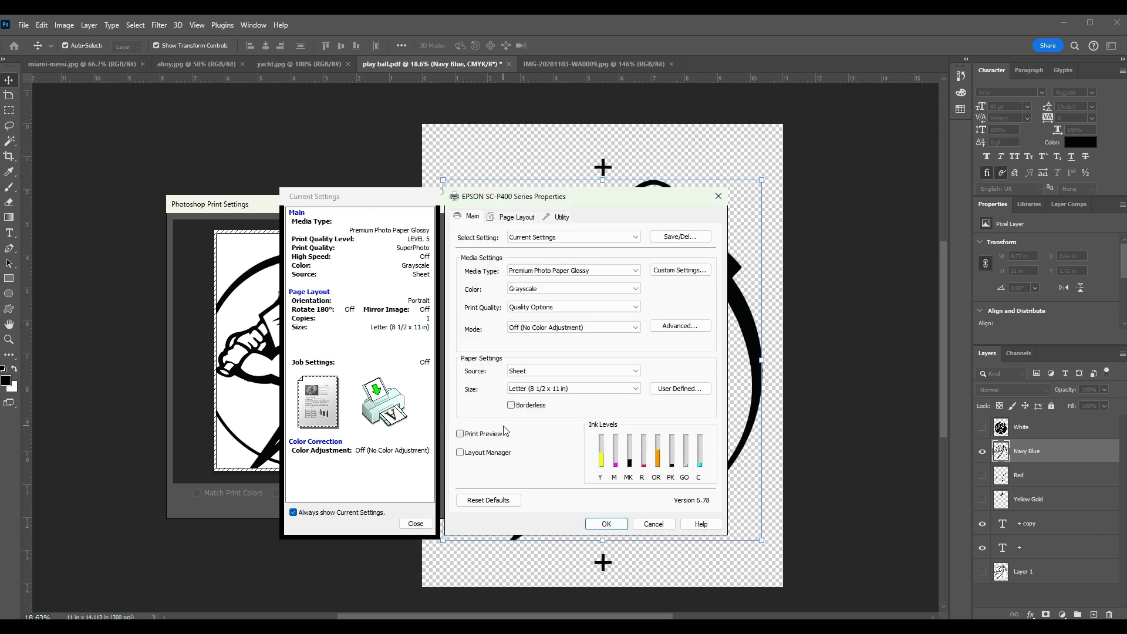
Step: Set the printer's advanced colour controls to brightness -25 and contrast +25
left_click(682, 327)
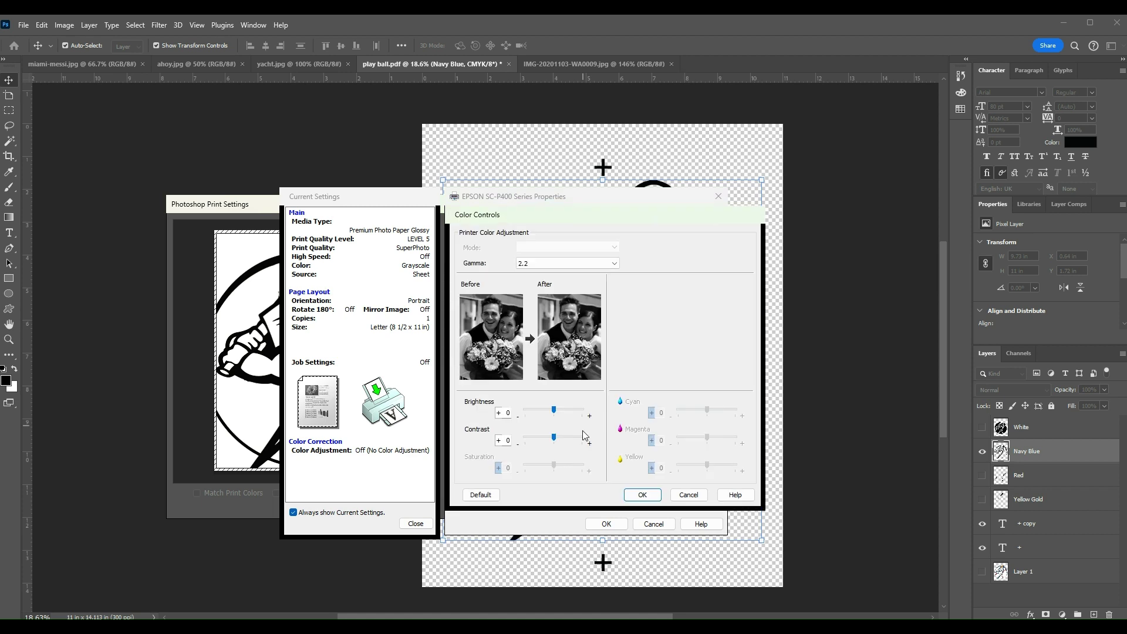
left_click_drag(554, 437, 524, 411)
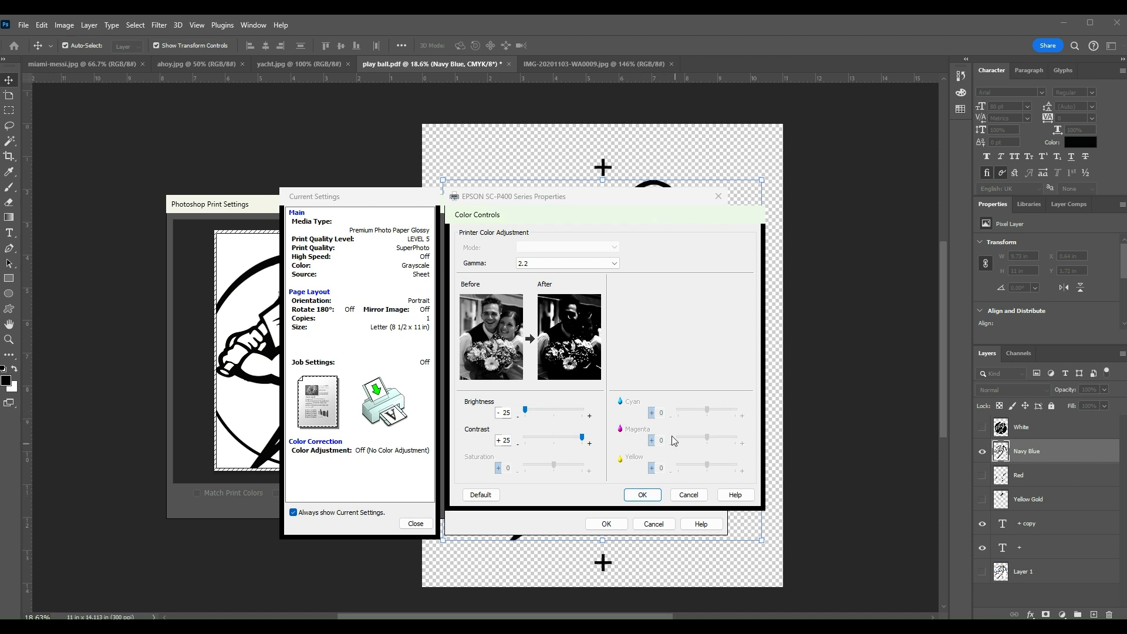
left_click(641, 496)
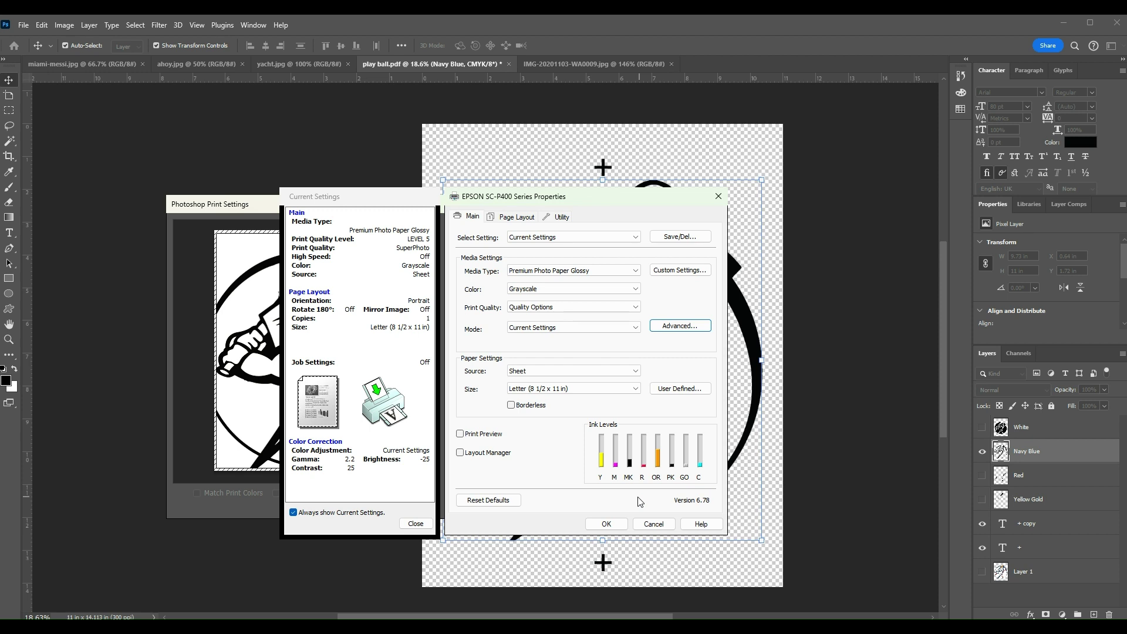
Step: Set the printer's paper size to 13 x 19 in and accept the EPSON printer properties
left_click(571, 390)
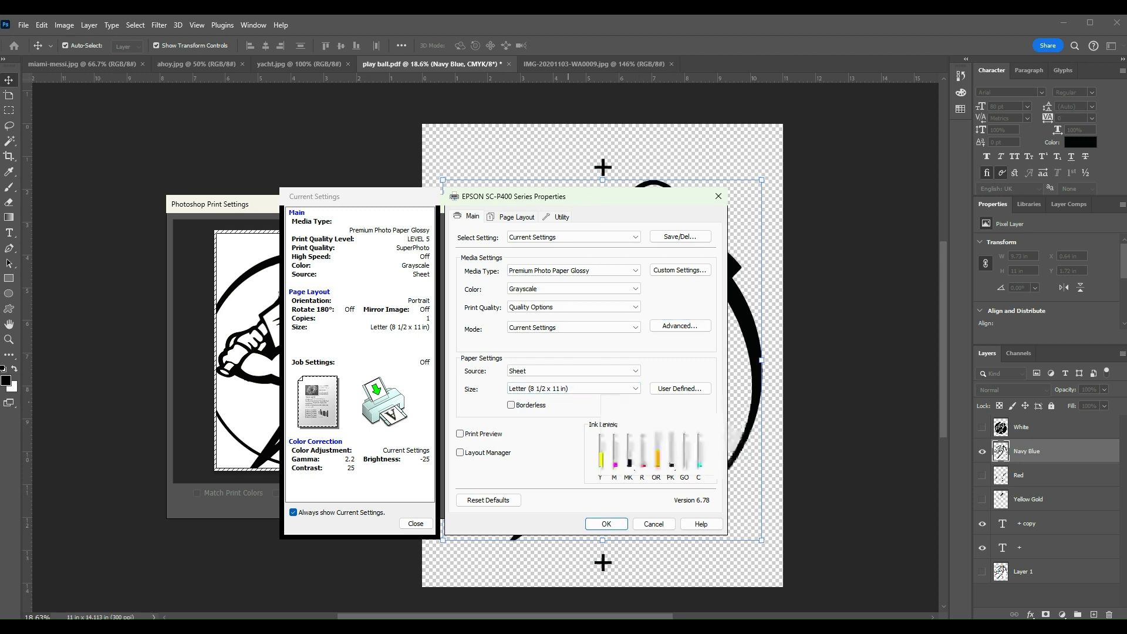
mouse_move(569, 415)
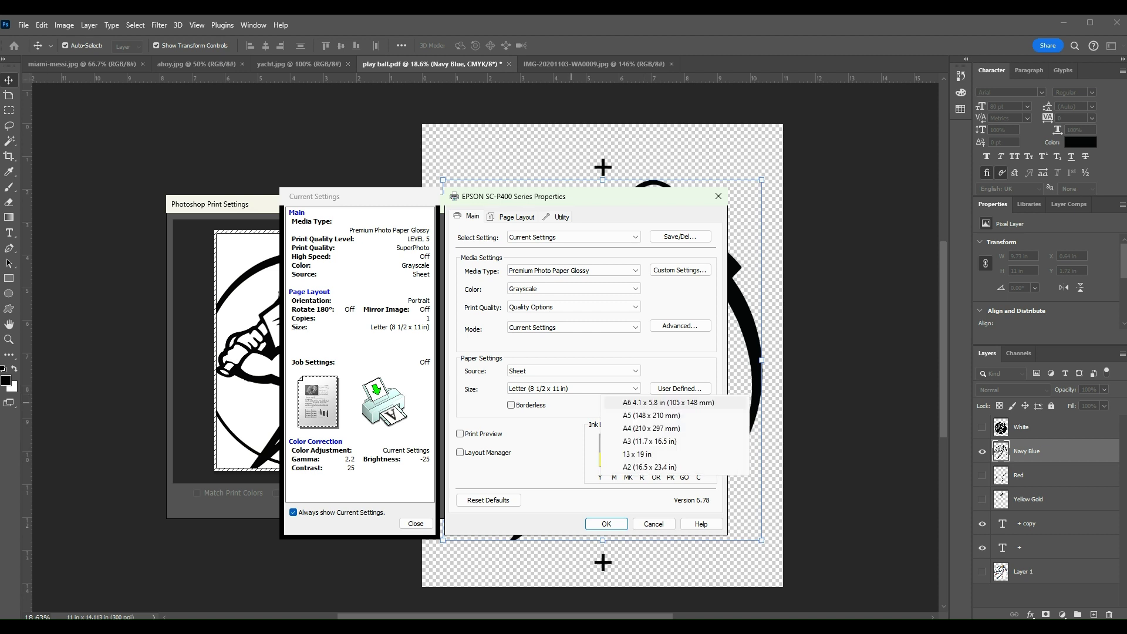
left_click(665, 455)
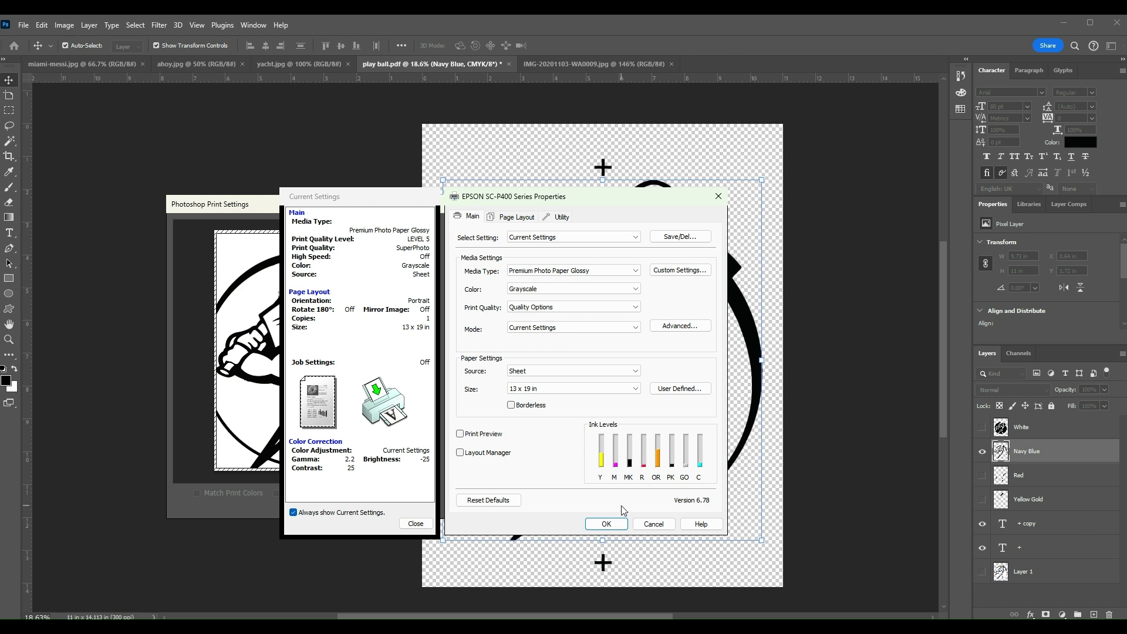
left_click(607, 523)
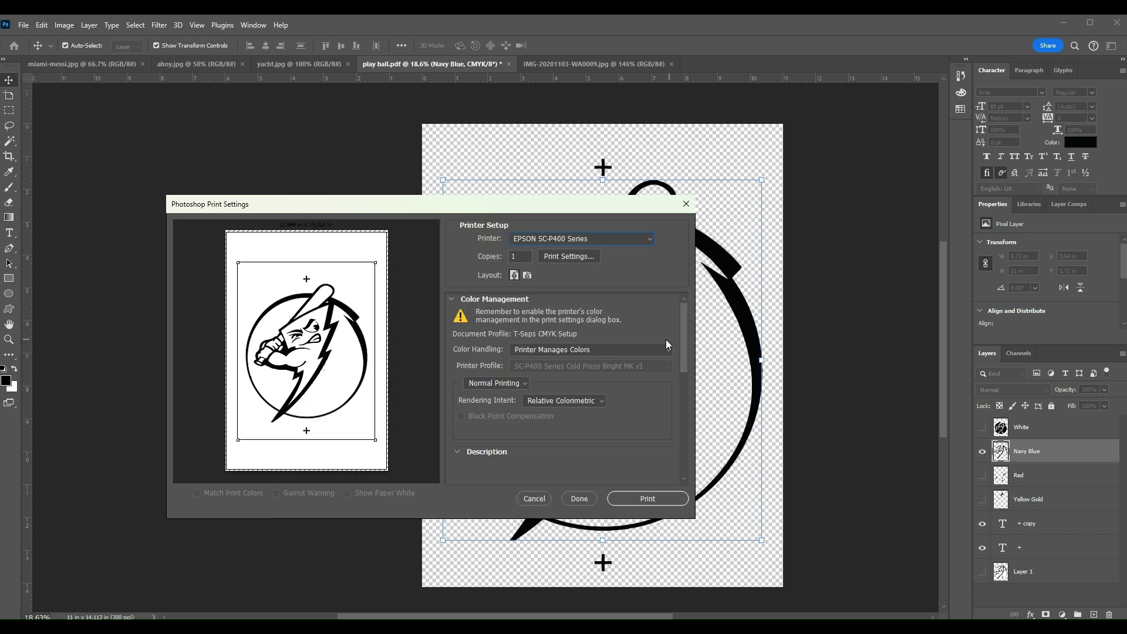
Step: Enable Labels under the printing marks, then close the print settings without printing
scroll(684, 348, "down", 5)
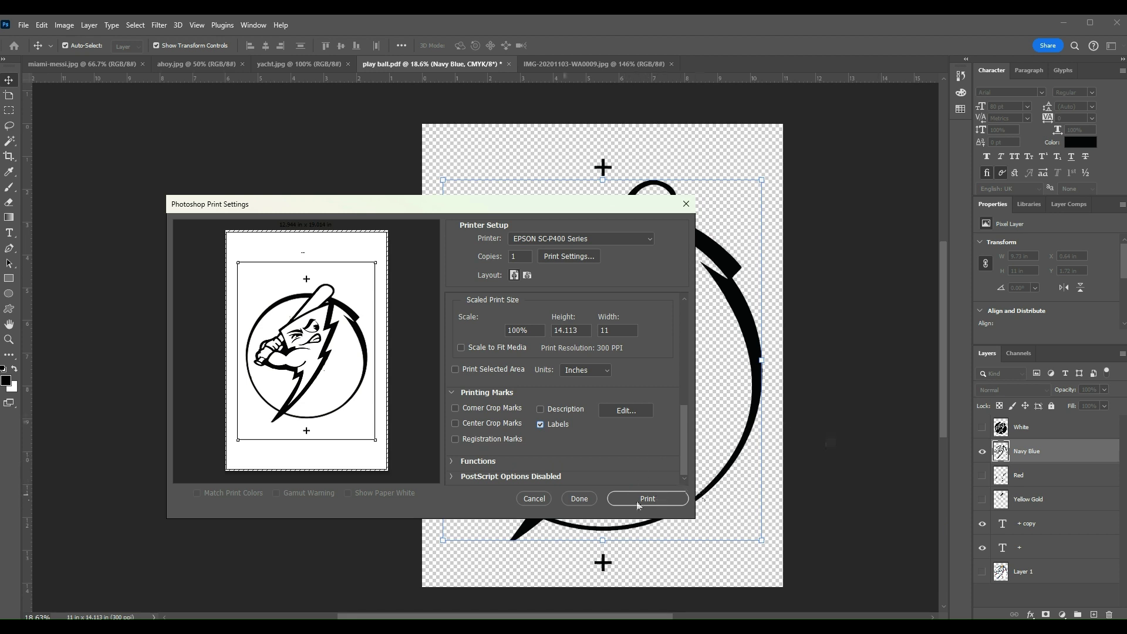
left_click(533, 499)
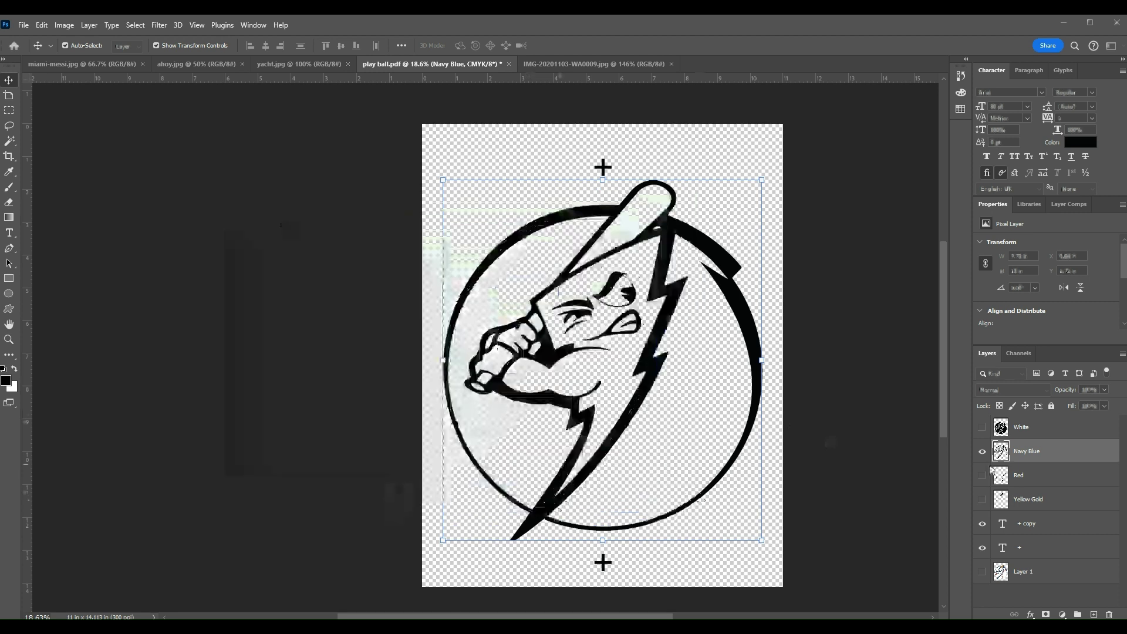
Step: Hide the Navy Blue layer, then show and select the Red layer
left_click(982, 452)
left_click(982, 475)
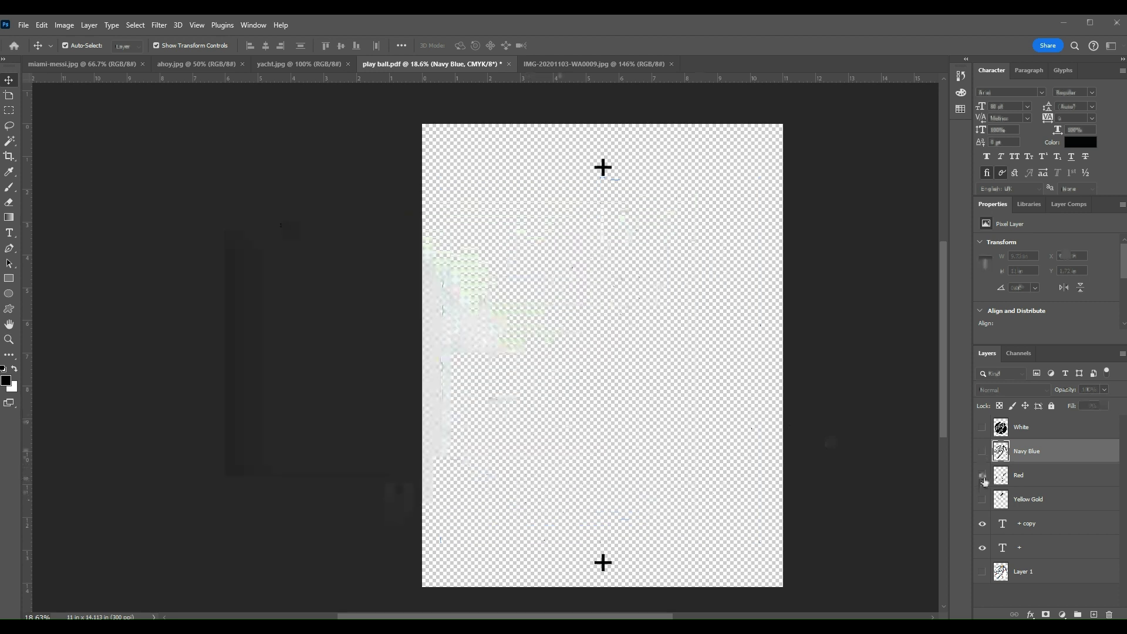
left_click(1026, 480)
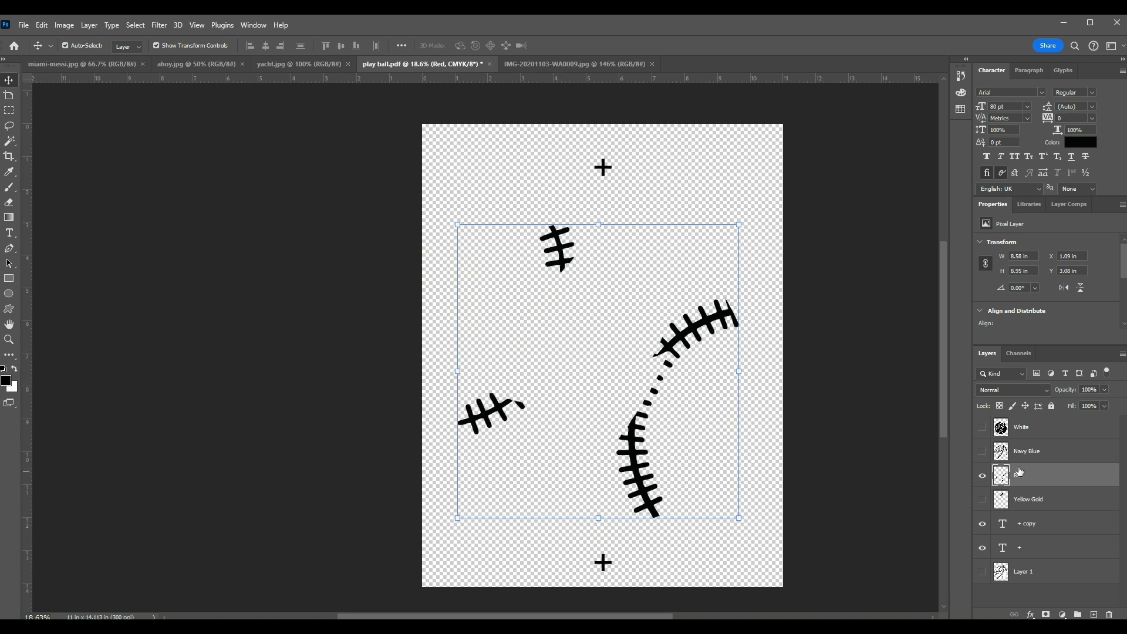
Step: Return to the Navy Blue separation by hiding Red, showing Navy Blue and making it the selected layer
left_click(1049, 459)
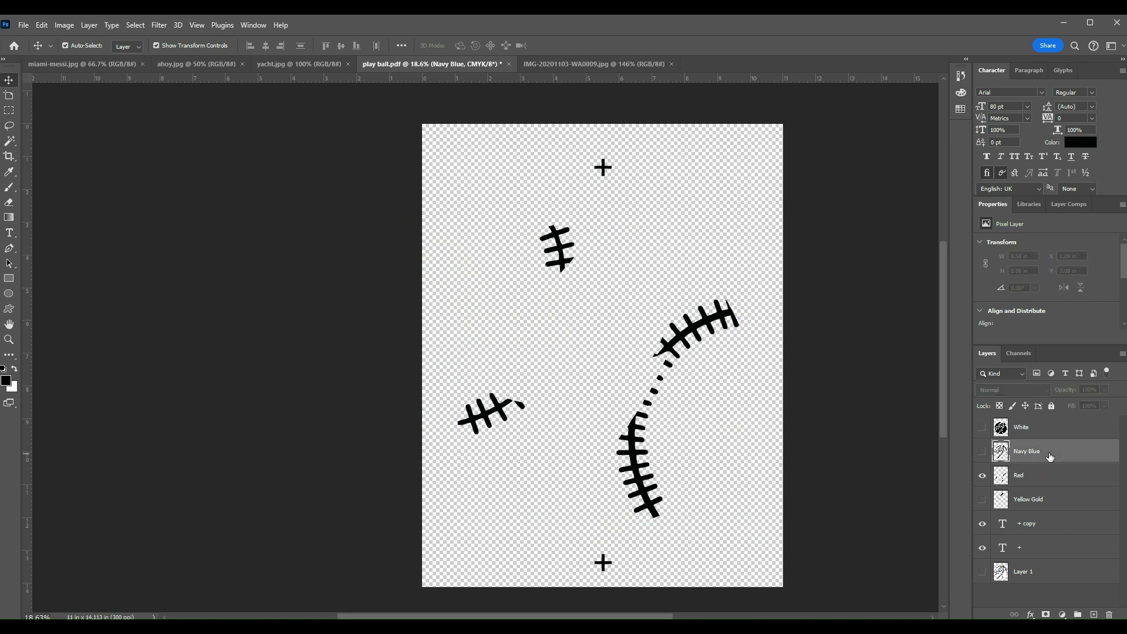
left_click(983, 452)
left_click(982, 475)
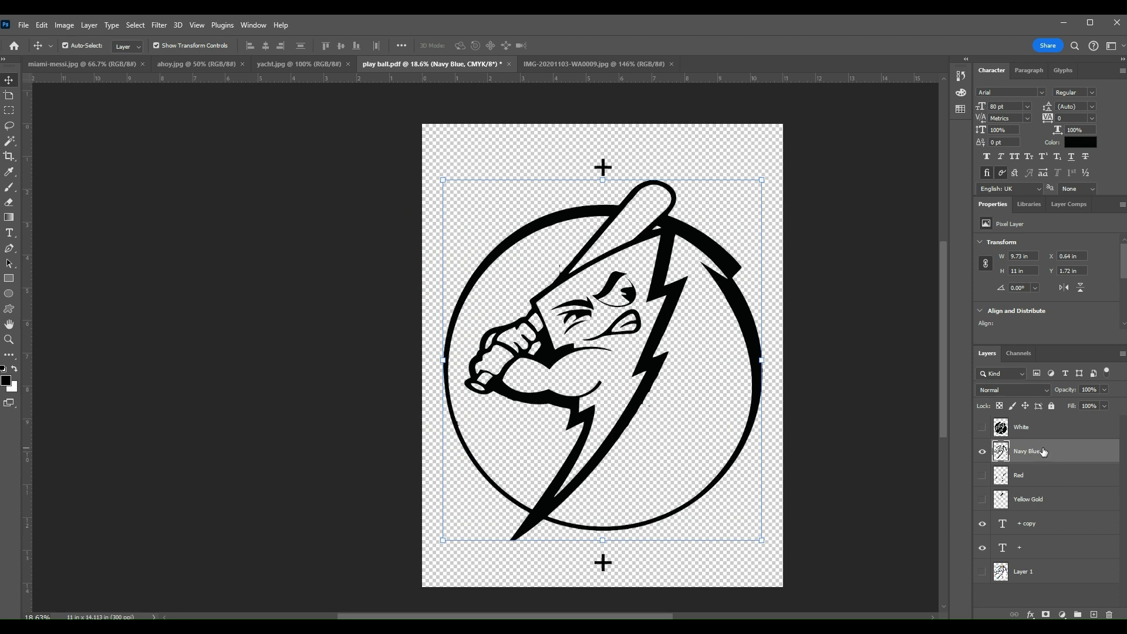
left_click(1039, 482)
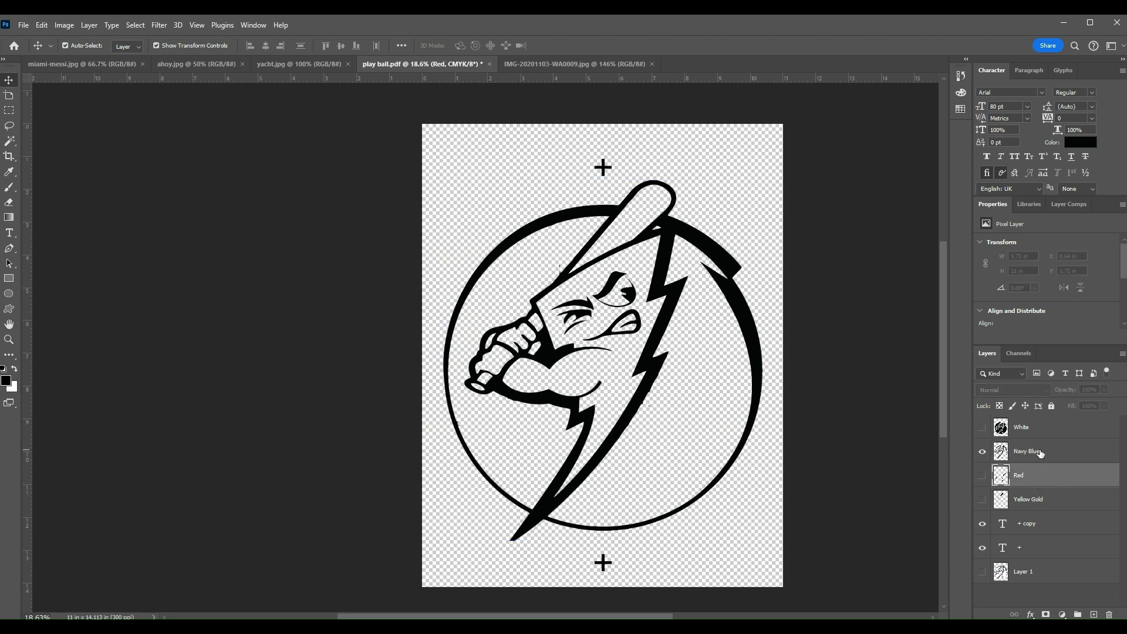
left_click(1041, 454)
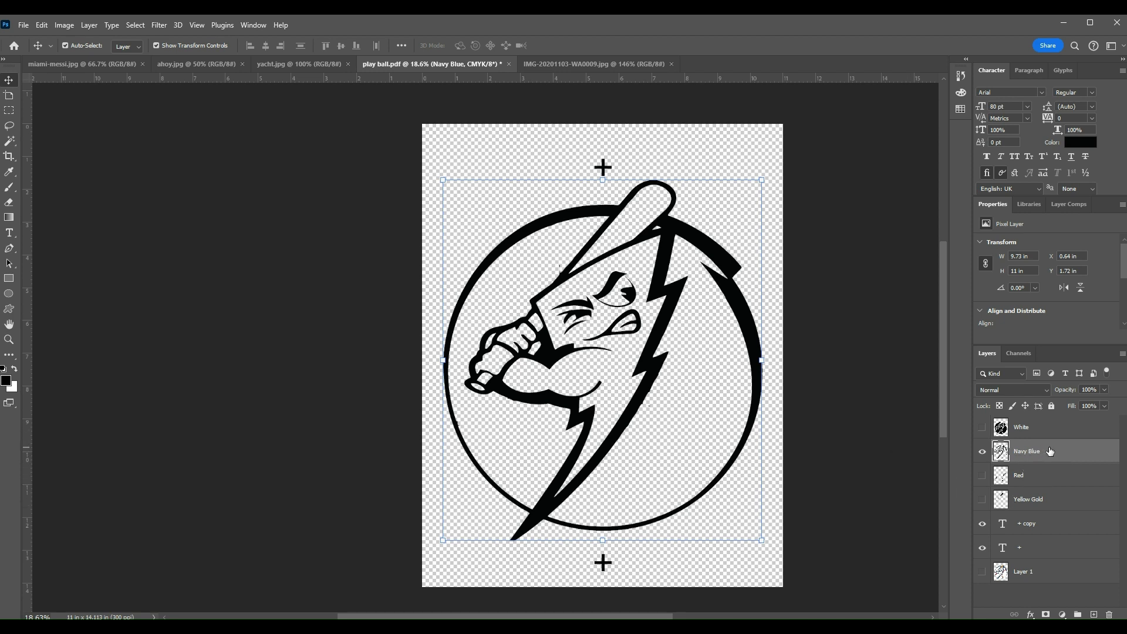
Step: Switch from the Navy Blue separation to Red, leaving only Red and the registration marks visible and Red selected
left_click(982, 452)
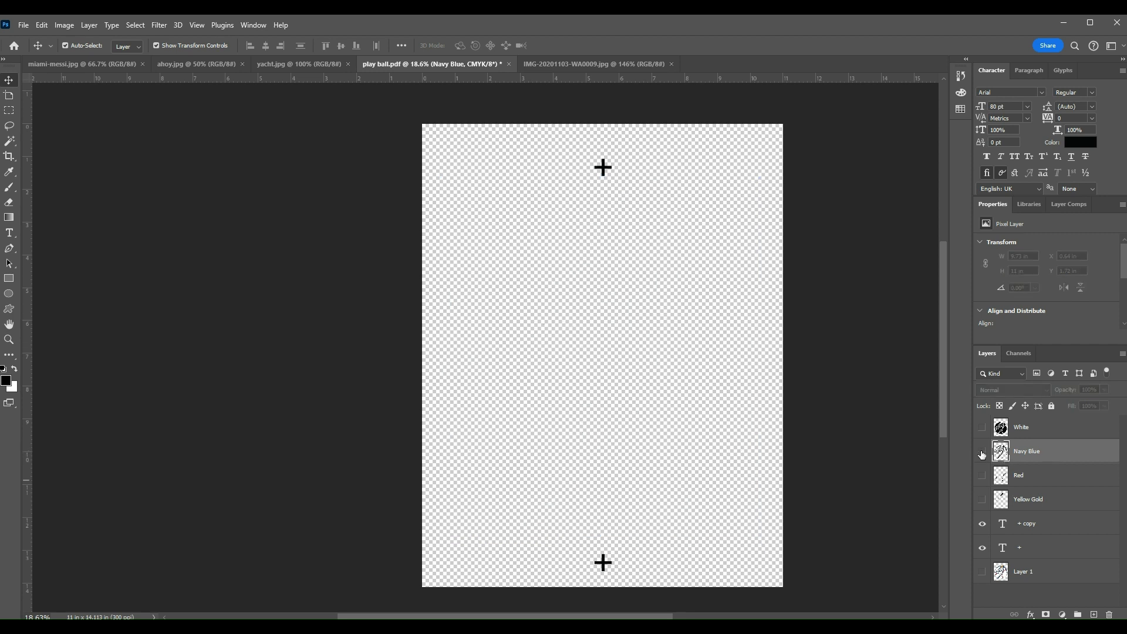
left_click(982, 476)
left_click(1035, 479)
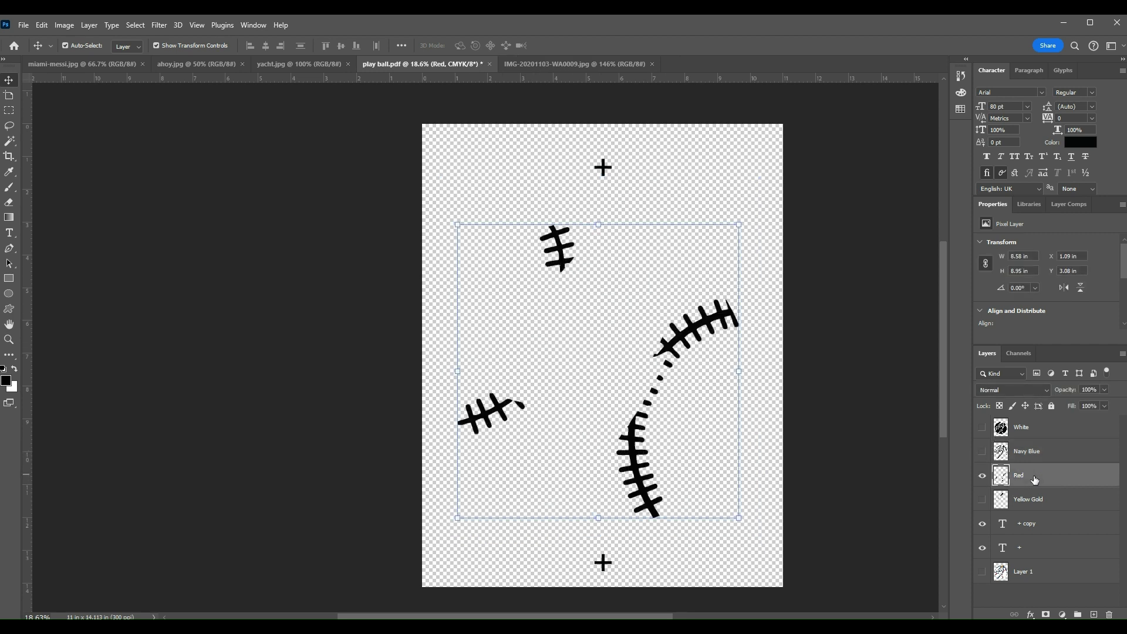